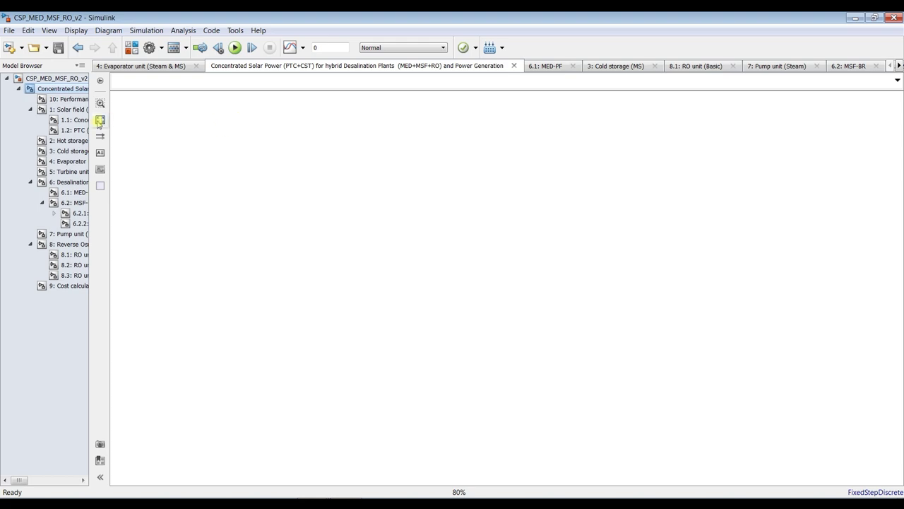
Fit the whole plant diagram in view and review the Reverse Osmosis block's parameters.
{"action": "left_click", "coordinate": [100, 122]}
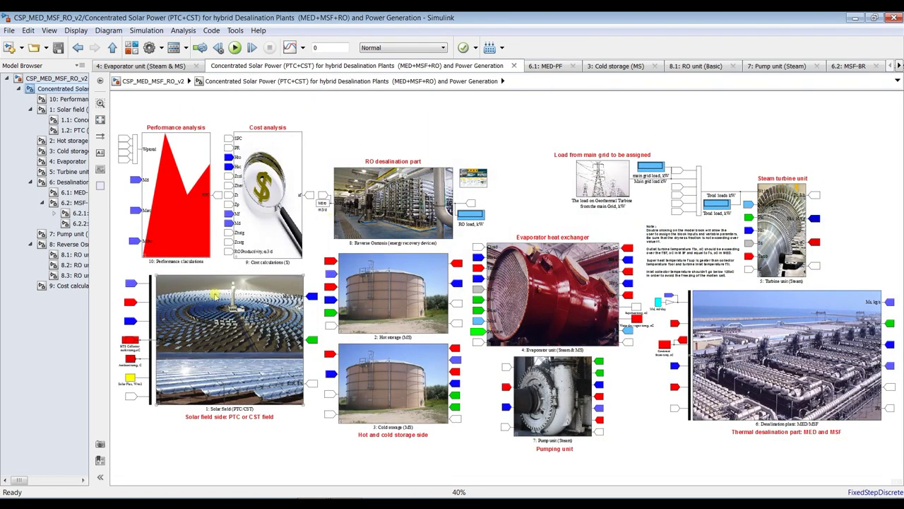
{"action": "left_click", "coordinate": [387, 203]}
{"action": "double_click", "coordinate": [386, 203]}
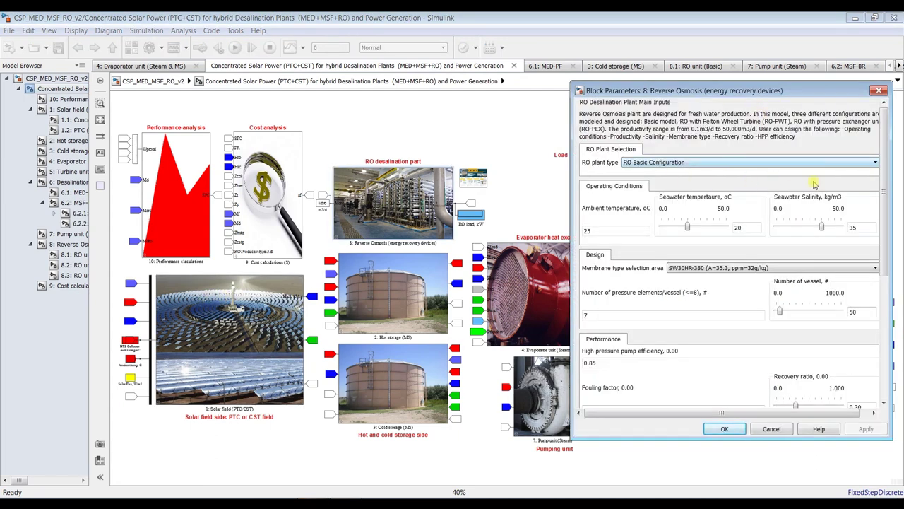
{"action": "left_click", "coordinate": [879, 91]}
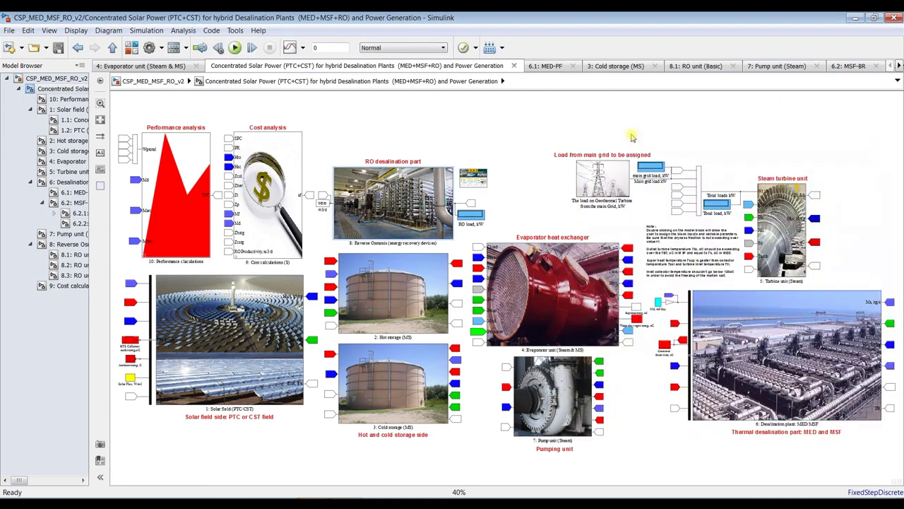
Review the type selections of the Solar field (PTC/CST) block and the Desalination plant: MED/MSF block.
{"action": "double_click", "coordinate": [249, 290]}
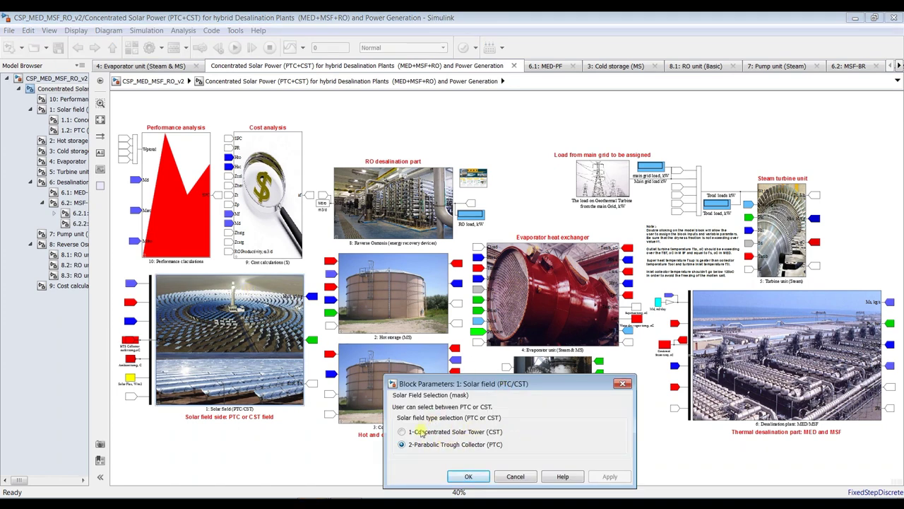
{"action": "left_click", "coordinate": [467, 477]}
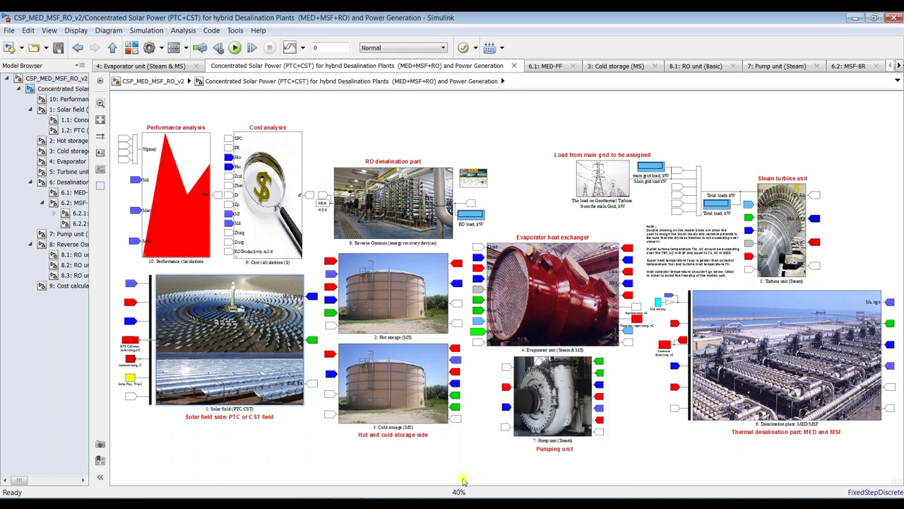
{"action": "double_click", "coordinate": [764, 315]}
{"action": "left_click_drag", "start_coordinate": [721, 397], "coordinate": [549, 169]}
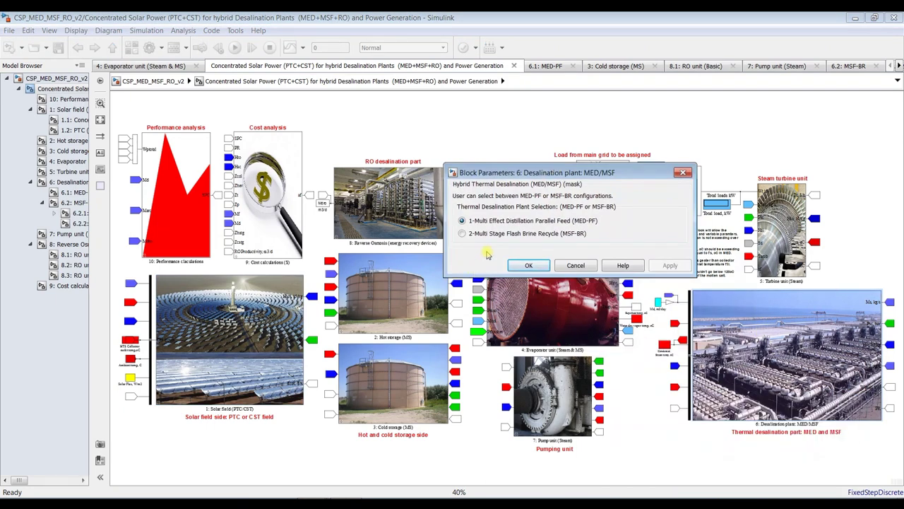
{"action": "left_click", "coordinate": [530, 267]}
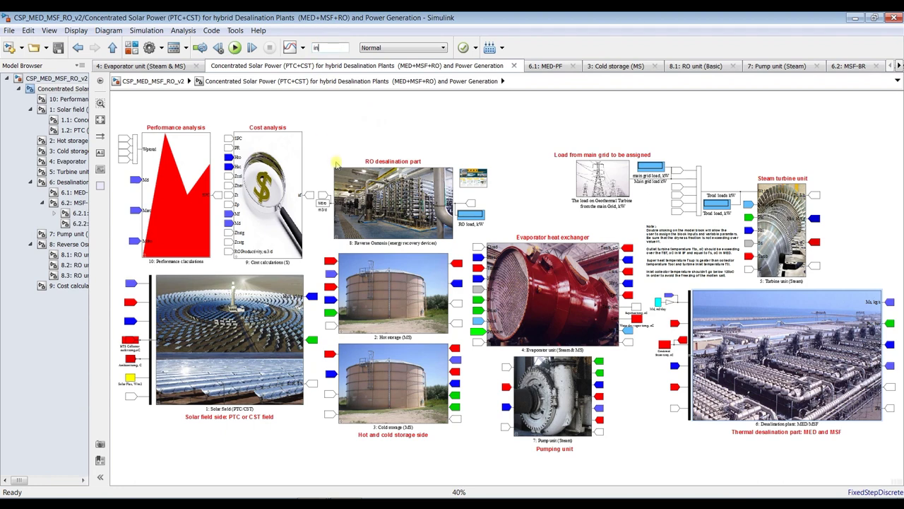
Set the simulation stop time to inf and check the start and stop times in the model's solver configuration.
{"action": "double_click", "coordinate": [328, 47]}
{"action": "left_click", "coordinate": [332, 115]}
{"action": "left_click", "coordinate": [150, 49]}
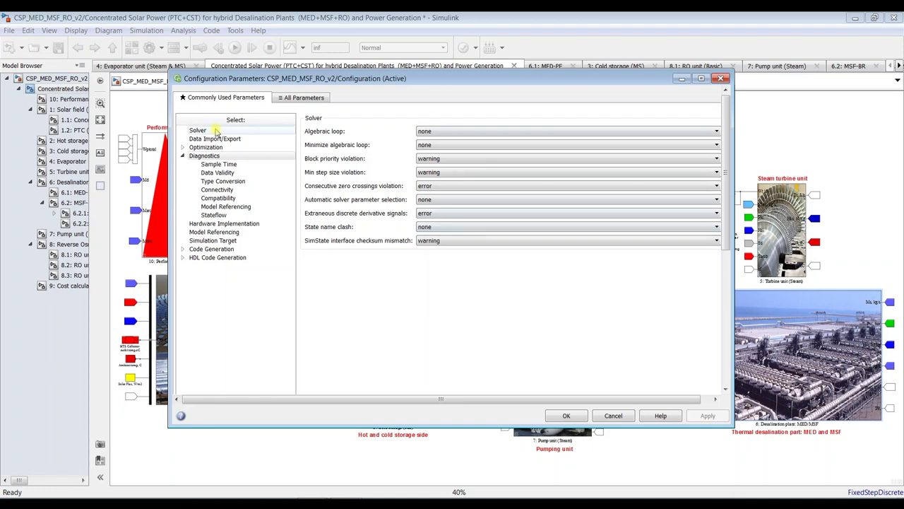
{"action": "left_click", "coordinate": [208, 131]}
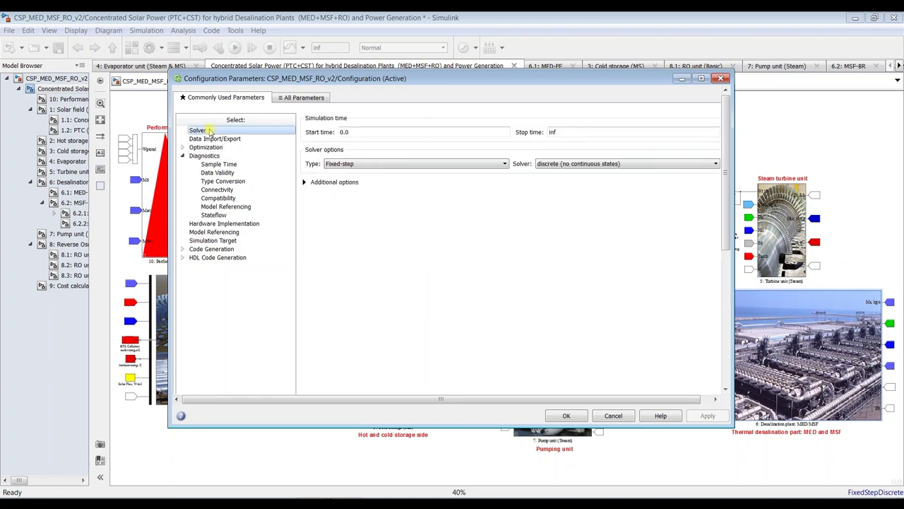
{"action": "double_click", "coordinate": [344, 132]}
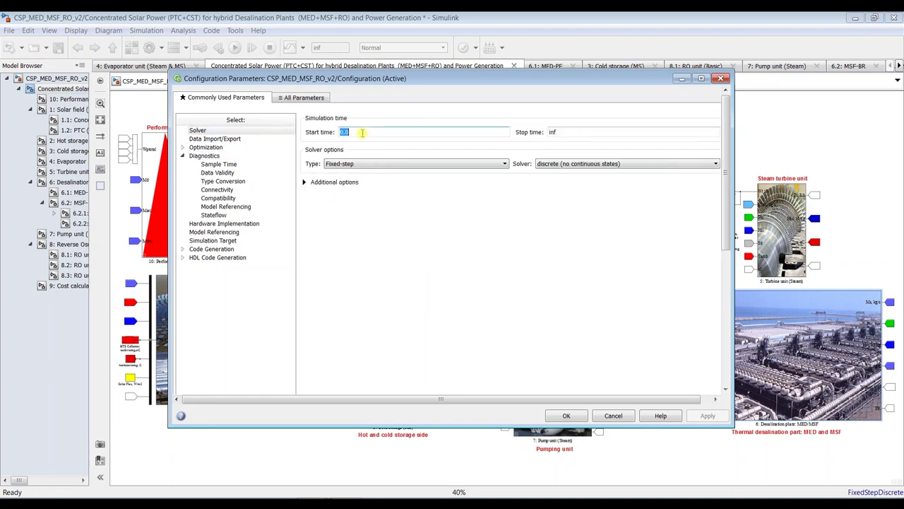
{"action": "double_click", "coordinate": [552, 132]}
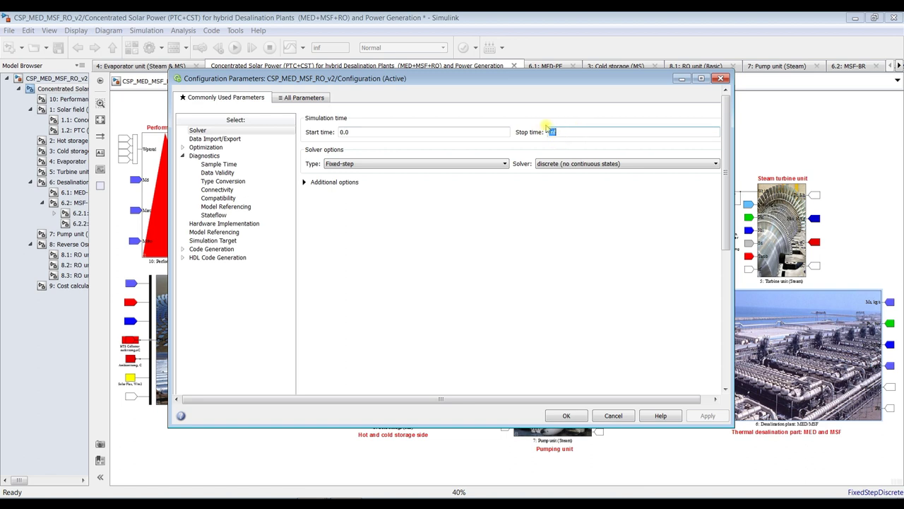
{"action": "left_click", "coordinate": [565, 416]}
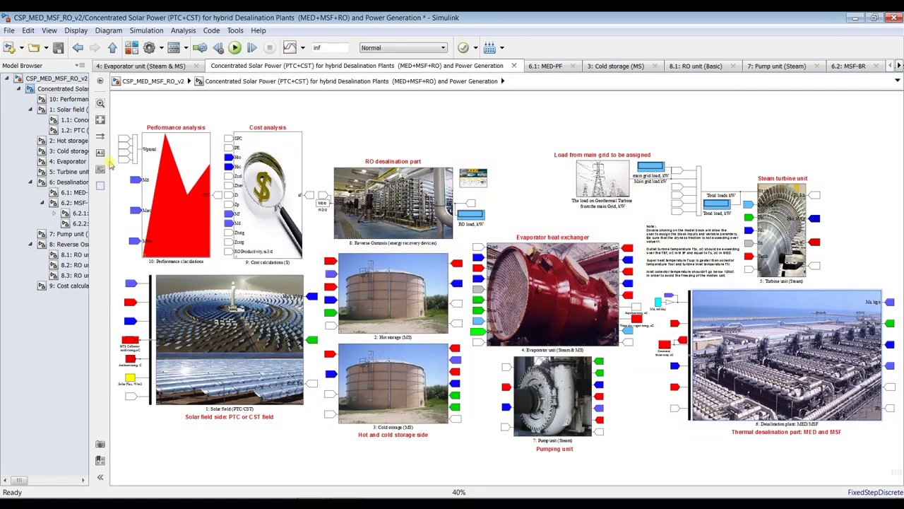
In the performance calculations subsystem, label the SPC output signal "SPC kWh/m3" and place the label above its line.
{"action": "left_click", "coordinate": [65, 91]}
{"action": "left_click", "coordinate": [62, 100]}
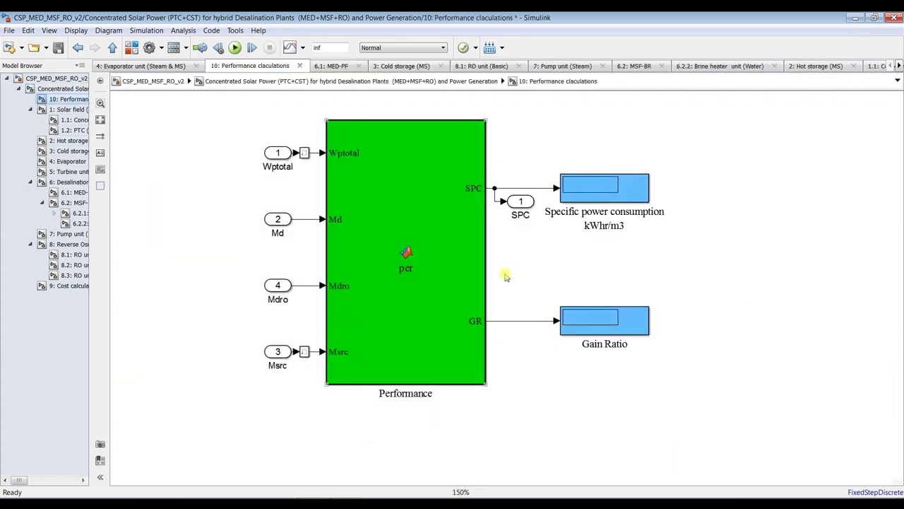
{"action": "scroll", "coordinate": [506, 187], "scroll_direction": "up", "scroll_amount": 3}
{"action": "scroll", "coordinate": [507, 195], "scroll_direction": "down", "scroll_amount": 1}
{"action": "left_click", "coordinate": [512, 204]}
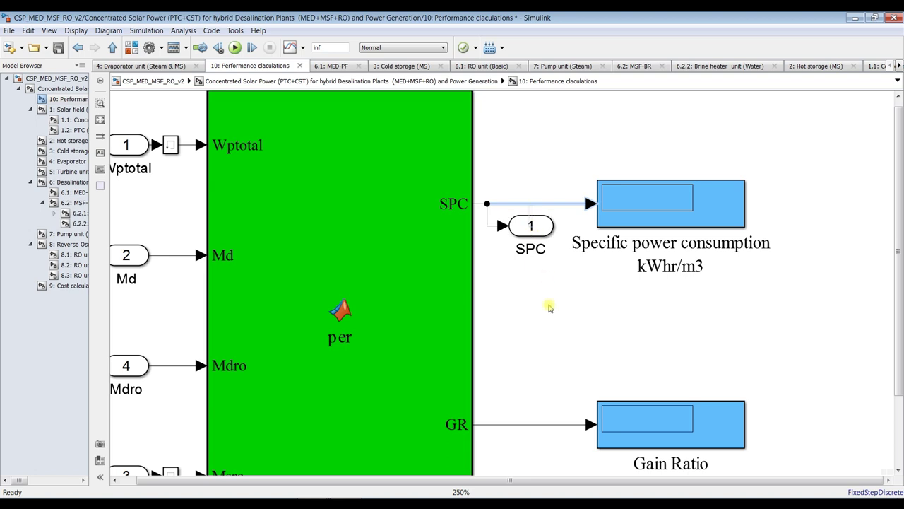
{"action": "type", "text": "PC kW"}
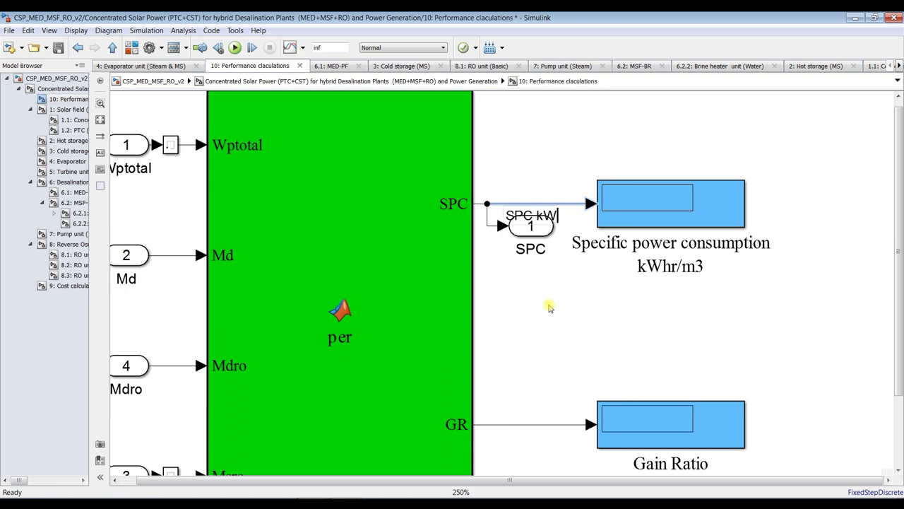
{"action": "type", "text": "h/m3"}
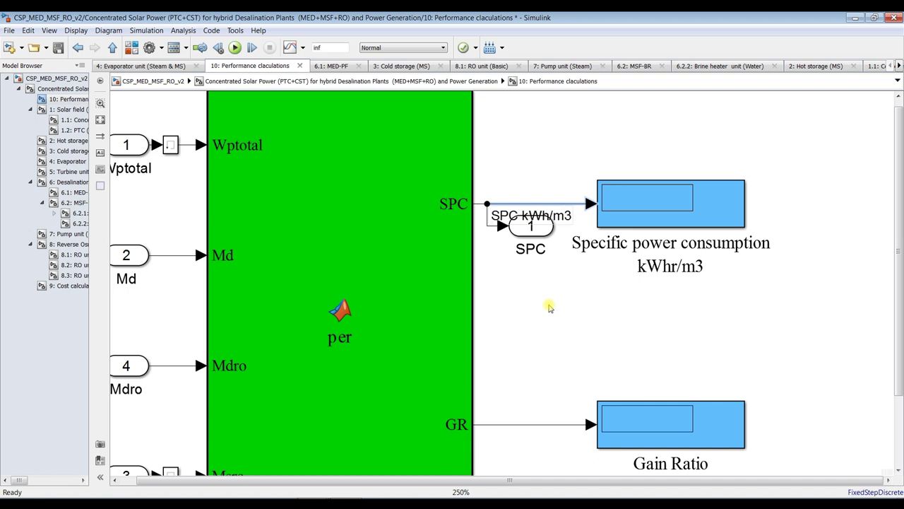
{"action": "left_click", "coordinate": [544, 302]}
{"action": "left_click_drag", "start_coordinate": [562, 215], "coordinate": [489, 191]}
{"action": "left_click", "coordinate": [489, 270]}
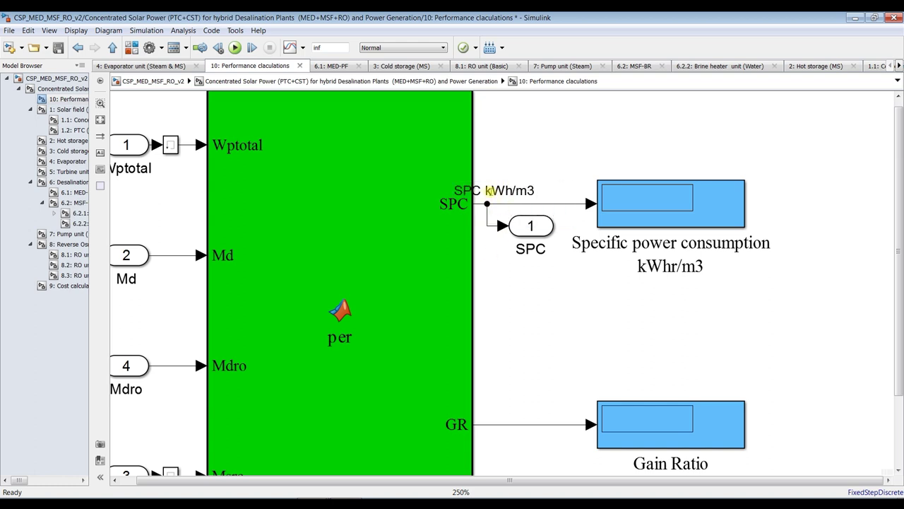
Move the Specific power consumption and Gain Ratio displays together slightly to the right, away from the Performance block.
{"action": "scroll", "coordinate": [810, 154], "scroll_direction": "down", "scroll_amount": 2}
{"action": "left_click_drag", "start_coordinate": [813, 142], "coordinate": [585, 387]}
{"action": "left_click_drag", "start_coordinate": [703, 185], "coordinate": [724, 185]}
{"action": "left_click", "coordinate": [612, 256]}
{"action": "scroll", "coordinate": [610, 248], "scroll_direction": "up", "scroll_amount": 1}
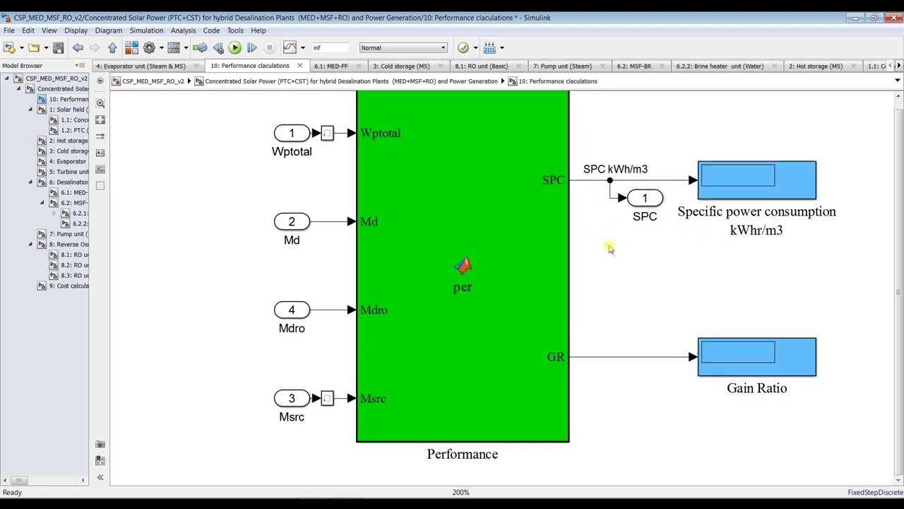
{"action": "scroll", "coordinate": [610, 248], "scroll_direction": "up", "scroll_amount": 1}
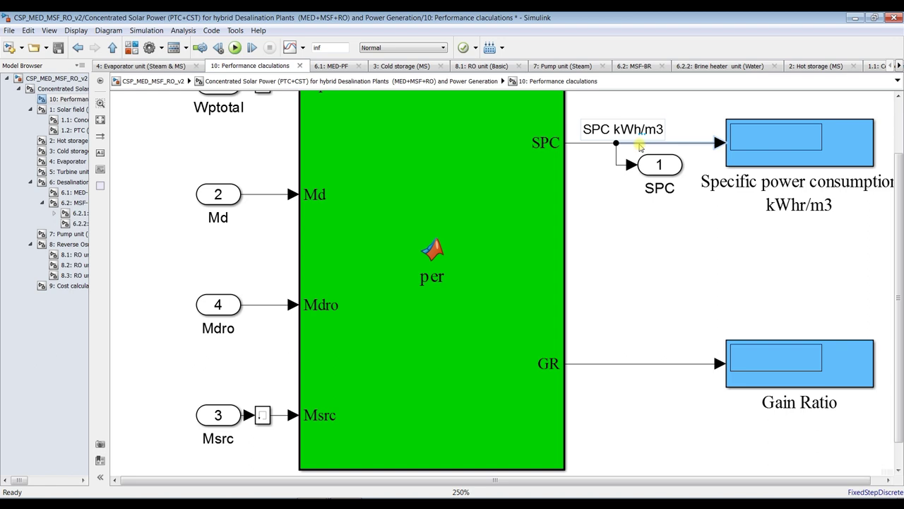
Stream the SPC kWh/m3 signal to the Data Inspector and check the streaming badge at the SPC output port.
{"action": "mouse_move", "coordinate": [655, 125]}
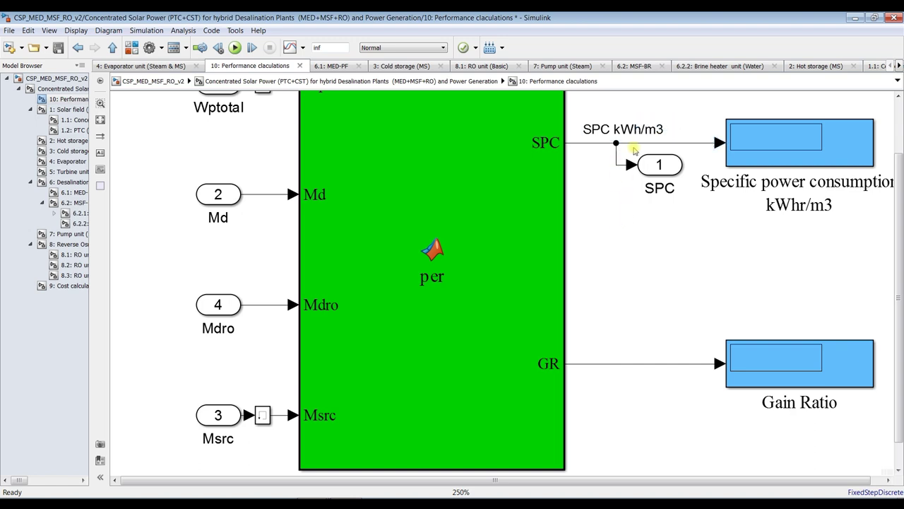
{"action": "left_click", "coordinate": [302, 48]}
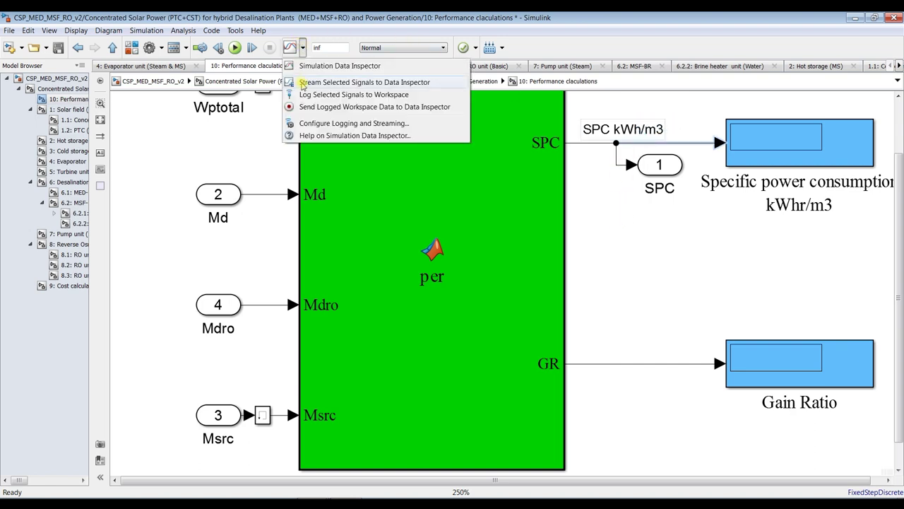
{"action": "left_click", "coordinate": [395, 83]}
{"action": "scroll", "coordinate": [598, 207], "scroll_direction": "up", "scroll_amount": 5}
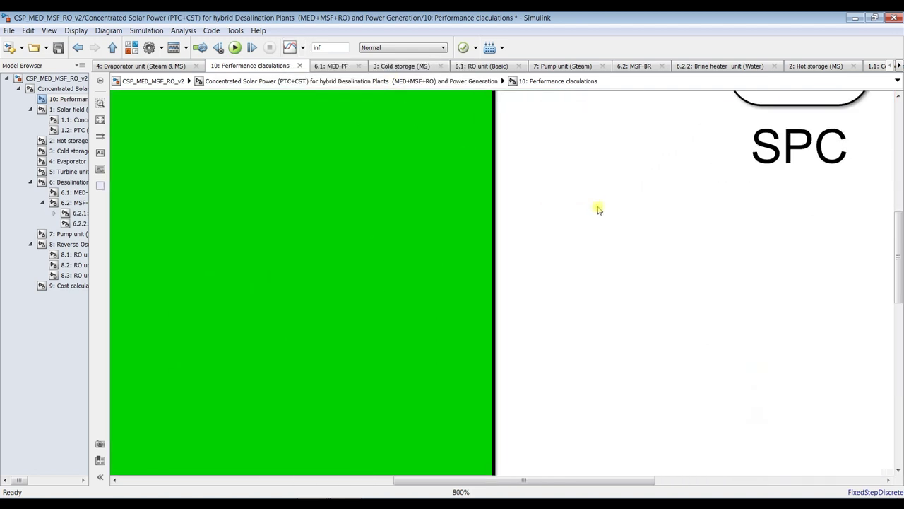
{"action": "left_click_drag", "start_coordinate": [900, 280], "coordinate": [899, 193]}
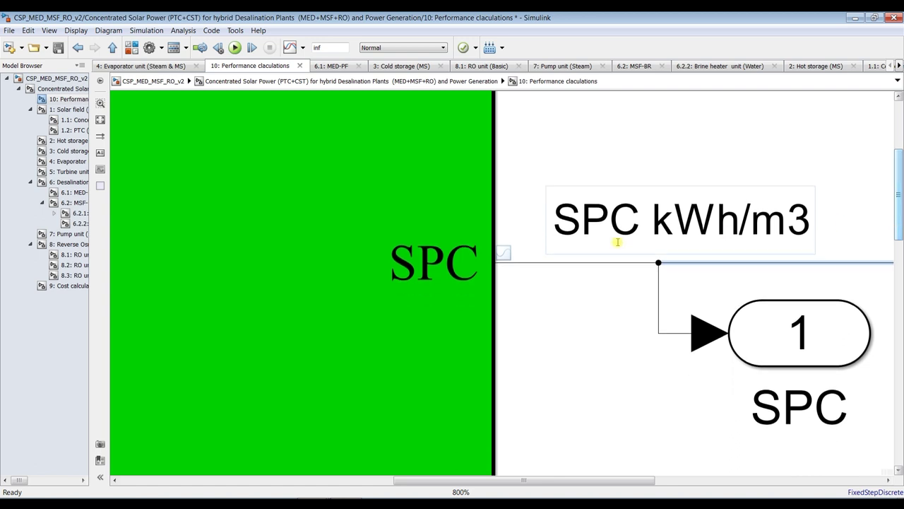
{"action": "scroll", "coordinate": [519, 248], "scroll_direction": "up", "scroll_amount": 1}
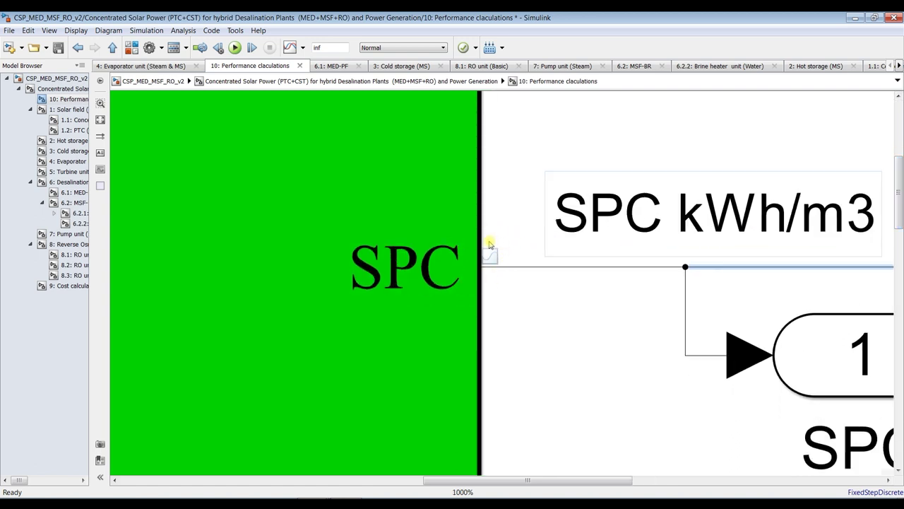
{"action": "scroll", "coordinate": [498, 243], "scroll_direction": "down", "scroll_amount": 5}
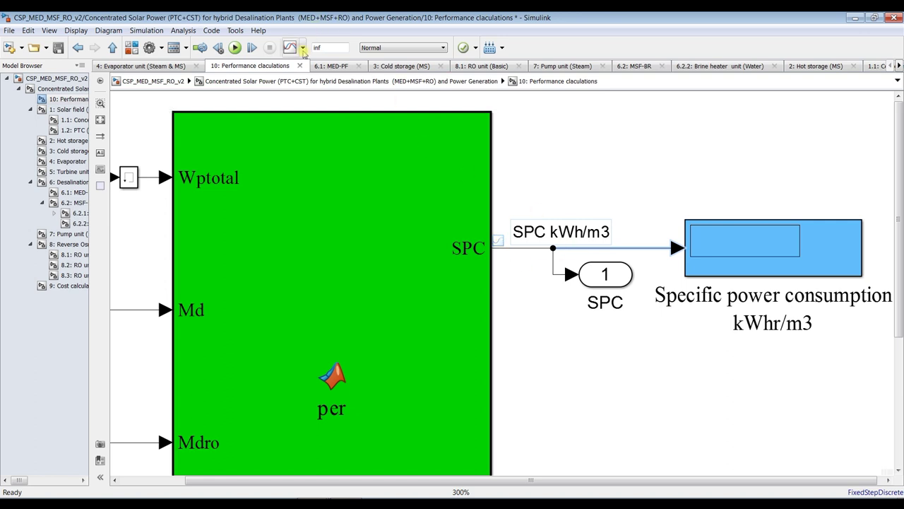
Stream the Gain Ratio signal to the Data Inspector and label the signal "GR".
{"action": "scroll", "coordinate": [434, 270], "scroll_direction": "down", "scroll_amount": 2}
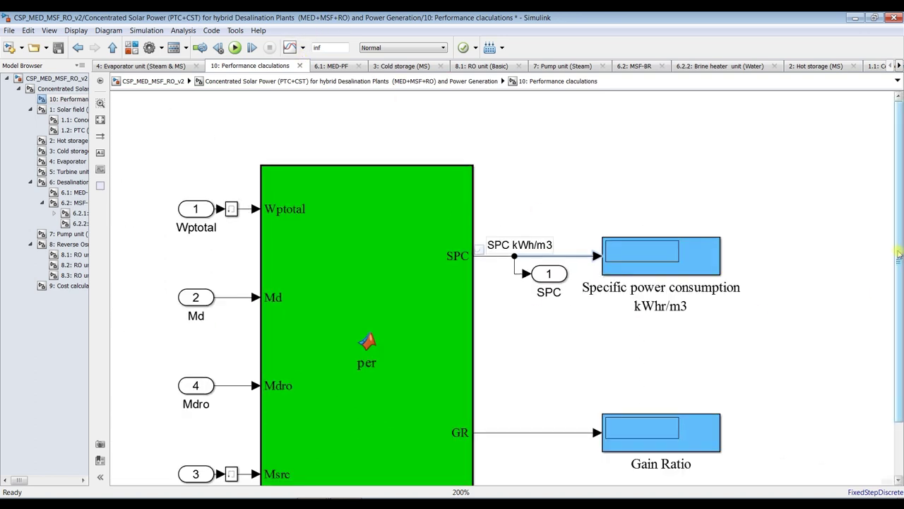
{"action": "left_click_drag", "start_coordinate": [899, 251], "coordinate": [899, 293]}
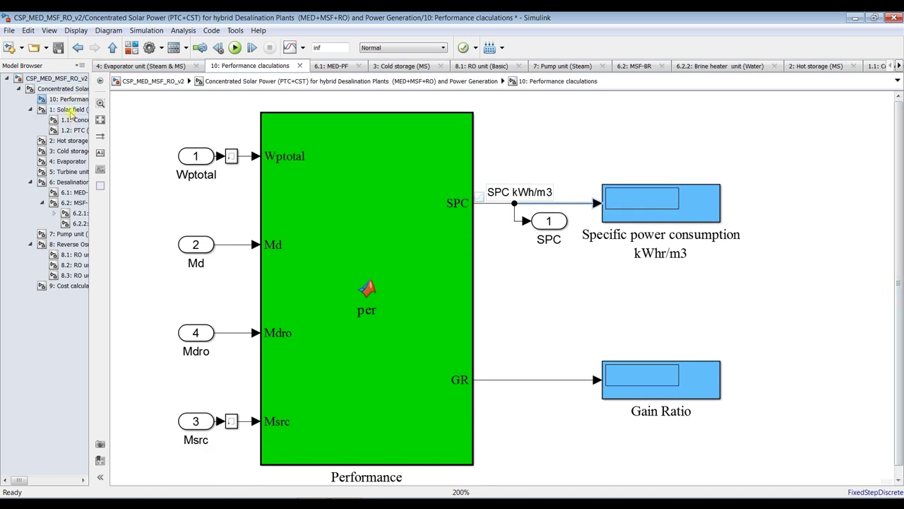
{"action": "left_click", "coordinate": [517, 381]}
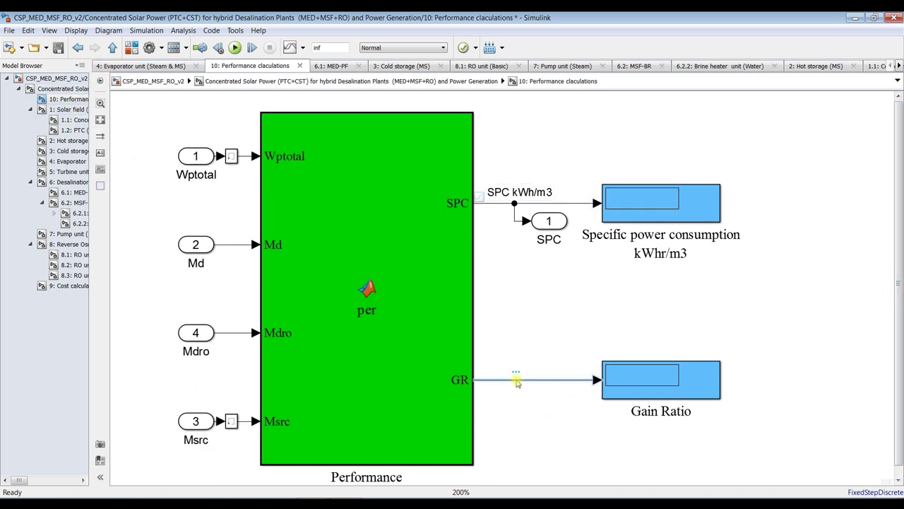
{"action": "left_click", "coordinate": [523, 441]}
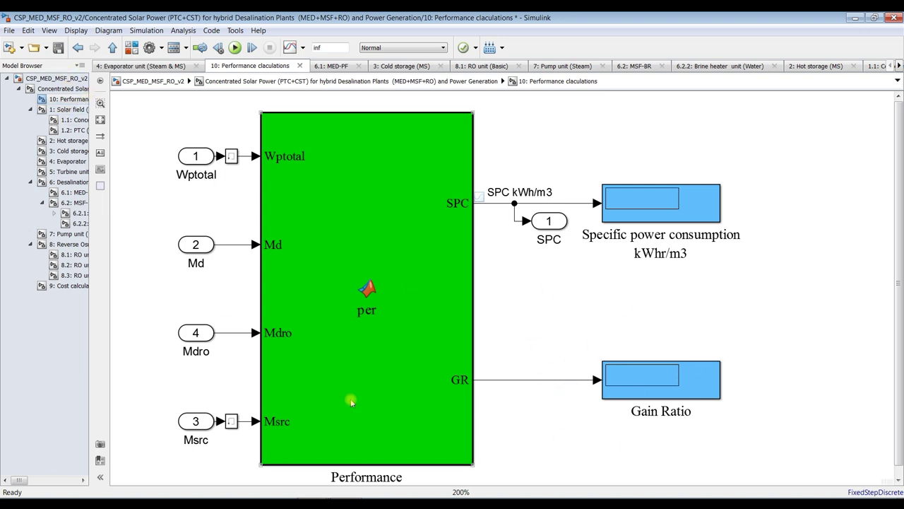
{"action": "left_click", "coordinate": [507, 380]}
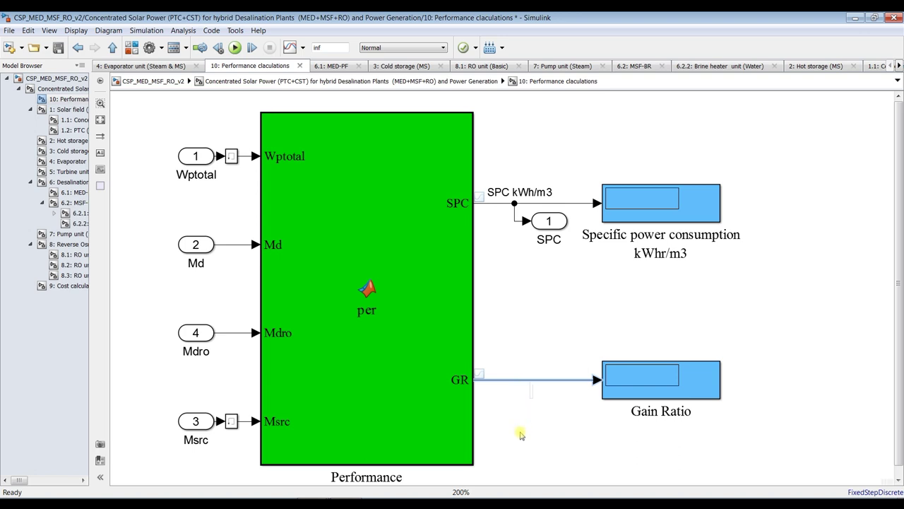
{"action": "type", "text": "GR"}
{"action": "left_click", "coordinate": [510, 432]}
Widen the Model Browser and open the Concentrated Solar Tower subsystem in the solar field to examine its output signal labels.
{"action": "left_click", "coordinate": [69, 111]}
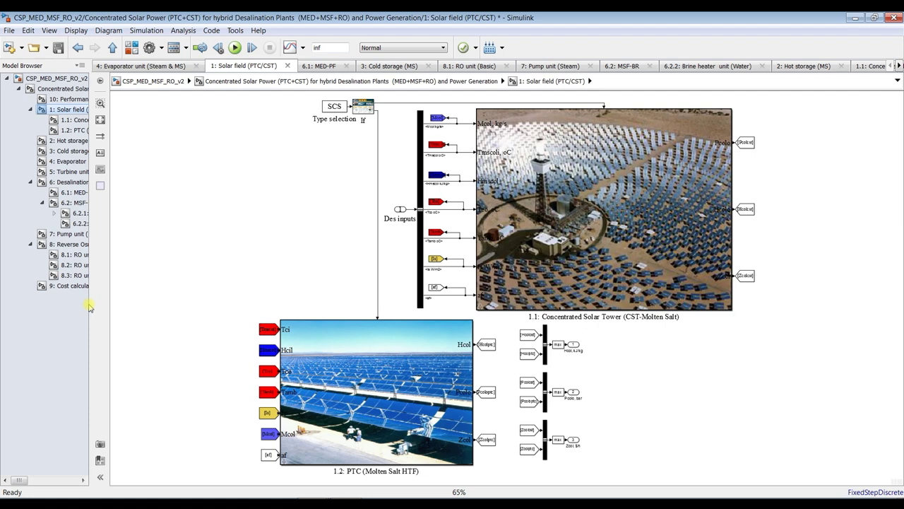
{"action": "left_click_drag", "start_coordinate": [89, 305], "coordinate": [197, 304]}
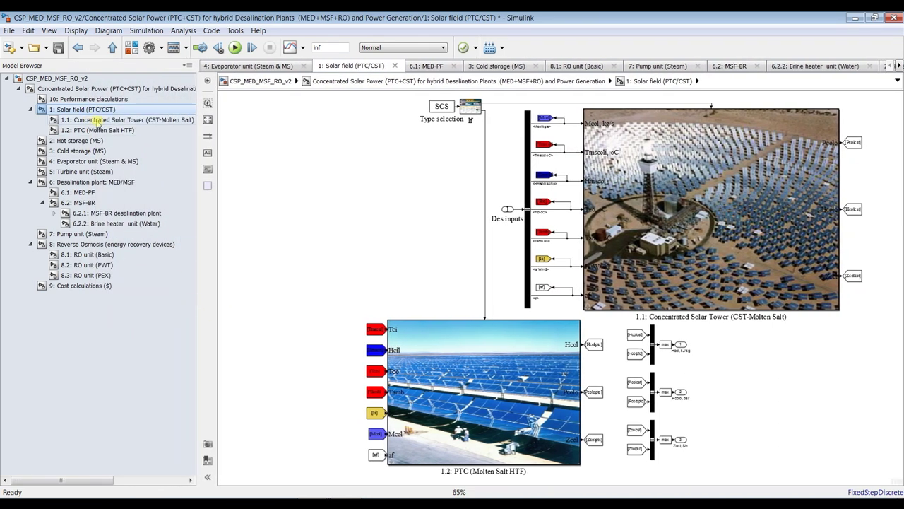
{"action": "left_click", "coordinate": [97, 121]}
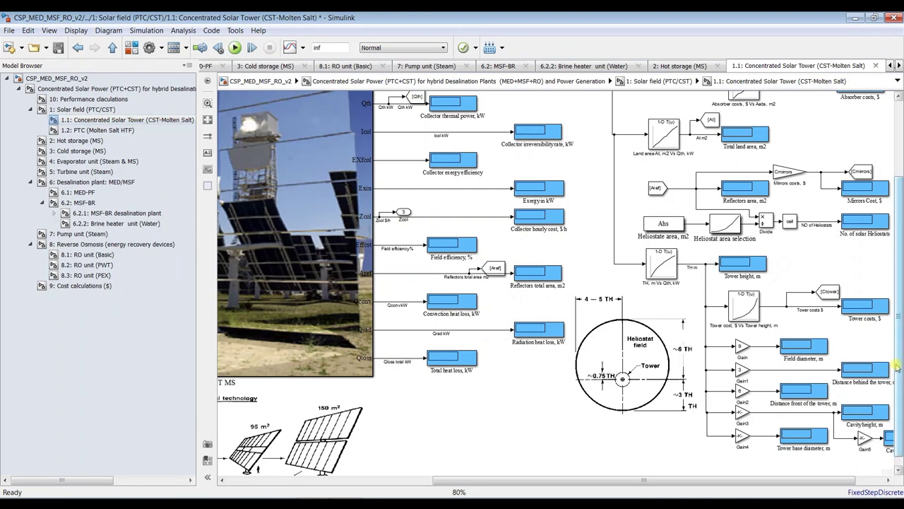
{"action": "scroll", "coordinate": [898, 149], "scroll_direction": "up", "scroll_amount": 6}
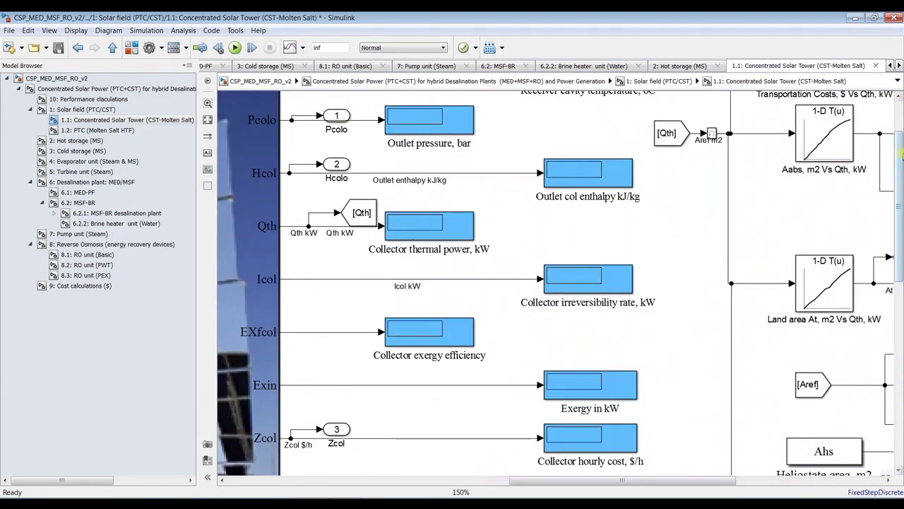
{"action": "scroll", "coordinate": [901, 150], "scroll_direction": "up", "scroll_amount": 2}
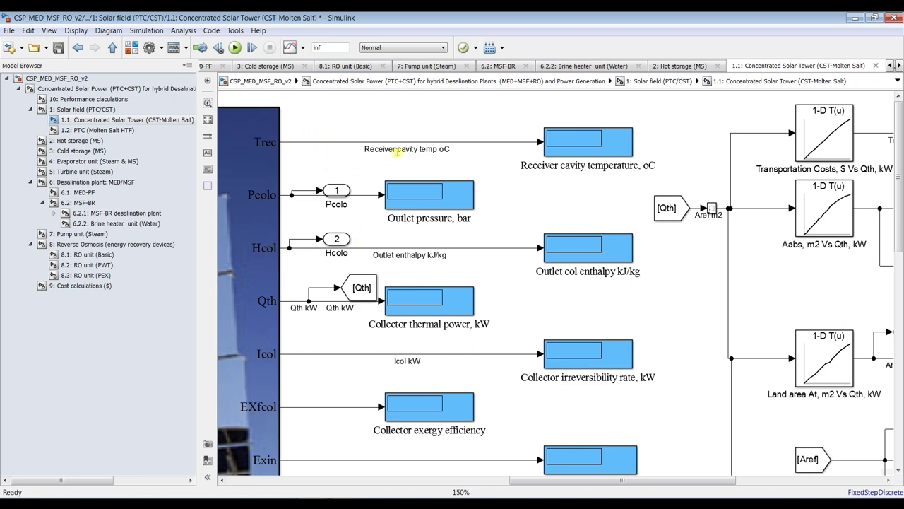
Stream the Receiver cavity temp oC signal from the Trec output of the solar tower to the Data Inspector.
{"action": "left_click", "coordinate": [324, 142]}
{"action": "mouse_move", "coordinate": [325, 135]}
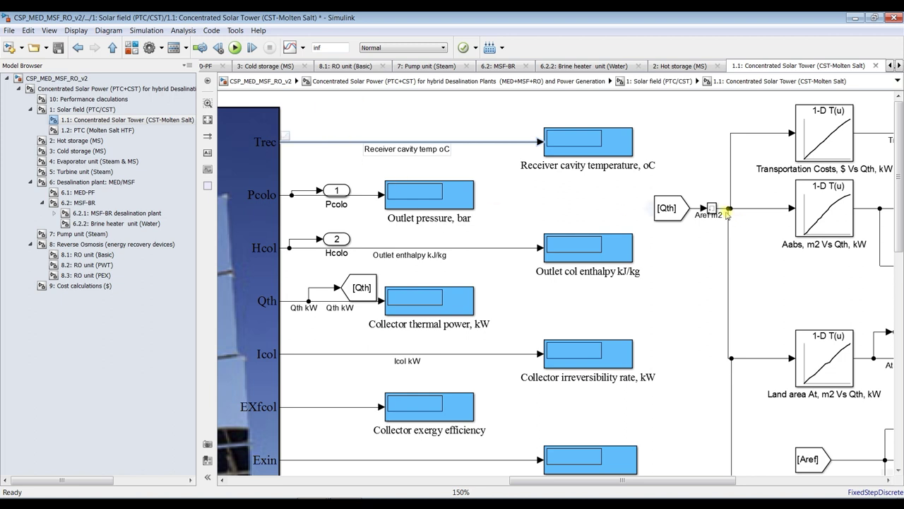
{"action": "scroll", "coordinate": [892, 198], "scroll_direction": "down", "scroll_amount": 3}
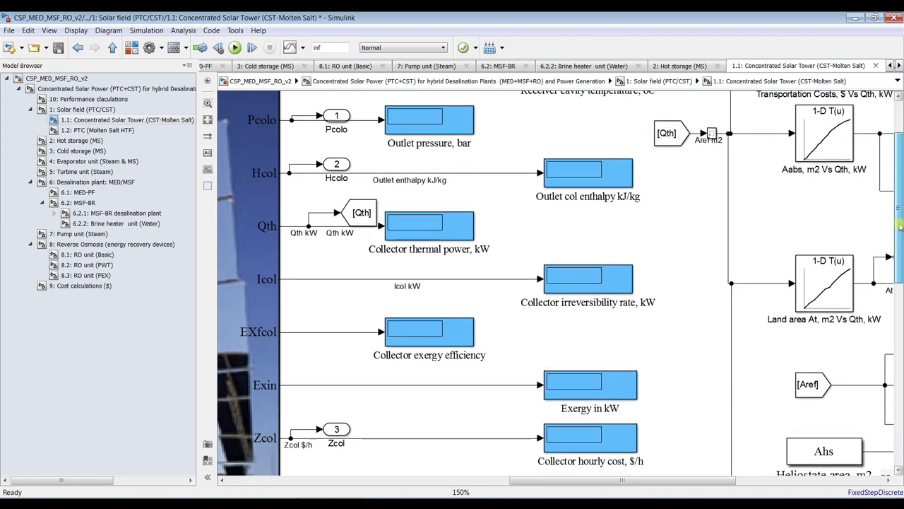
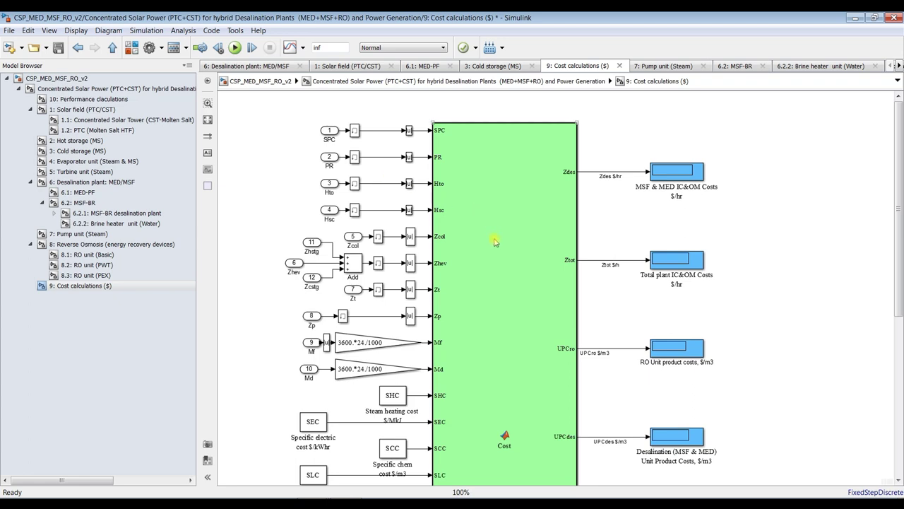
Label the chemical cost signal at the Cf output of the Cost block "Cf $/h" in the Cost calculations subsystem.
{"action": "scroll", "coordinate": [793, 245], "scroll_direction": "down", "scroll_amount": 2}
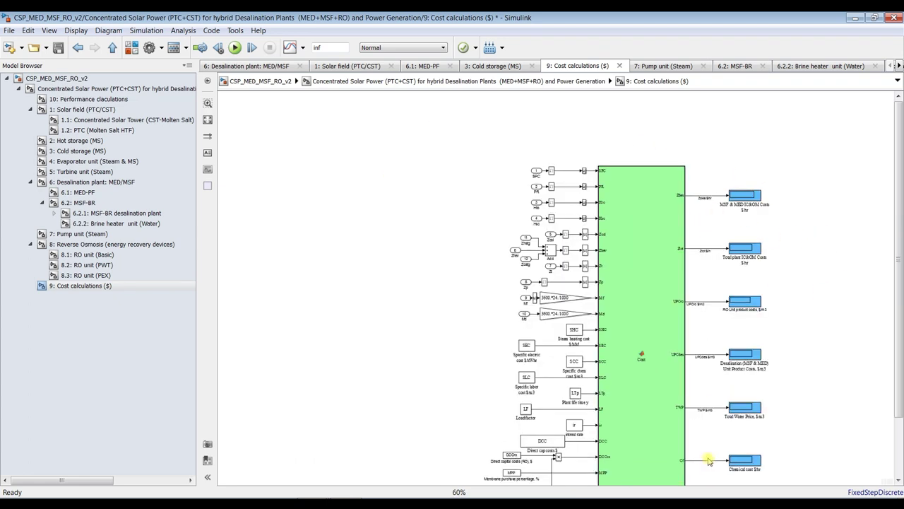
{"action": "scroll", "coordinate": [703, 469], "scroll_direction": "up", "scroll_amount": 4}
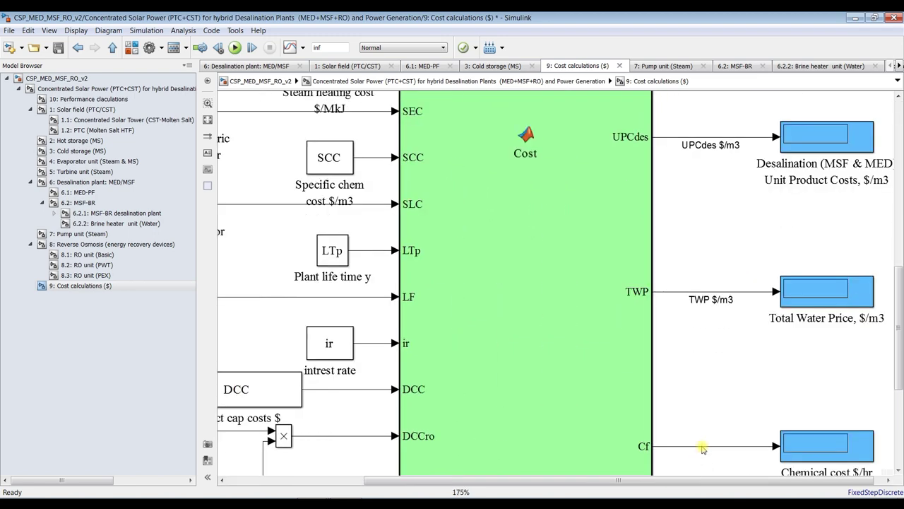
{"action": "scroll", "coordinate": [703, 463], "scroll_direction": "up", "scroll_amount": 1}
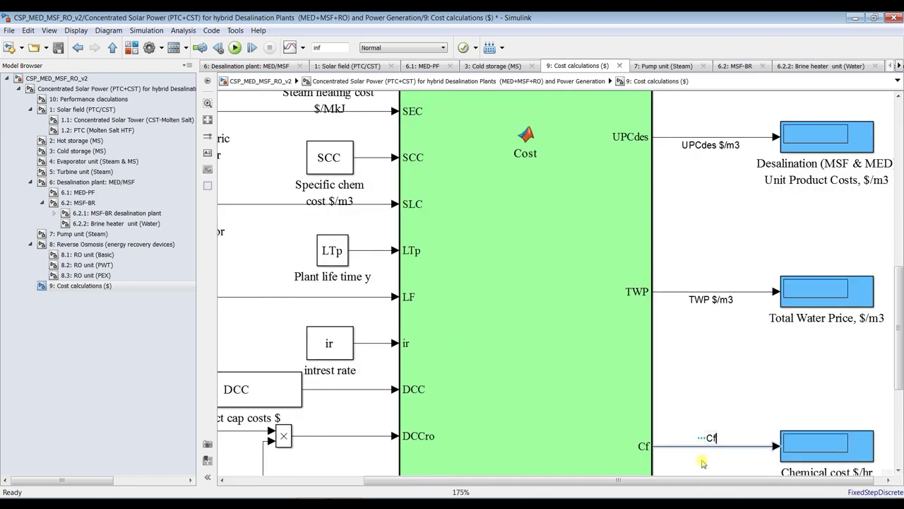
{"action": "type", "text": "$/h"}
{"action": "left_click", "coordinate": [734, 390]}
Stream the Zdes, Ztot, UPCro, UPCdes, TWP and Cf cost signals together to the Data Inspector.
{"action": "scroll", "coordinate": [735, 390], "scroll_direction": "down", "scroll_amount": 5}
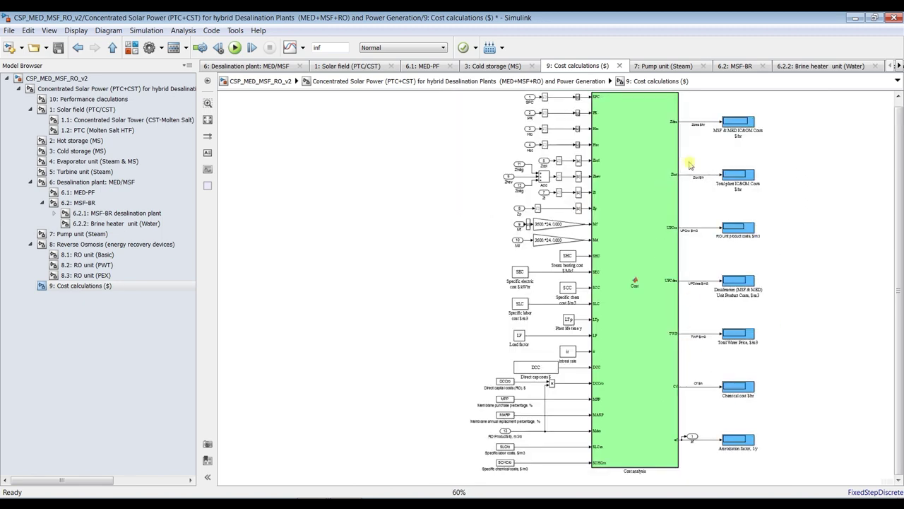
{"action": "left_click_drag", "start_coordinate": [695, 107], "coordinate": [695, 381]}
{"action": "left_click", "coordinate": [303, 47]}
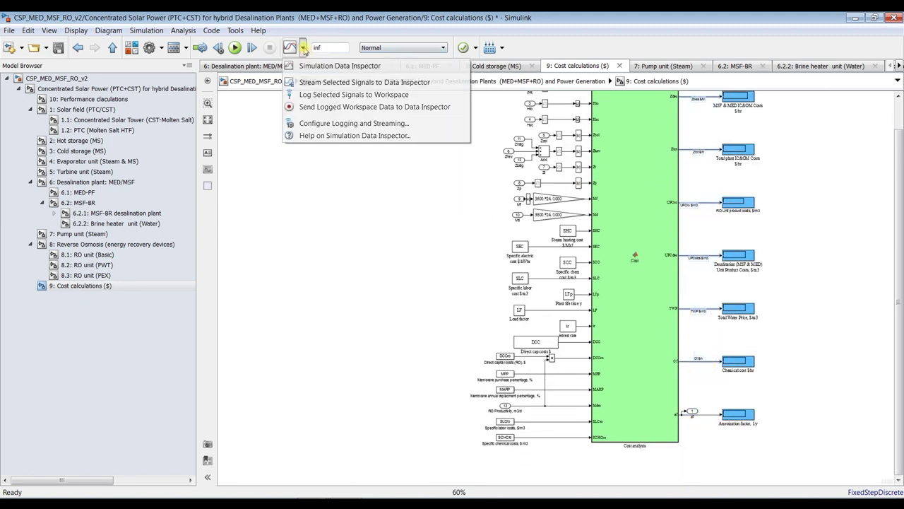
{"action": "left_click", "coordinate": [312, 83]}
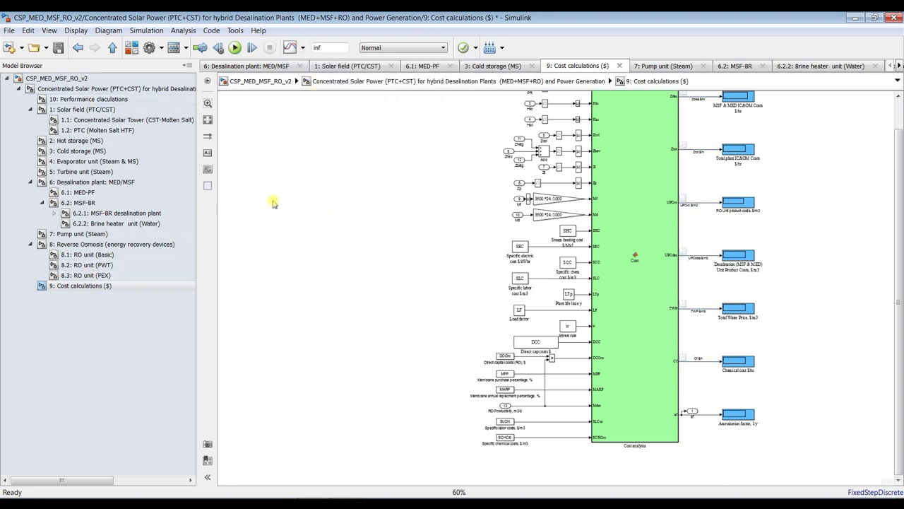
{"action": "scroll", "coordinate": [312, 201], "scroll_direction": "up", "scroll_amount": 1}
{"action": "left_click", "coordinate": [209, 120]}
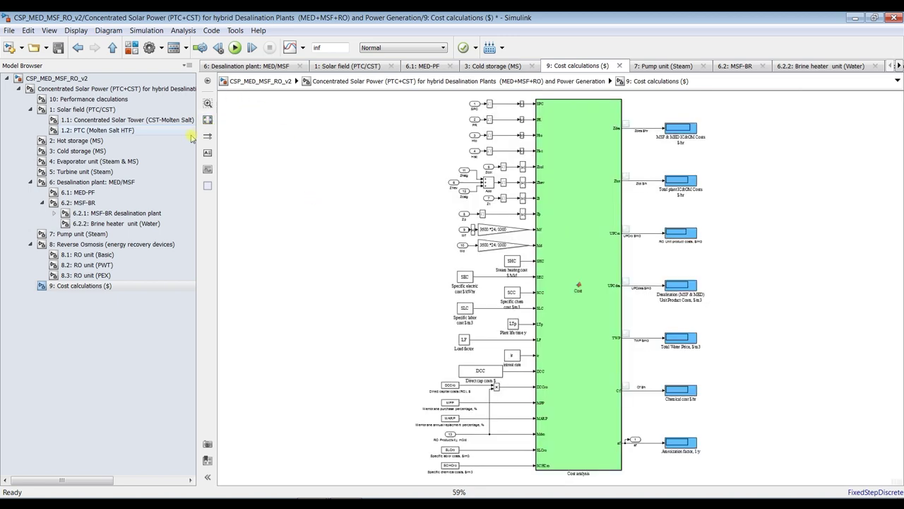
Switch the Desalination plant: MED/MSF block in the plant overview to Multi Stage Flash Brine Recycle (MSF-BR) and apply it.
{"action": "left_click", "coordinate": [91, 89]}
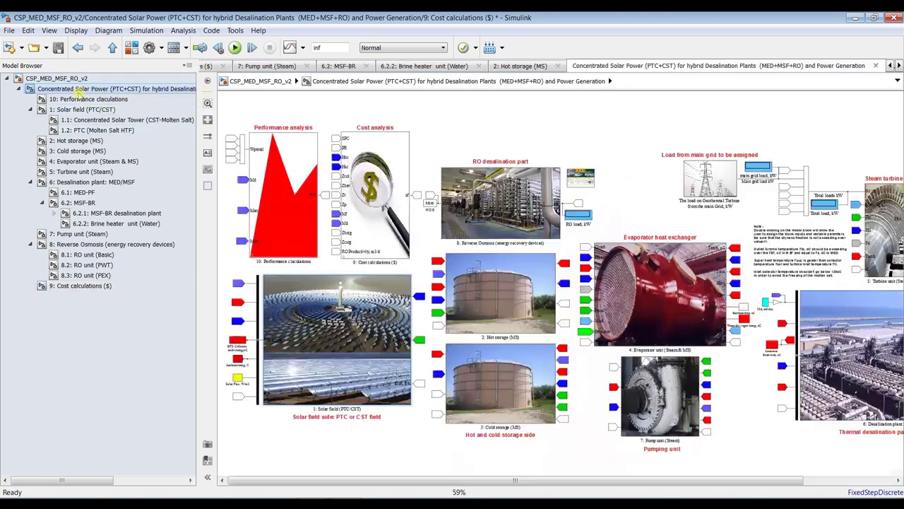
{"action": "double_click", "coordinate": [872, 322]}
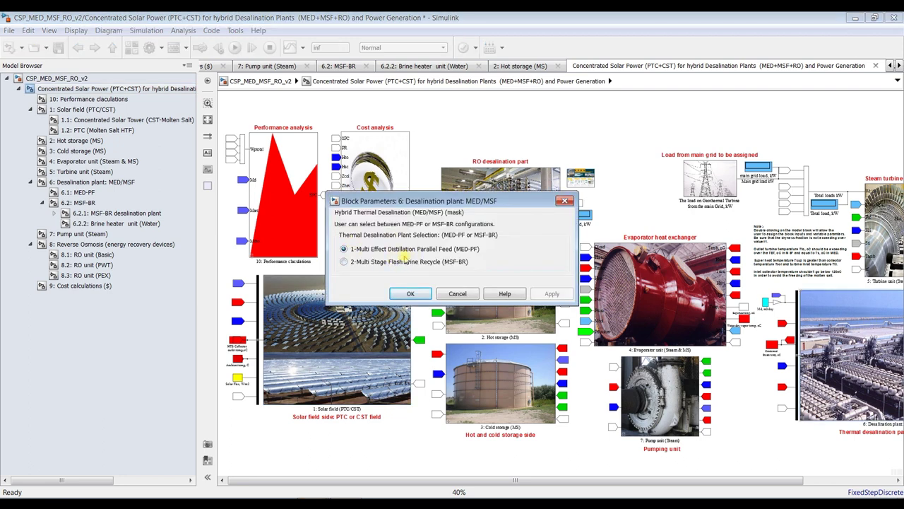
{"action": "left_click", "coordinate": [408, 263]}
{"action": "left_click", "coordinate": [551, 294]}
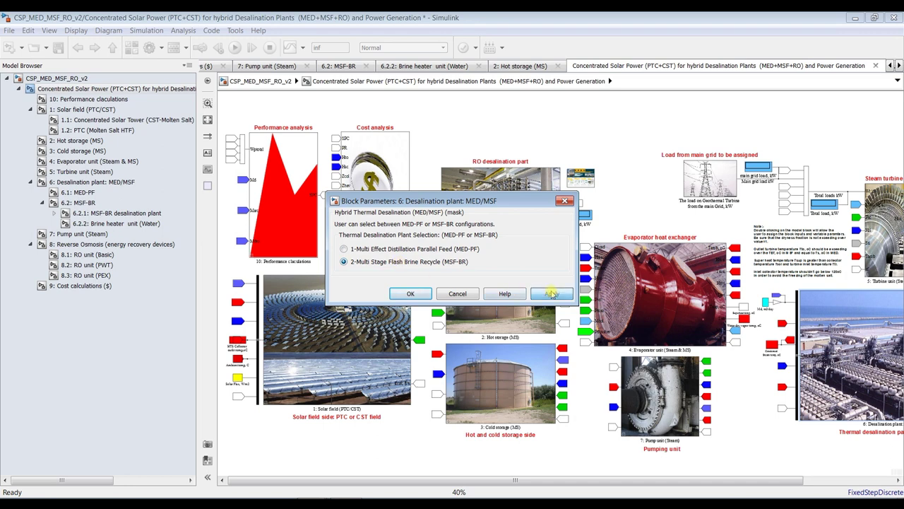
{"action": "left_click", "coordinate": [414, 293]}
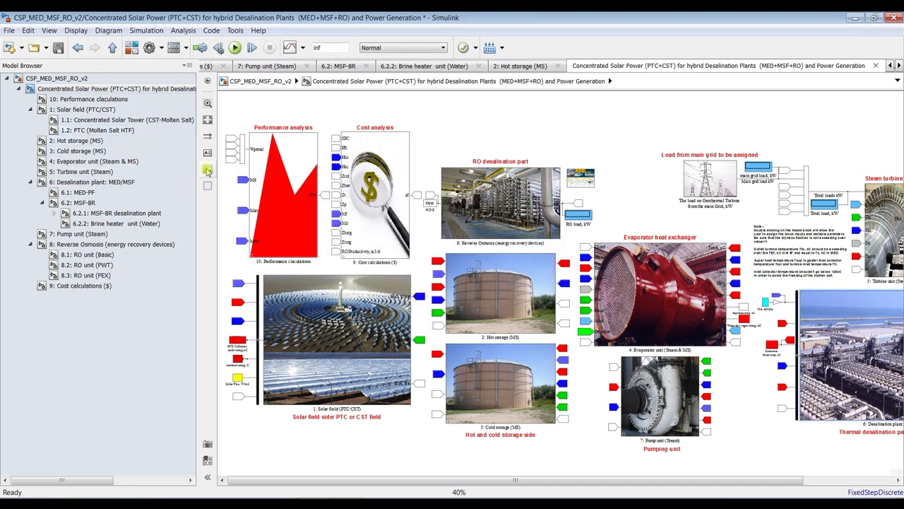
{"action": "left_click", "coordinate": [67, 80]}
{"action": "double_click", "coordinate": [401, 138]}
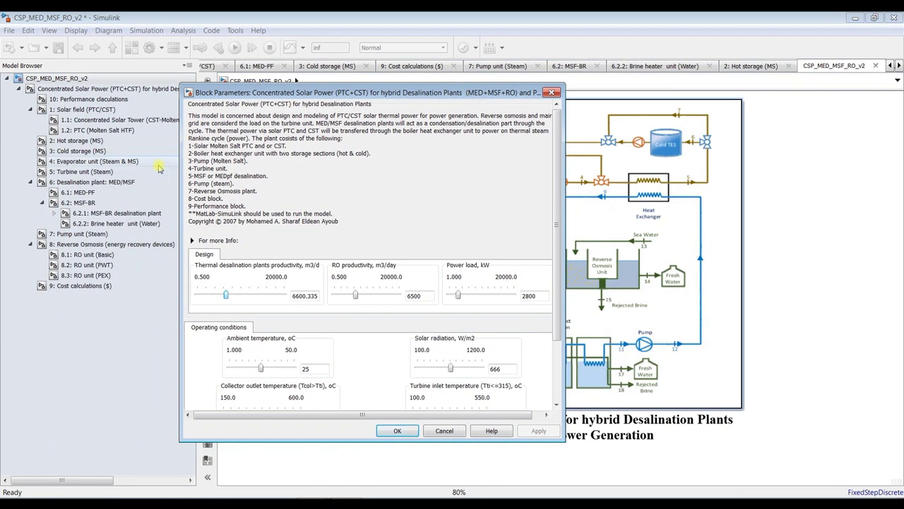
{"action": "left_click", "coordinate": [107, 171]}
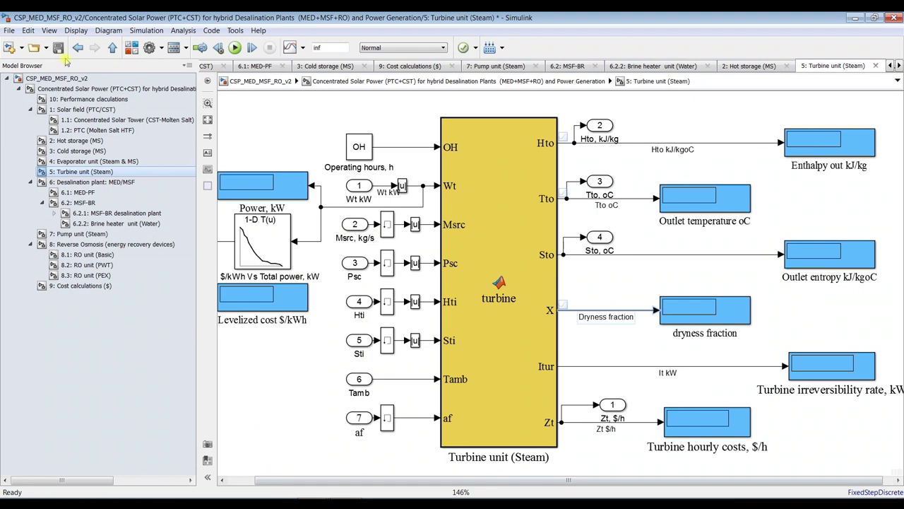
{"action": "left_click", "coordinate": [85, 91]}
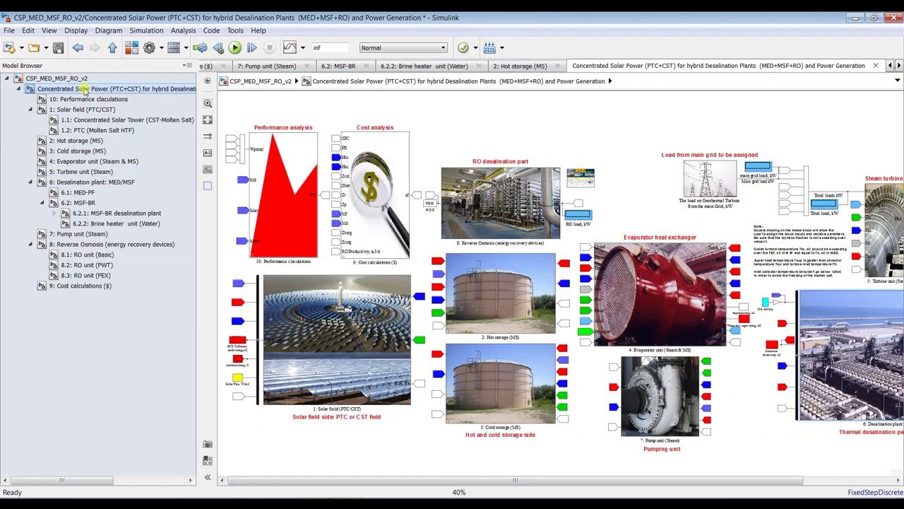
{"action": "left_click", "coordinate": [77, 78]}
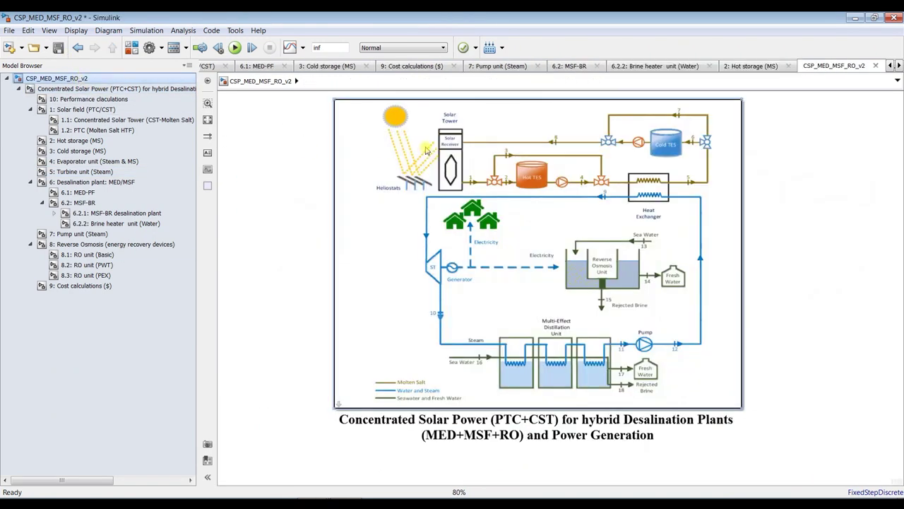
Set the thermal desalination plants productivity to 6600 m3/d in the top-level plant block's parameters and apply it.
{"action": "double_click", "coordinate": [427, 150]}
{"action": "left_click_drag", "start_coordinate": [321, 150], "coordinate": [401, 71]}
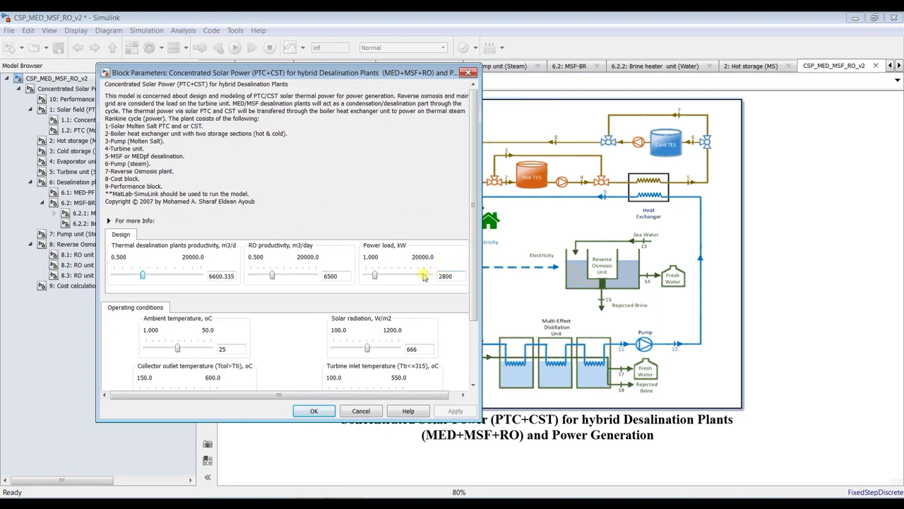
{"action": "double_click", "coordinate": [231, 276]}
{"action": "key", "text": "BackSpace"}
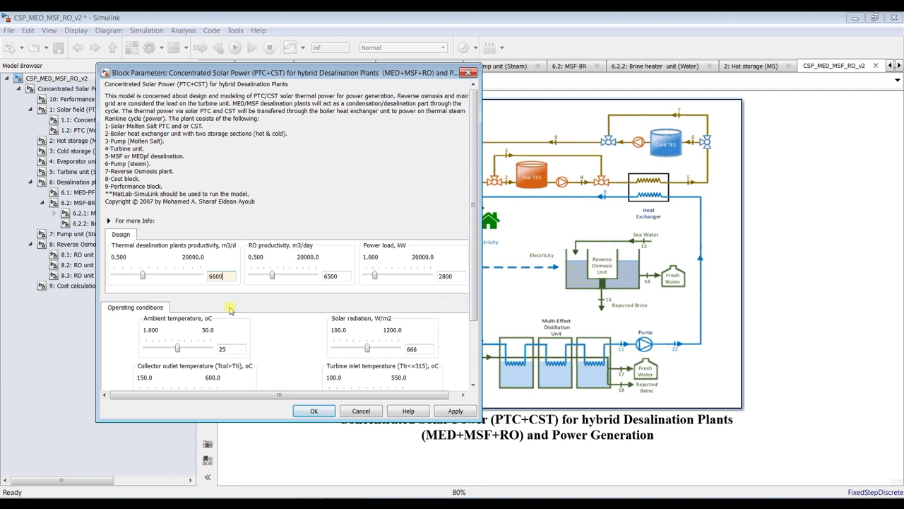
{"action": "left_click", "coordinate": [452, 411]}
{"action": "left_click_drag", "start_coordinate": [236, 73], "coordinate": [437, 72]}
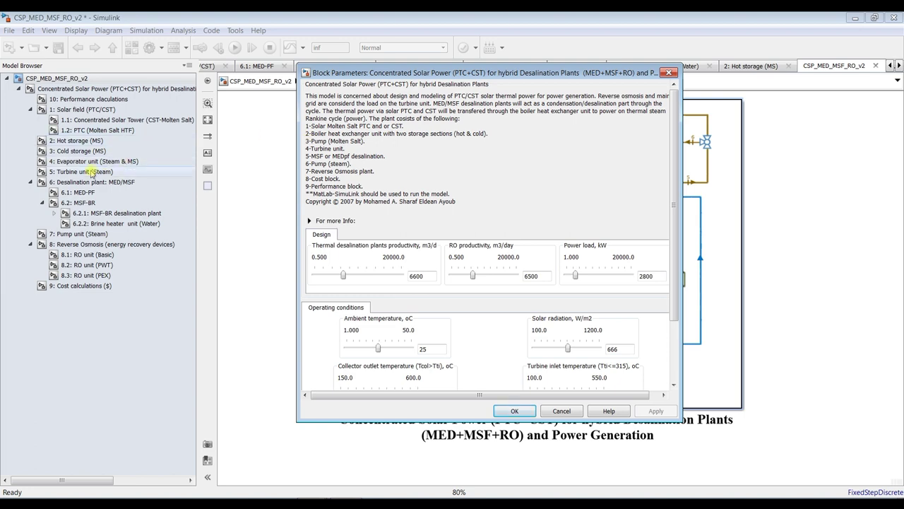
{"action": "left_click", "coordinate": [92, 172]}
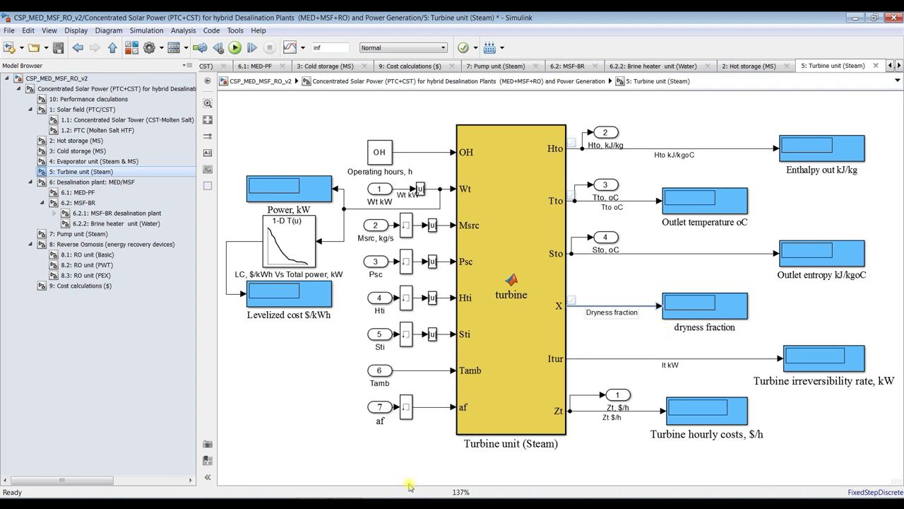
{"action": "left_click", "coordinate": [235, 47]}
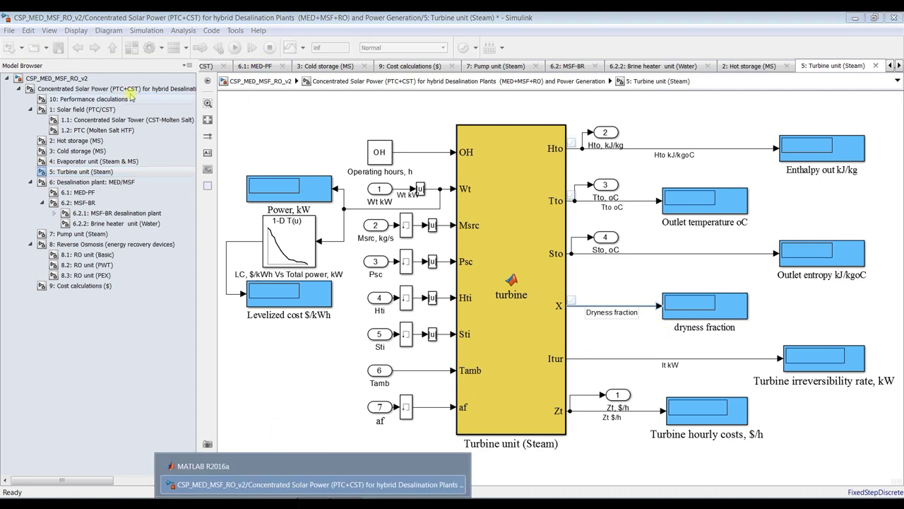
{"action": "left_click", "coordinate": [93, 85]}
{"action": "left_click", "coordinate": [89, 80]}
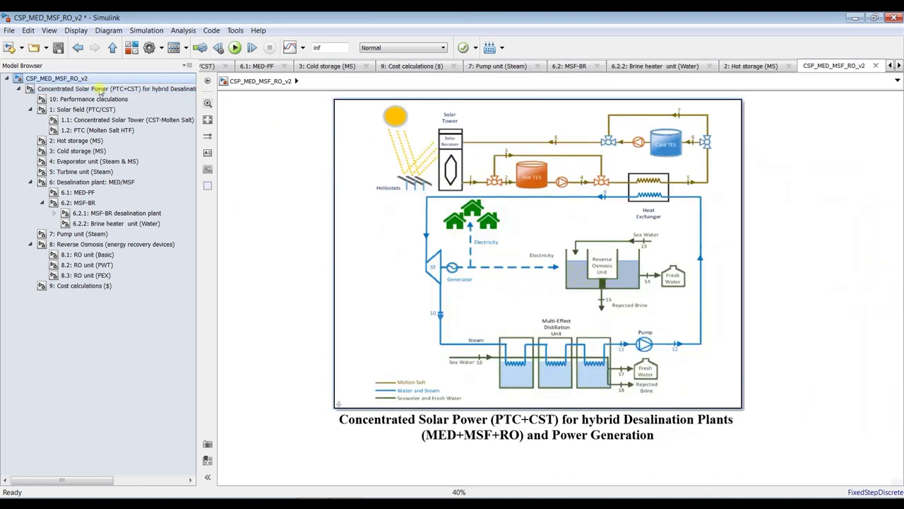
Reopen the top-level plant block's parameters and enter 6610 m3/d as the thermal desalination plants productivity.
{"action": "double_click", "coordinate": [97, 88]}
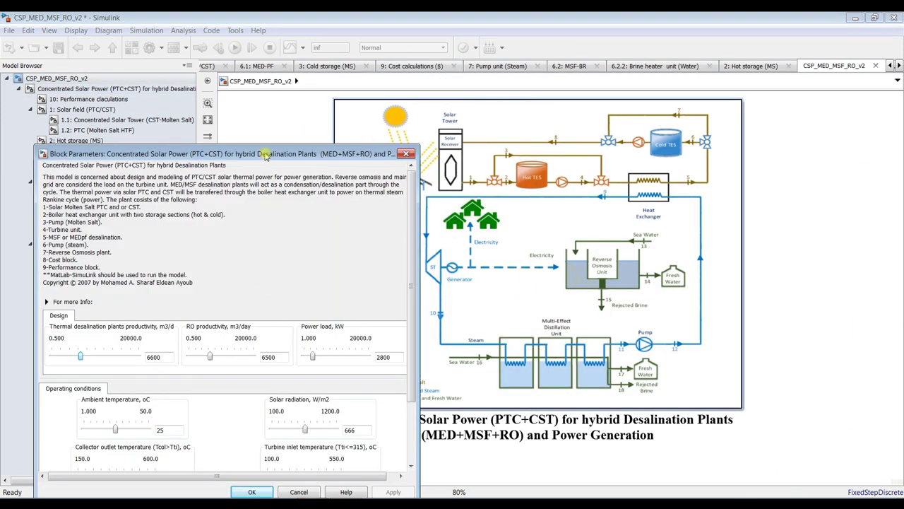
{"action": "left_click_drag", "start_coordinate": [266, 153], "coordinate": [339, 79]}
{"action": "double_click", "coordinate": [241, 282]}
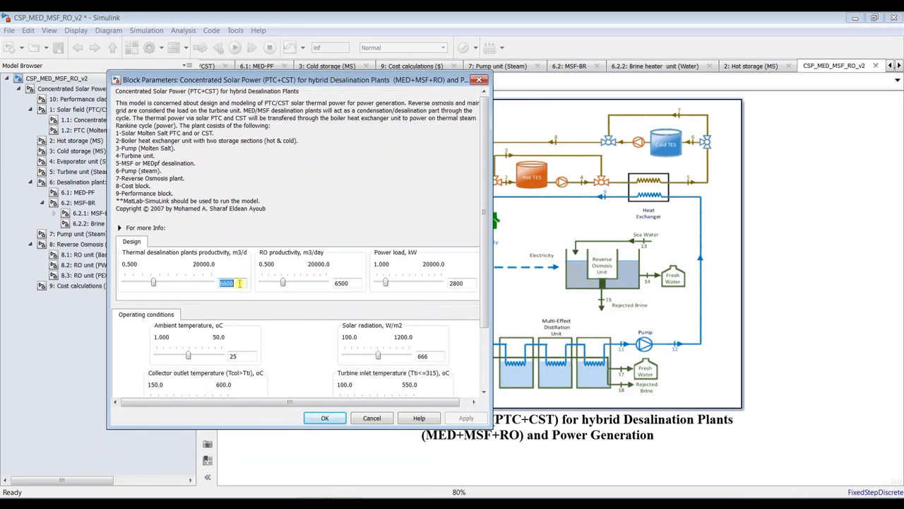
{"action": "left_click", "coordinate": [241, 283]}
{"action": "key", "text": "BackSpace"}
{"action": "key", "text": "BackSpace"}
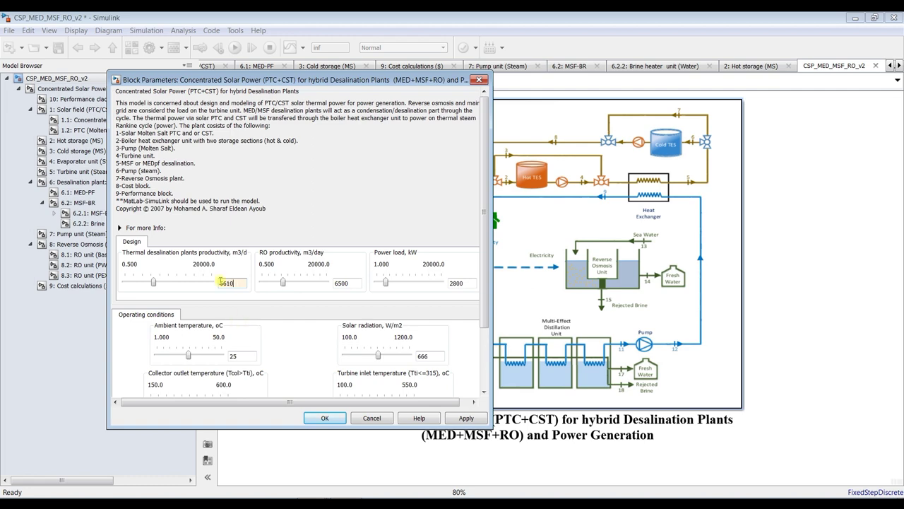
Open the Turbine unit (Steam) subsystem, apply the pending plant parameter change and place the parameter dialog clear of the turbine outputs.
{"action": "left_click", "coordinate": [77, 171]}
{"action": "mouse_move", "coordinate": [332, 496]}
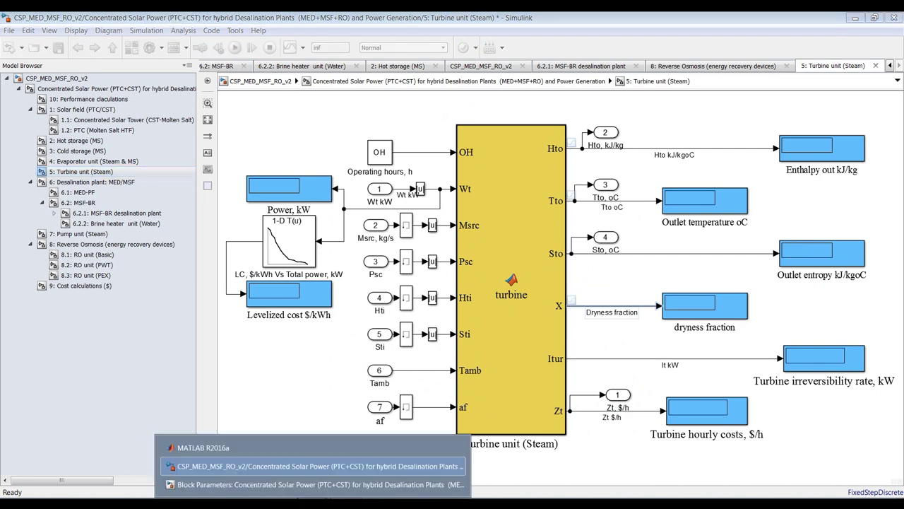
{"action": "left_click", "coordinate": [344, 480]}
{"action": "left_click", "coordinate": [466, 417]}
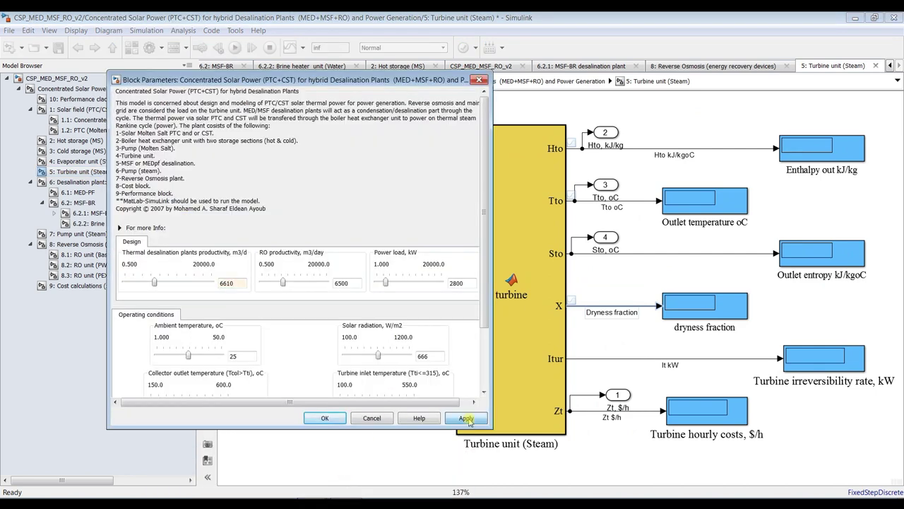
{"action": "left_click_drag", "start_coordinate": [320, 84], "coordinate": [247, 101]}
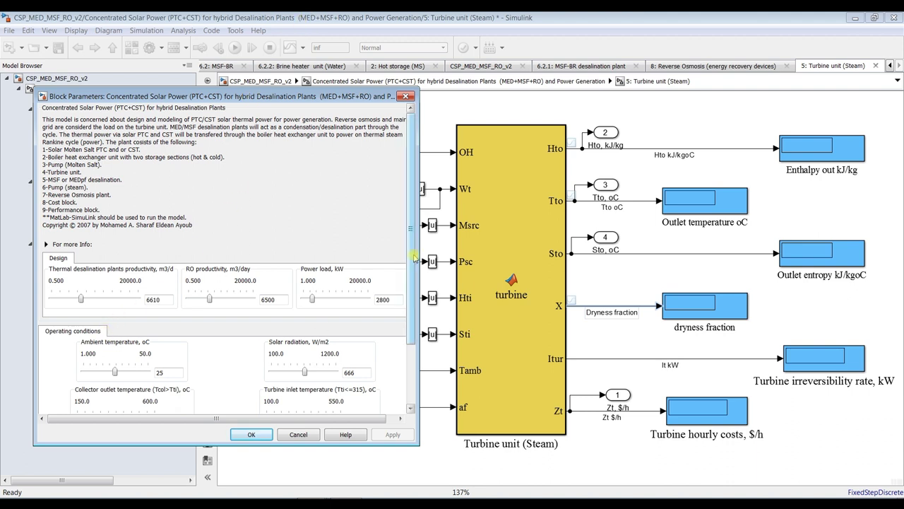
{"action": "scroll", "coordinate": [410, 269], "scroll_direction": "down", "scroll_amount": 3}
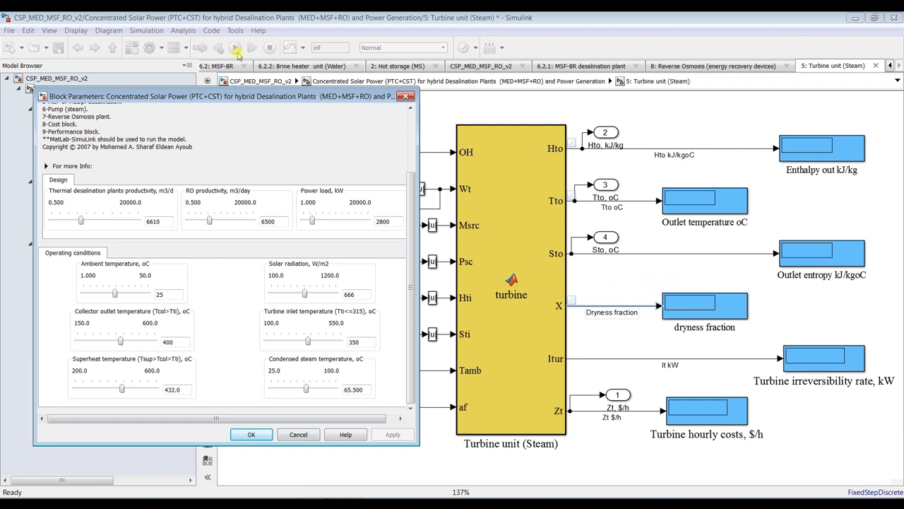
Run the simulation from the Turbine unit view and bring the plant parameter dialog back to the front.
{"action": "left_click", "coordinate": [271, 19]}
{"action": "left_click", "coordinate": [236, 48]}
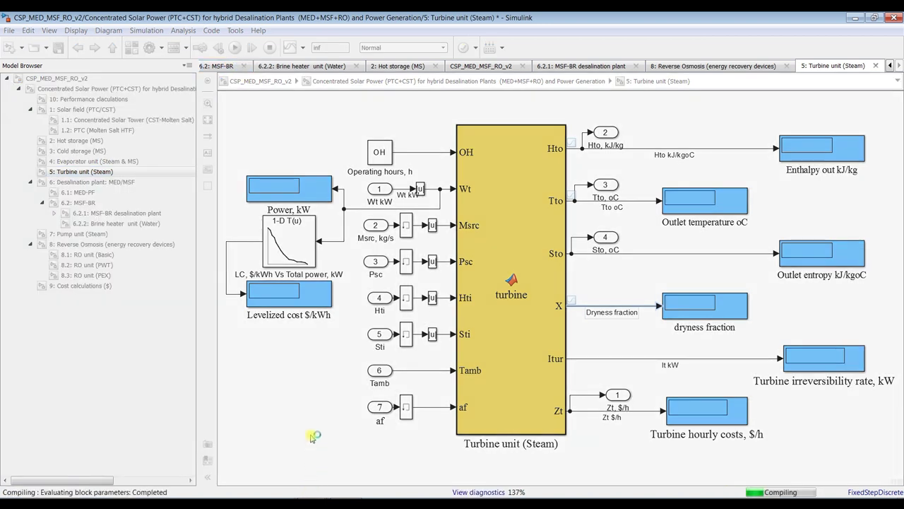
{"action": "left_click", "coordinate": [332, 472]}
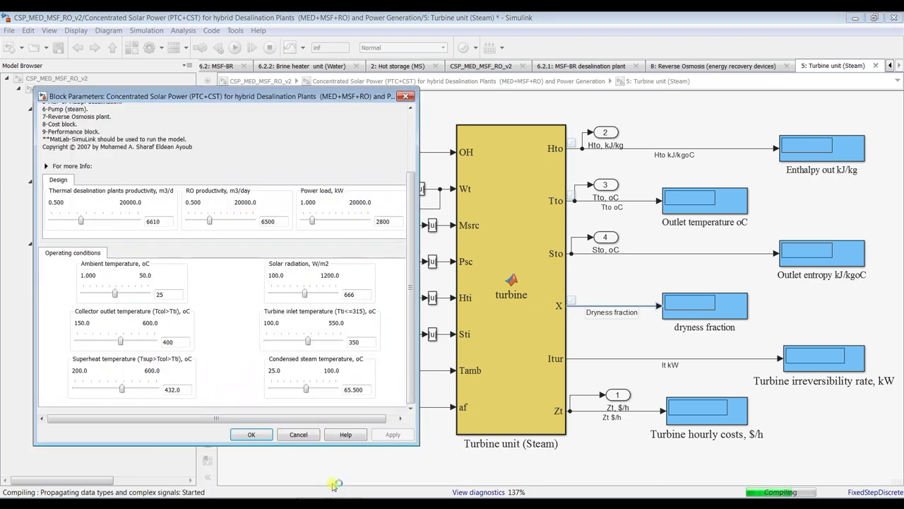
During the run, raise thermal productivity to 7600.310 m3/d, RO productivity to 7400.315 m3/day and power load to 3400.830 kW.
{"action": "left_click_drag", "start_coordinate": [293, 96], "coordinate": [280, 69]}
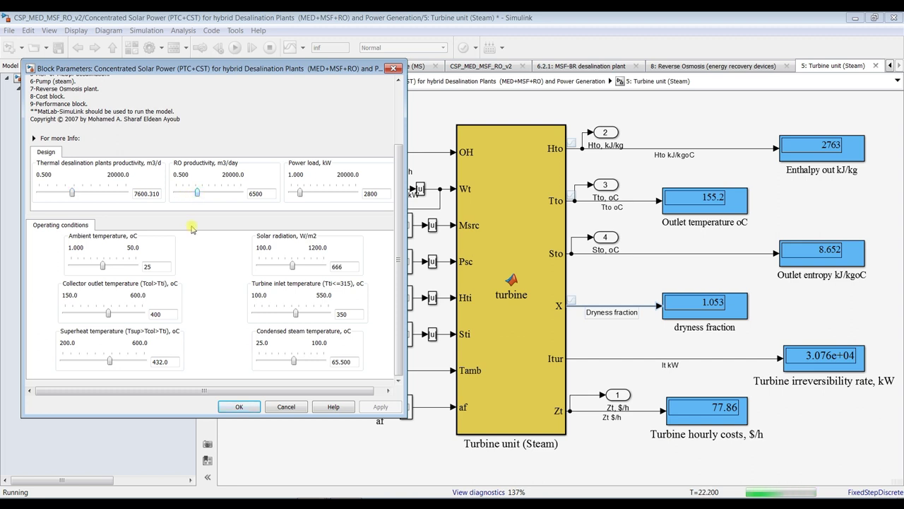
{"action": "key", "text": "Right"}
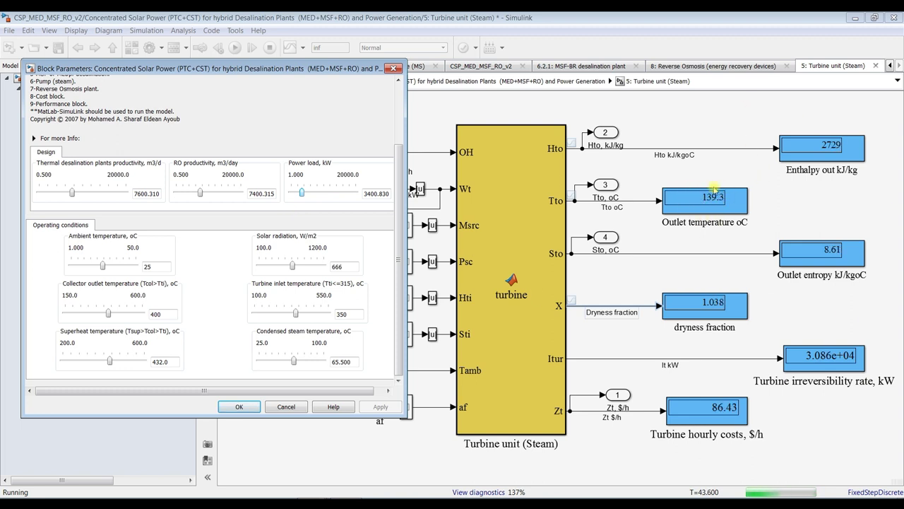
Raise power load to 4400.780 kW and lower thermal productivity to 7400.315 m3/d and superheat temperature to 428.0 oC during the run.
{"action": "key", "text": "Right"}
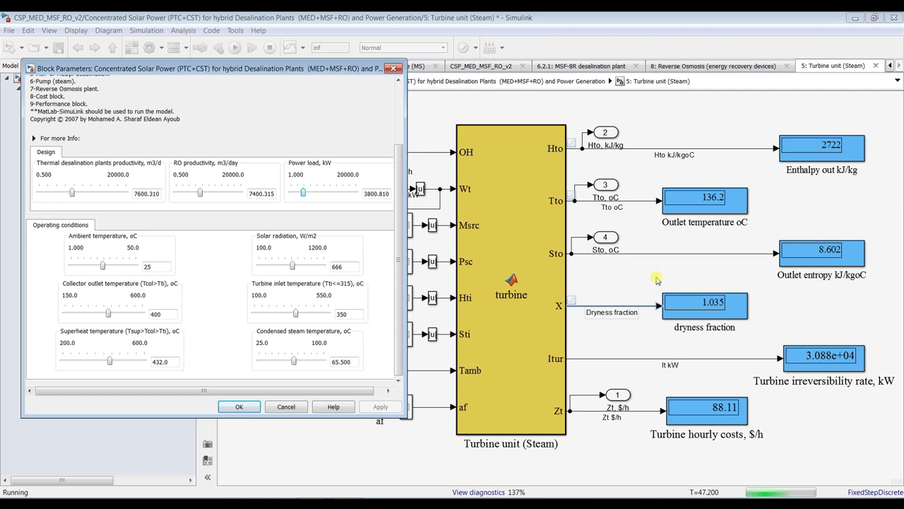
{"action": "key", "text": "Right"}
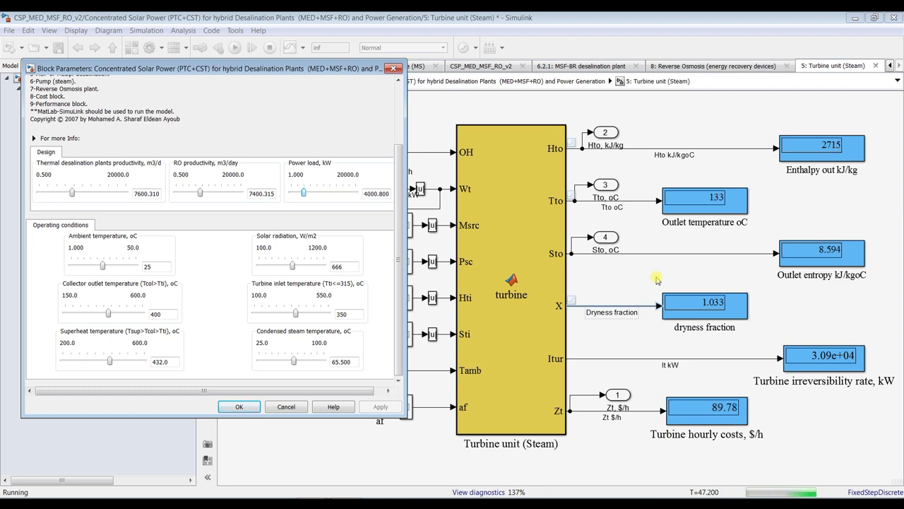
{"action": "key", "text": "Right"}
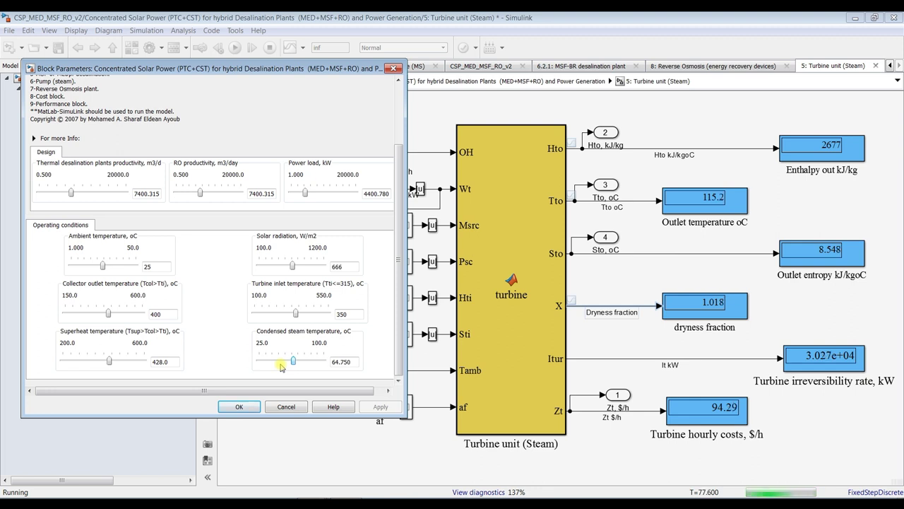
Set the condensed steam temperature to 65.500 oC and lower the turbine inlet temperature to 343.0 oC.
{"action": "key", "text": "Right"}
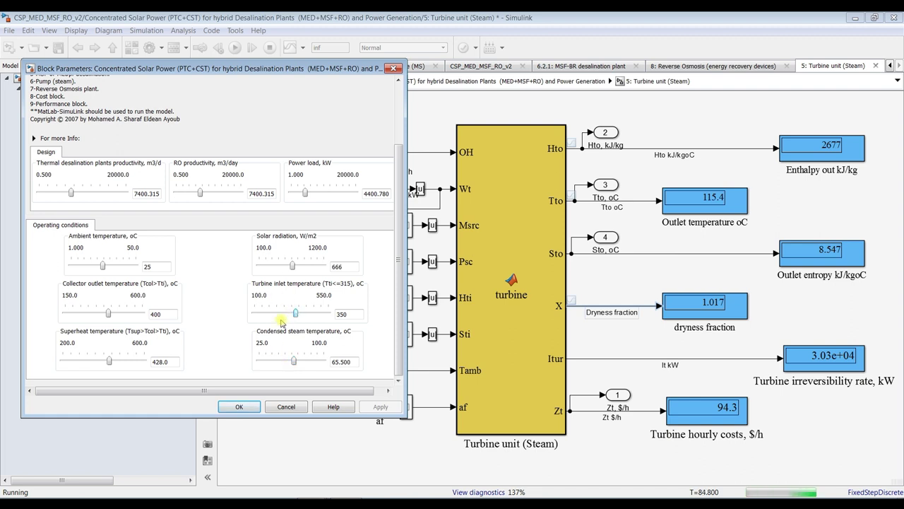
{"action": "left_click", "coordinate": [280, 319]}
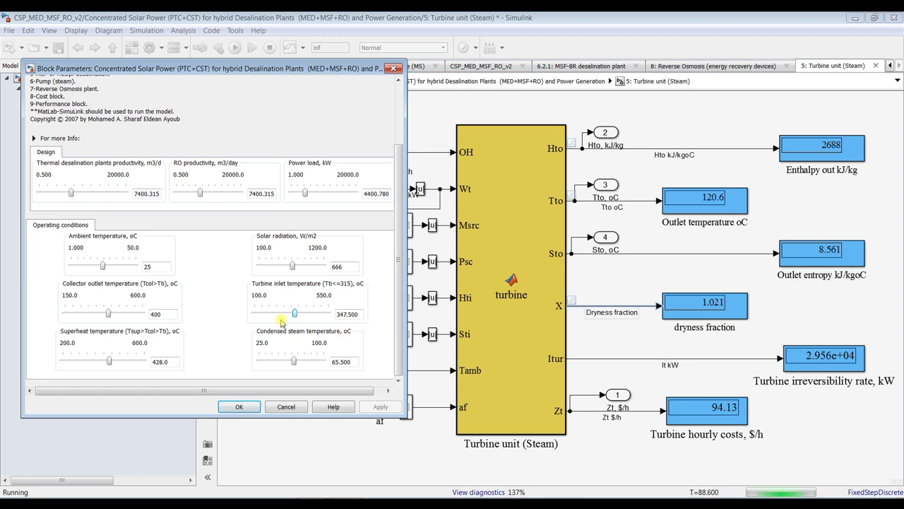
{"action": "left_click", "coordinate": [280, 319]}
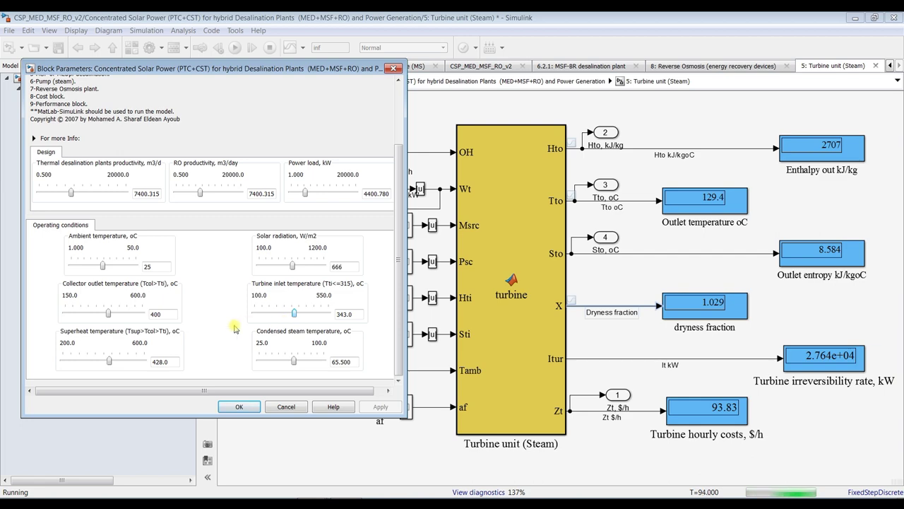
Accept the plant parameters to close the block dialog and stop the running simulation.
{"action": "left_click", "coordinate": [239, 406]}
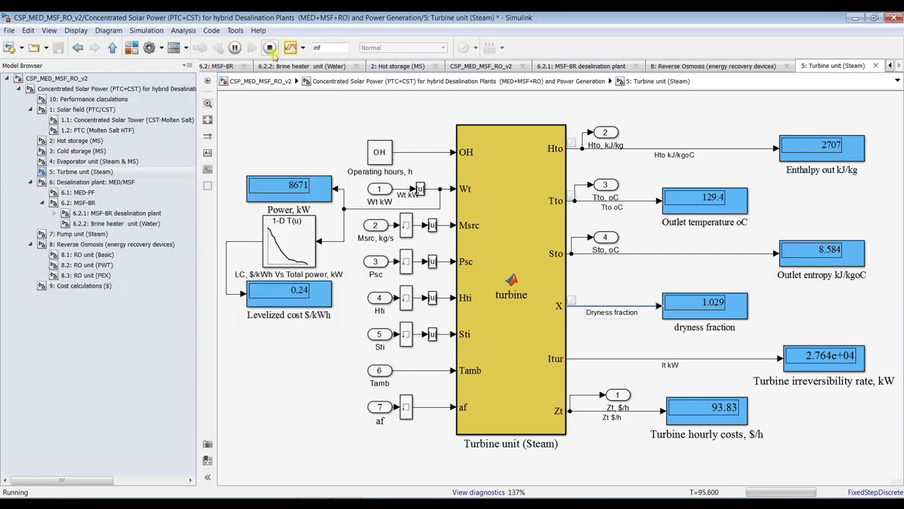
{"action": "left_click", "coordinate": [269, 47]}
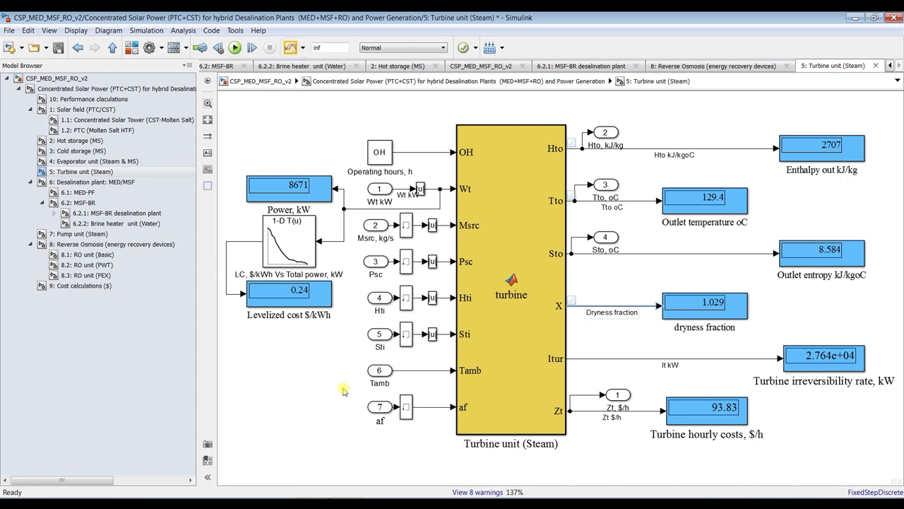
Switch to the Simulation Data Inspector window and arrange its plots in a 3×3 subplot grid.
{"action": "left_click", "coordinate": [304, 502]}
{"action": "left_click", "coordinate": [244, 468]}
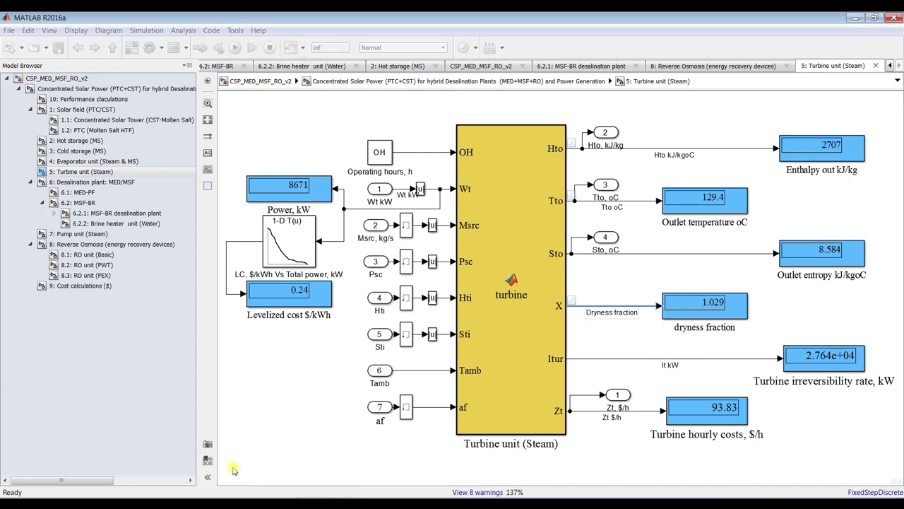
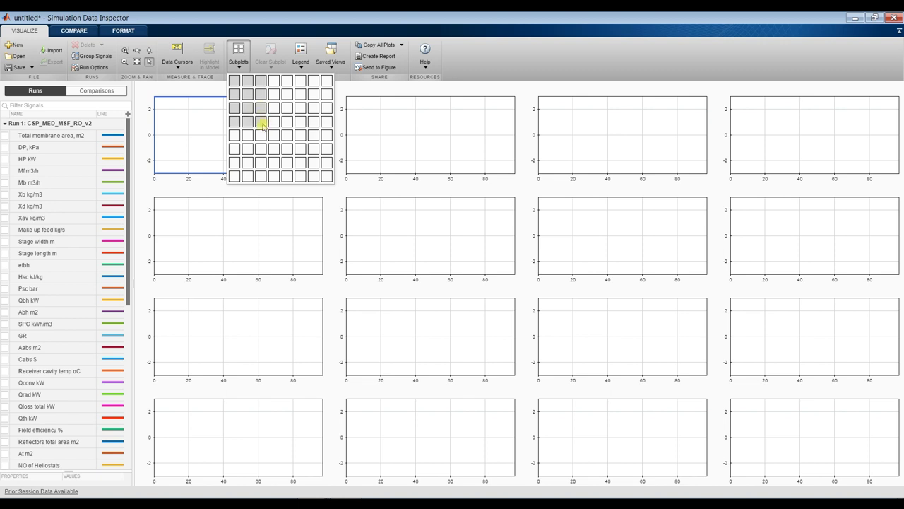
{"action": "left_click", "coordinate": [260, 108]}
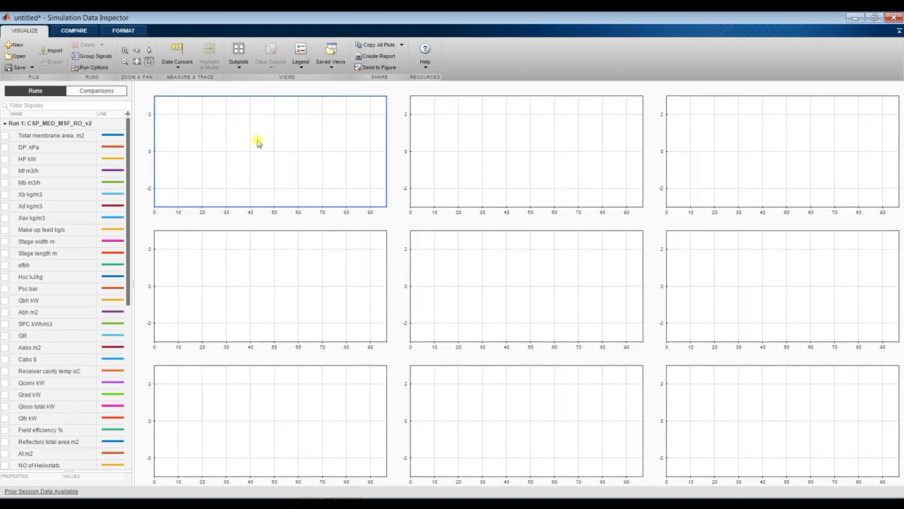
Plot DP, kPa in the first top-row subplot, HP kW in the second, and Mf m3/h with Mb m3/h in the third.
{"action": "left_click", "coordinate": [5, 148]}
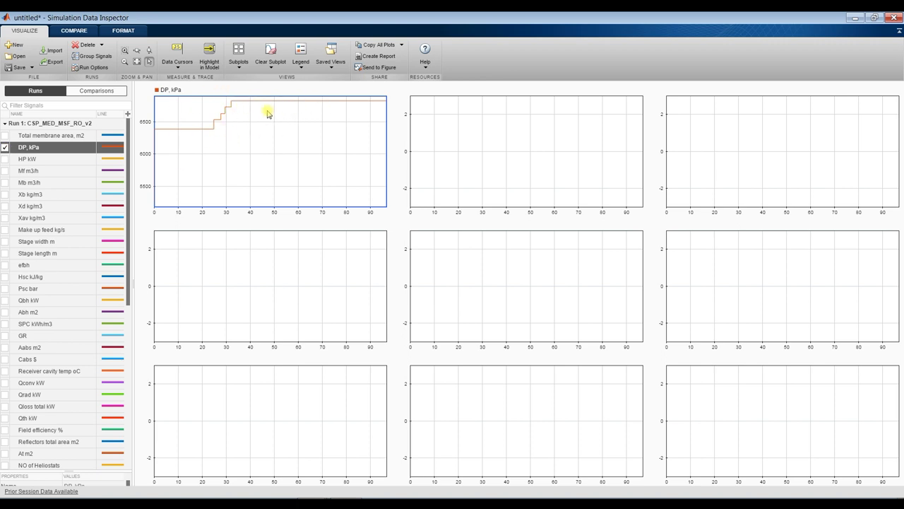
{"action": "left_click", "coordinate": [469, 138]}
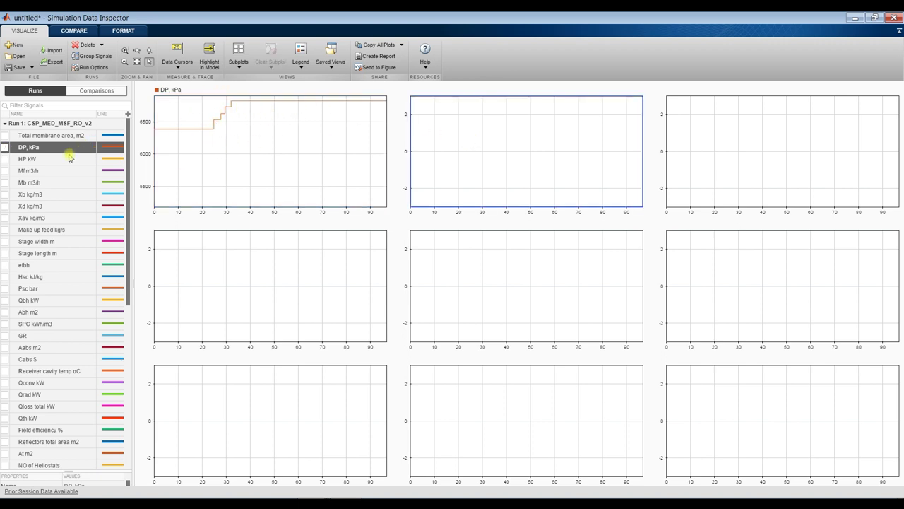
{"action": "left_click", "coordinate": [6, 159]}
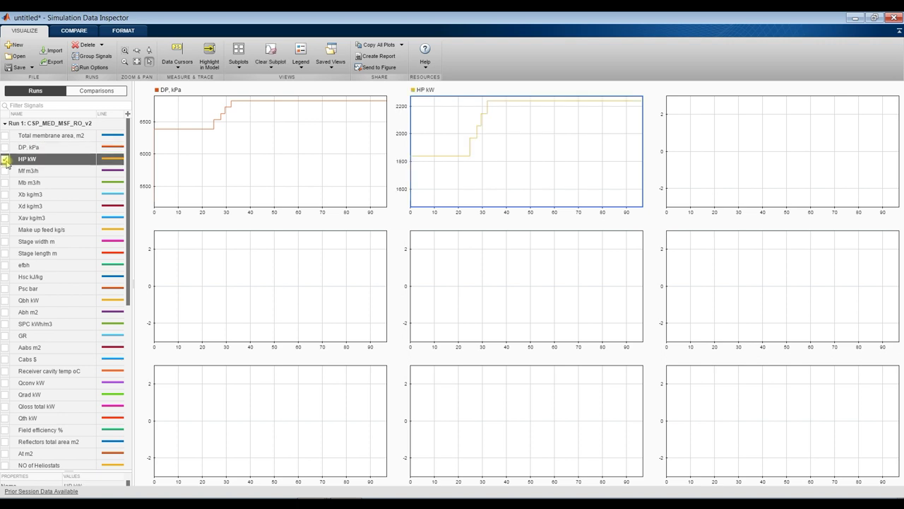
{"action": "left_click", "coordinate": [698, 126]}
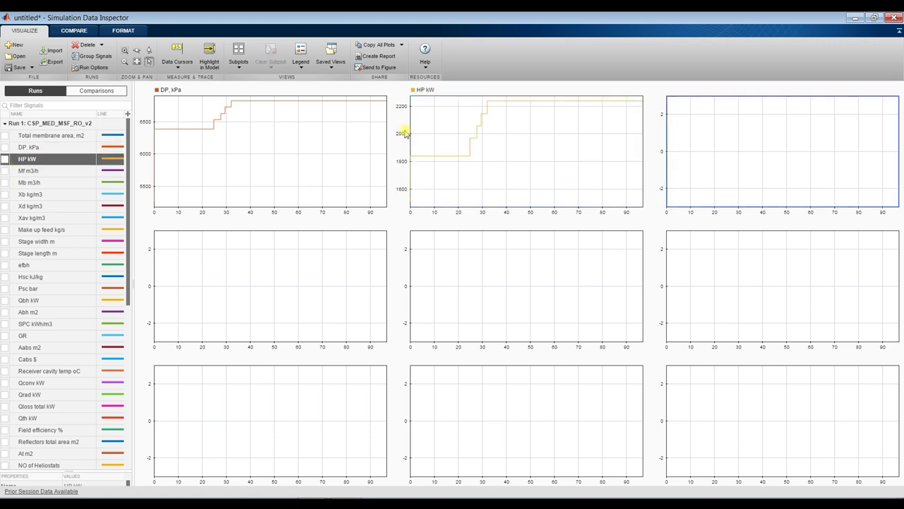
{"action": "left_click", "coordinate": [6, 171]}
{"action": "left_click", "coordinate": [5, 182]}
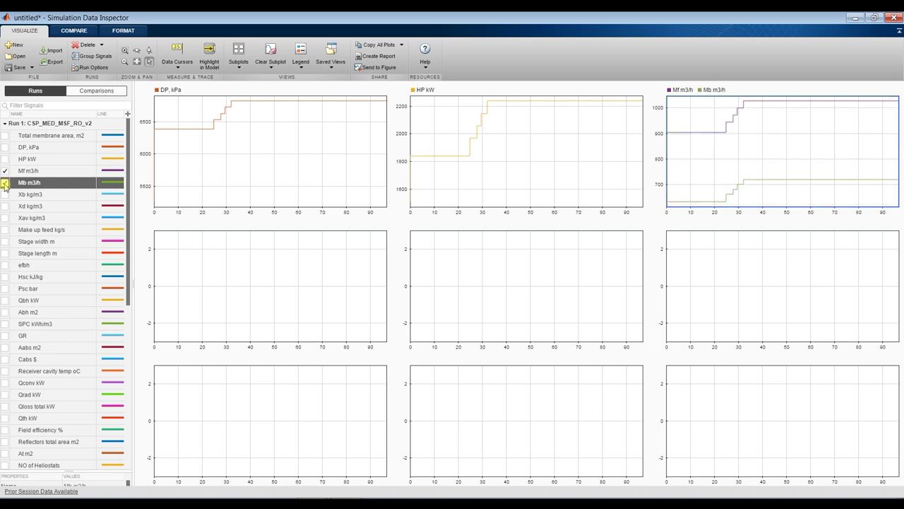
Fill the middle row of subplots with Xb kg/m3 and Xav kg/m3 together, GR, and SPC kWh/m3.
{"action": "left_click", "coordinate": [203, 272]}
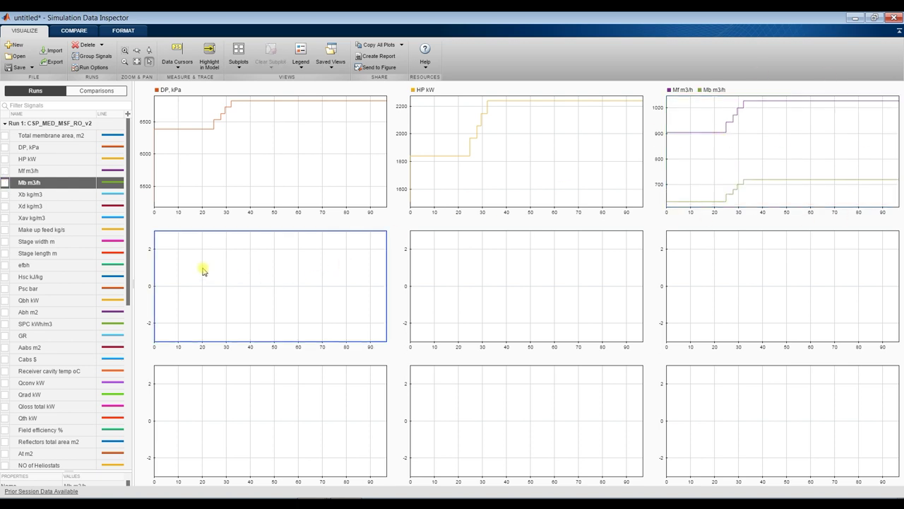
{"action": "left_click", "coordinate": [6, 194]}
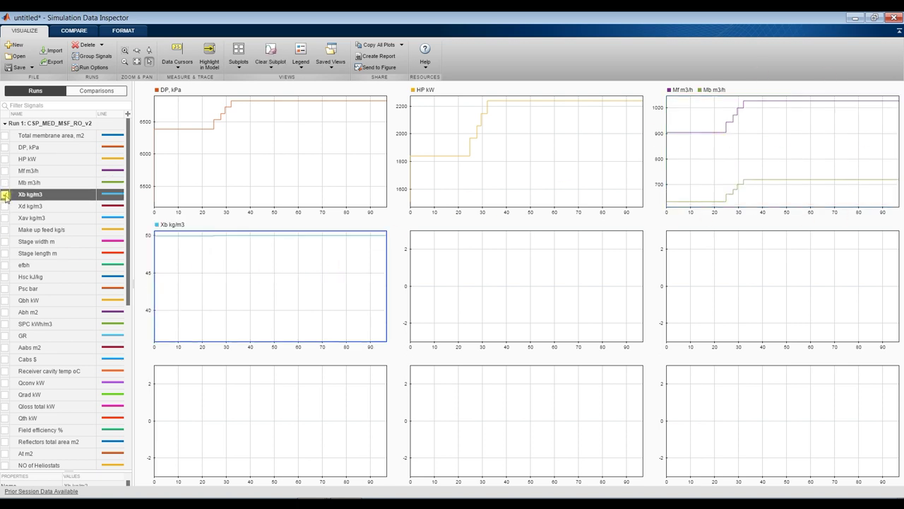
{"action": "left_click", "coordinate": [6, 218]}
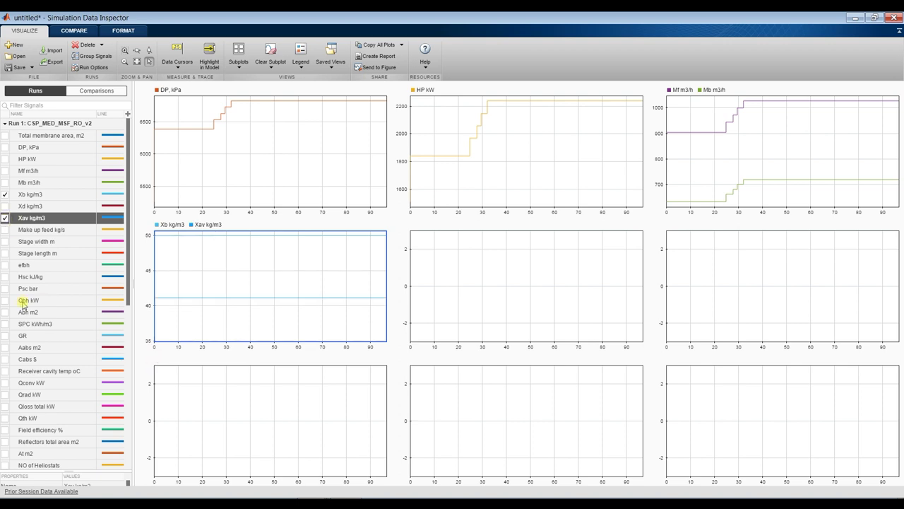
{"action": "left_click", "coordinate": [448, 248]}
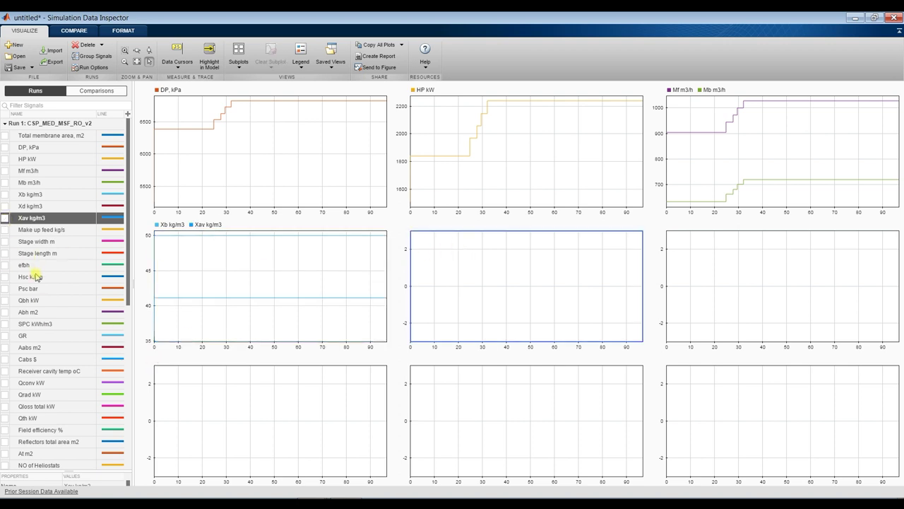
{"action": "scroll", "coordinate": [35, 277], "scroll_direction": "down", "scroll_amount": 2}
{"action": "left_click", "coordinate": [5, 263]}
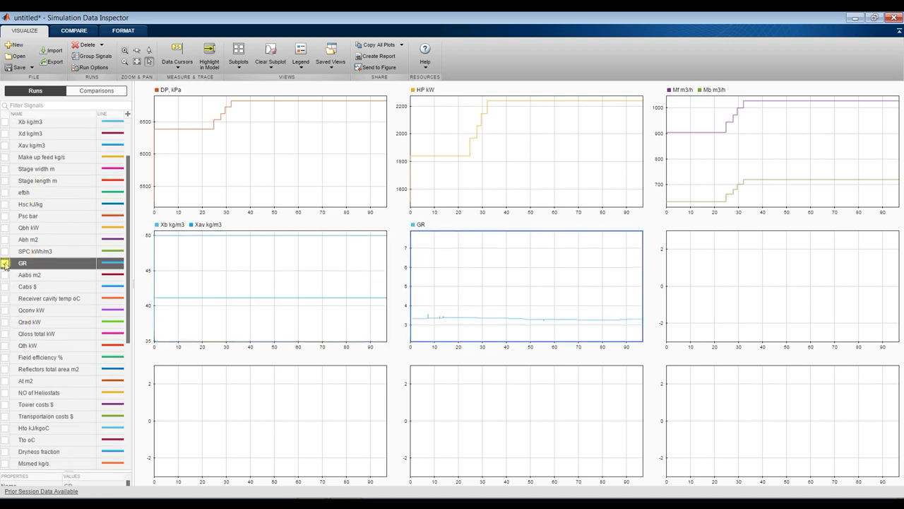
{"action": "left_click", "coordinate": [699, 275]}
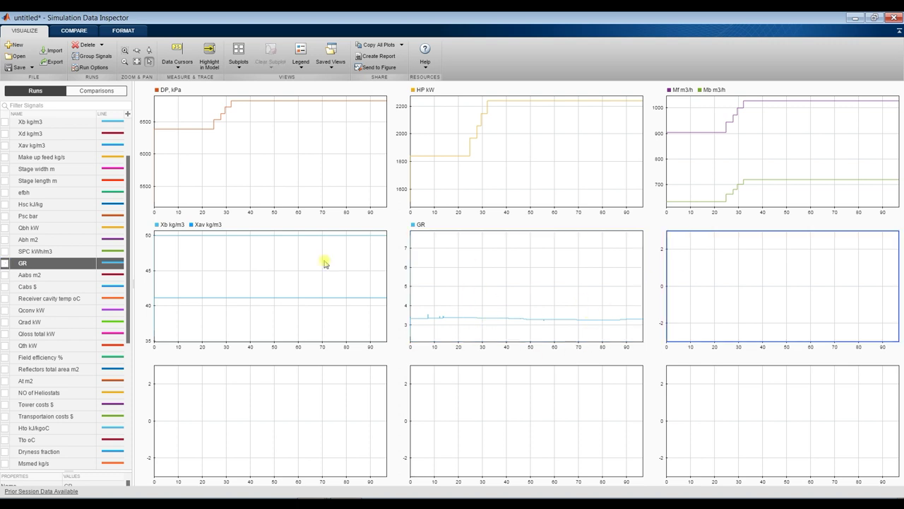
{"action": "left_click", "coordinate": [5, 251]}
Plot Abh m2 in the first subplot of the bottom row and Qbh kW in the second.
{"action": "left_click", "coordinate": [333, 420]}
{"action": "left_click", "coordinate": [5, 240]}
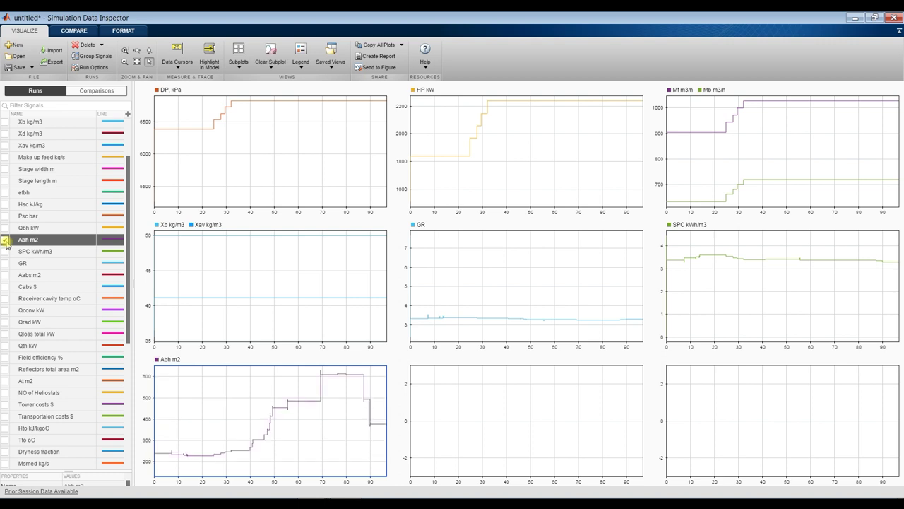
{"action": "left_click", "coordinate": [514, 397]}
{"action": "left_click", "coordinate": [5, 227]}
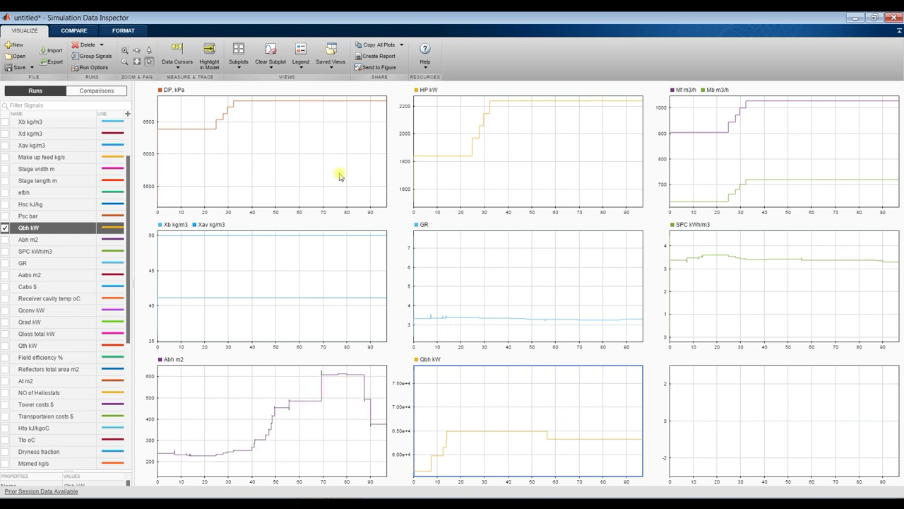
Expand the layout to a 4×4 subplot grid and plot SPC kWh/m3 and Aabs m2 in the first row's third and fourth subplots.
{"action": "left_click", "coordinate": [238, 55]}
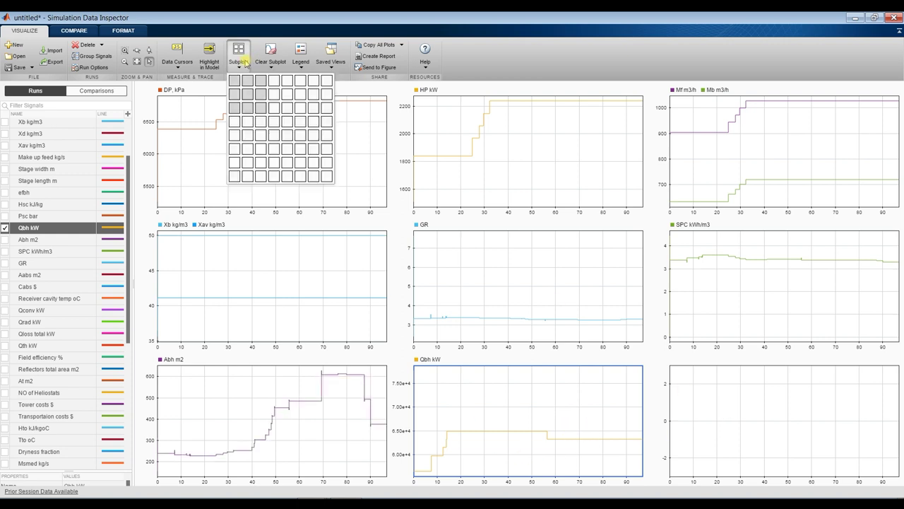
{"action": "left_click", "coordinate": [273, 123]}
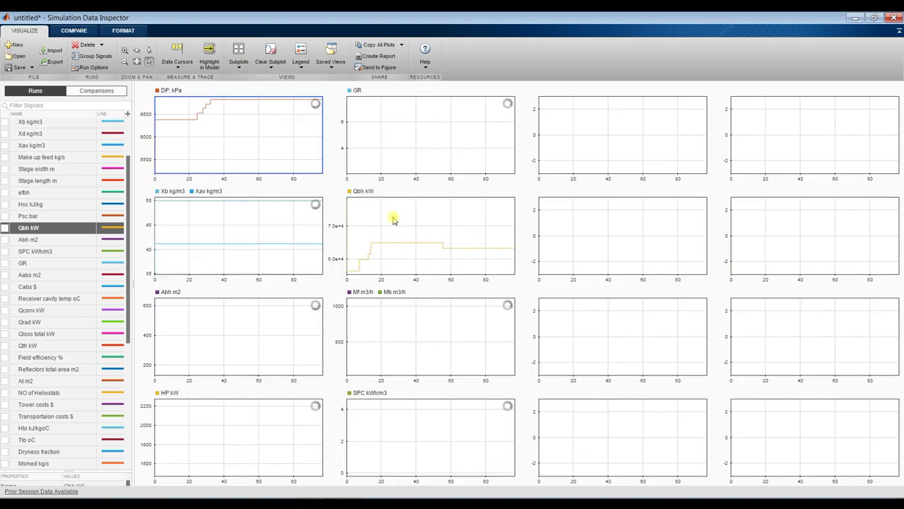
{"action": "left_click", "coordinate": [600, 130]}
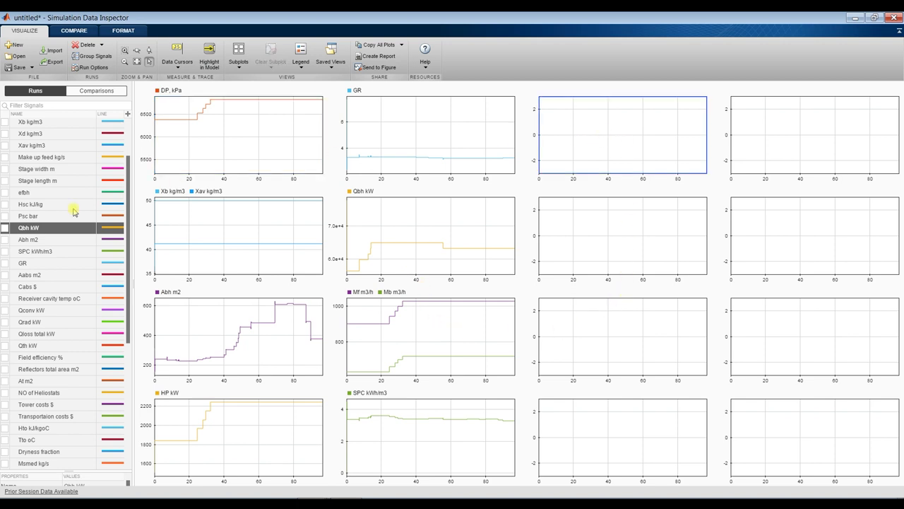
{"action": "left_click", "coordinate": [5, 251]}
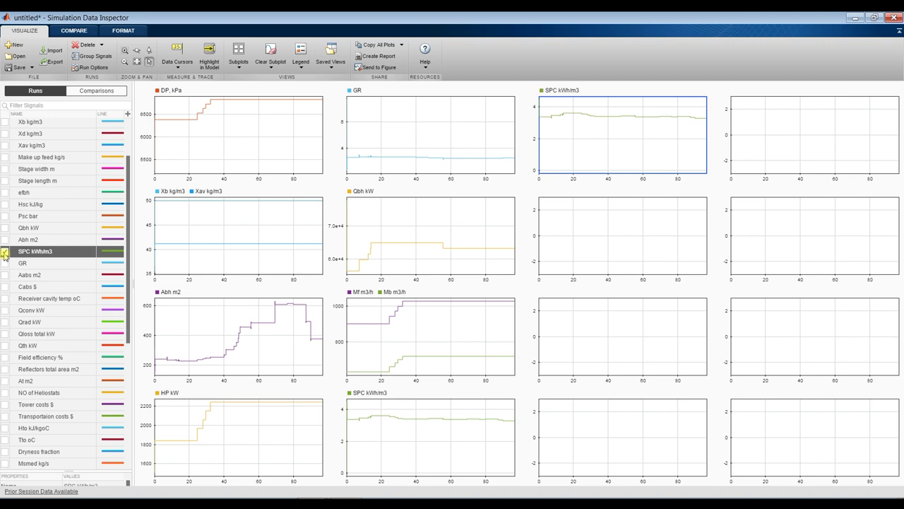
{"action": "left_click", "coordinate": [794, 135]}
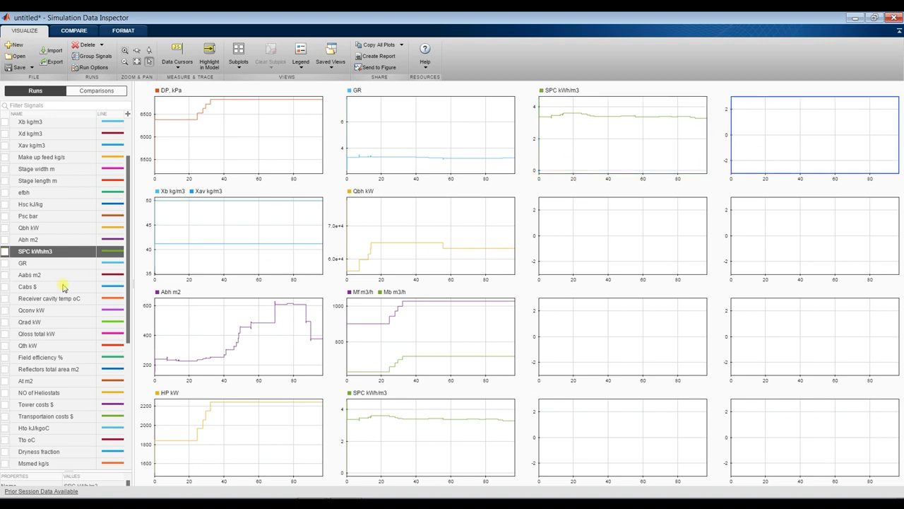
{"action": "left_click", "coordinate": [5, 276]}
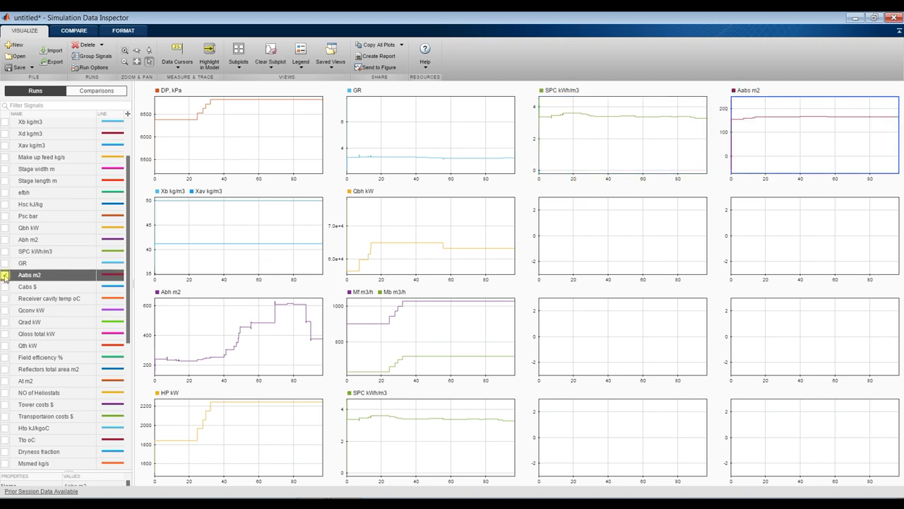
Plot Cabs $ in the second row's third subplot and Qconv kW in the fourth, in place of Receiver cavity temp oC.
{"action": "left_click", "coordinate": [653, 217]}
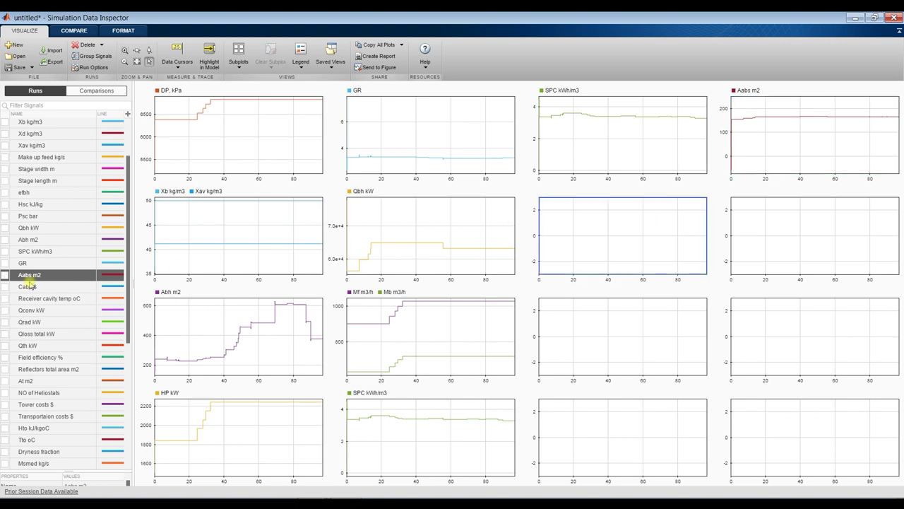
{"action": "left_click", "coordinate": [5, 287]}
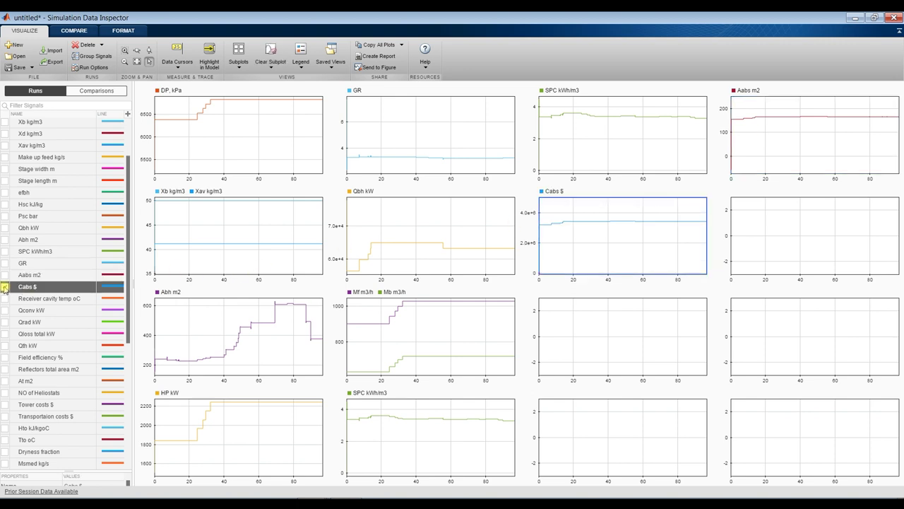
{"action": "left_click", "coordinate": [845, 240]}
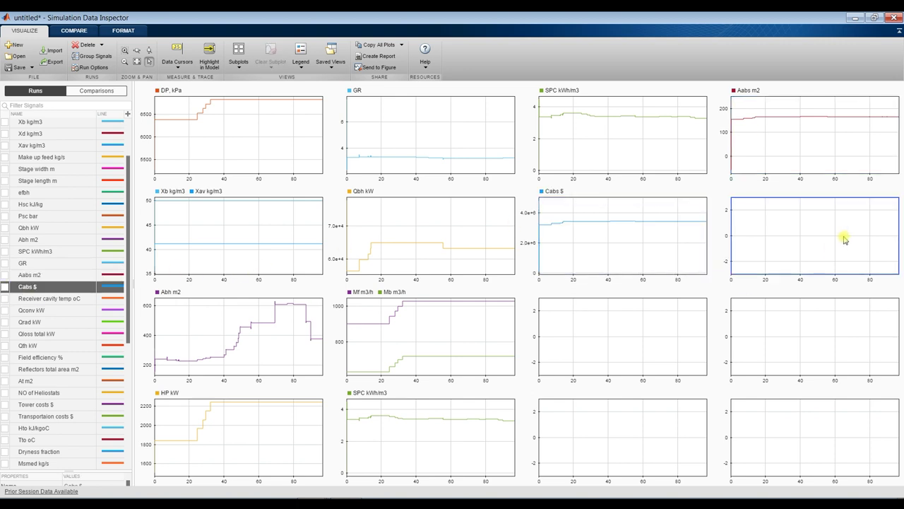
{"action": "left_click", "coordinate": [5, 299]}
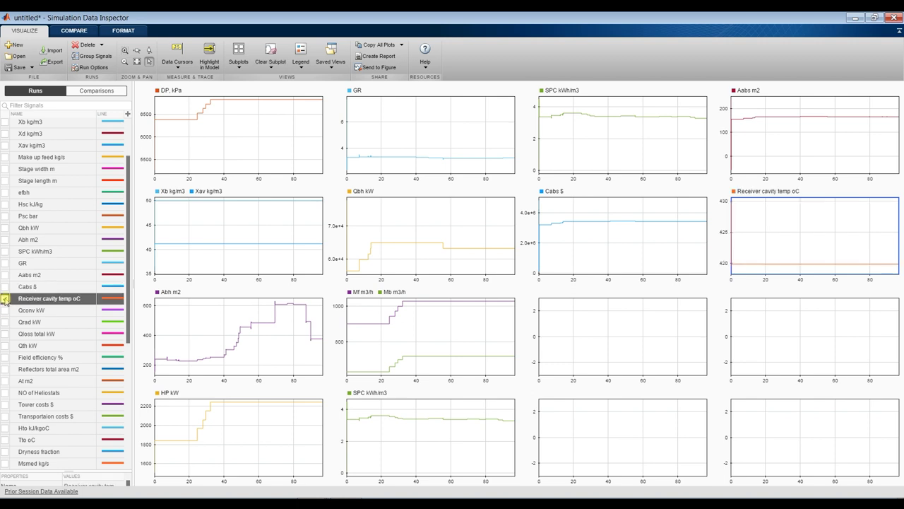
{"action": "left_click", "coordinate": [5, 311]}
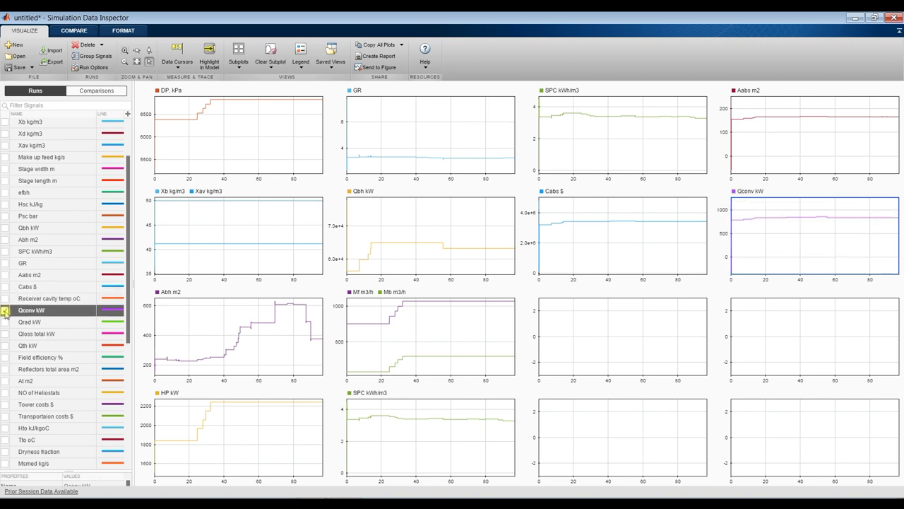
Add Qrad kW and Qloss total kW to the Qconv kW subplot, and plot Qth kW in the third row's third subplot.
{"action": "left_click", "coordinate": [5, 322]}
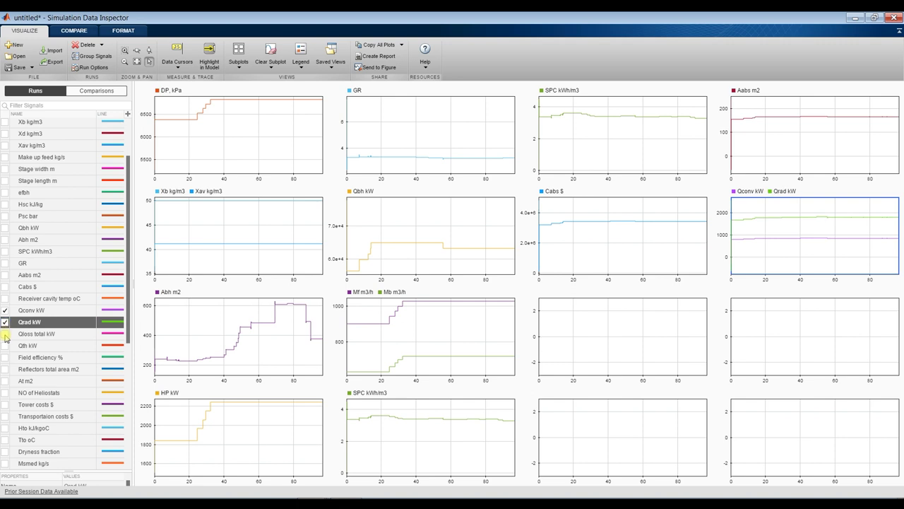
{"action": "left_click", "coordinate": [5, 335]}
{"action": "left_click", "coordinate": [619, 332]}
{"action": "left_click", "coordinate": [5, 346]}
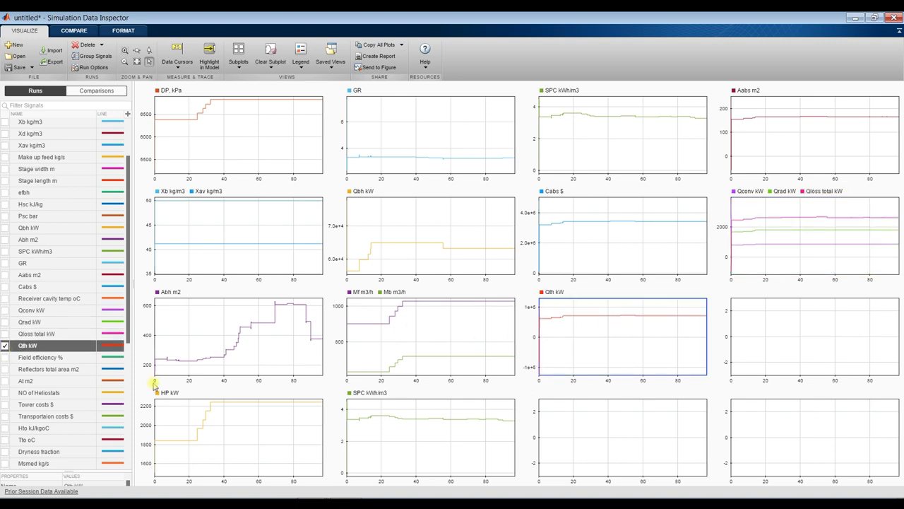
Plot Field efficiency % in the third row's fourth subplot and TWP $/m3 in the bottom row's third subplot.
{"action": "left_click", "coordinate": [820, 331]}
{"action": "left_click", "coordinate": [6, 358]}
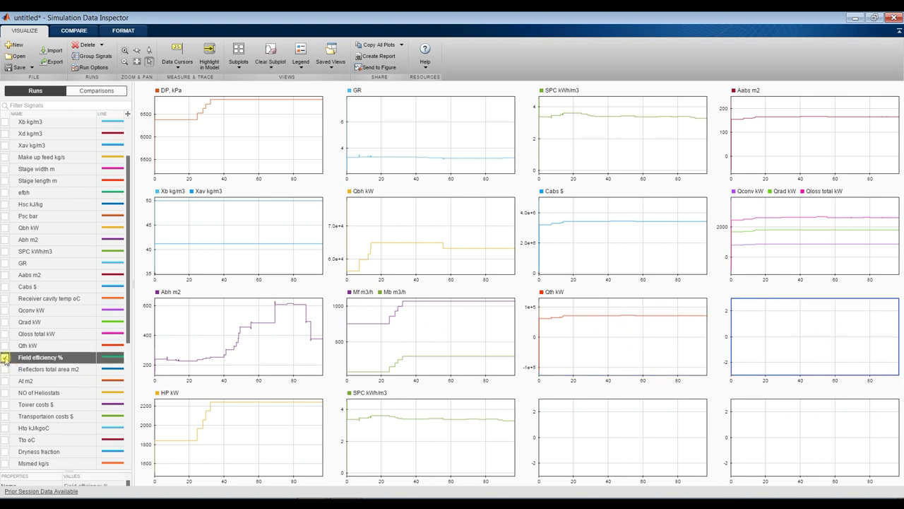
{"action": "left_click", "coordinate": [625, 430]}
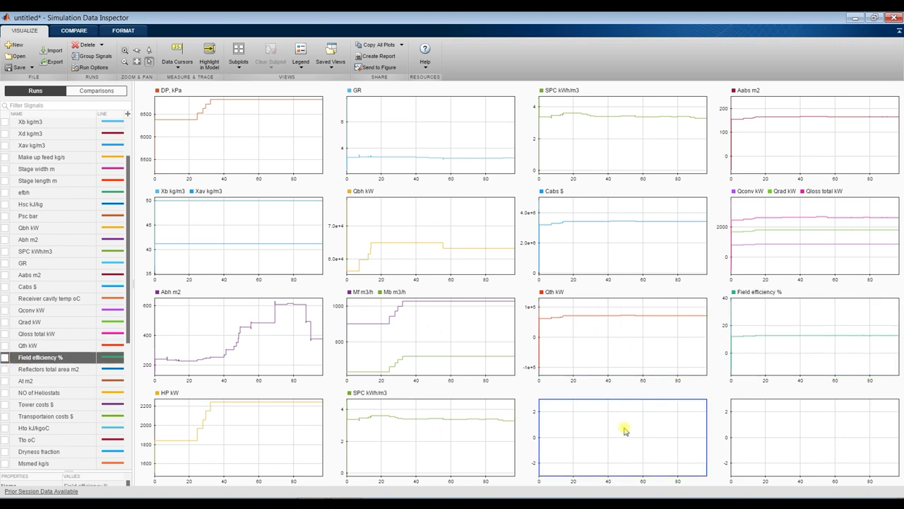
{"action": "scroll", "coordinate": [28, 396], "scroll_direction": "down", "scroll_amount": 7}
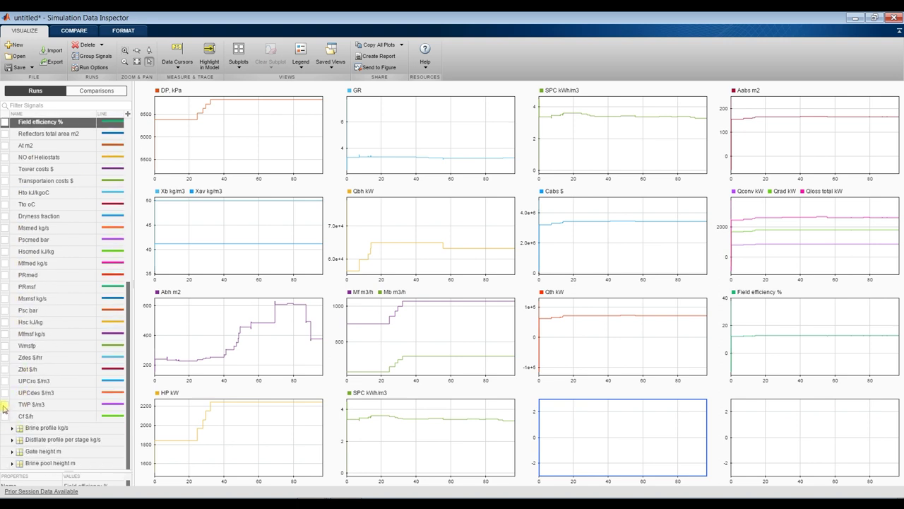
{"action": "left_click", "coordinate": [5, 404]}
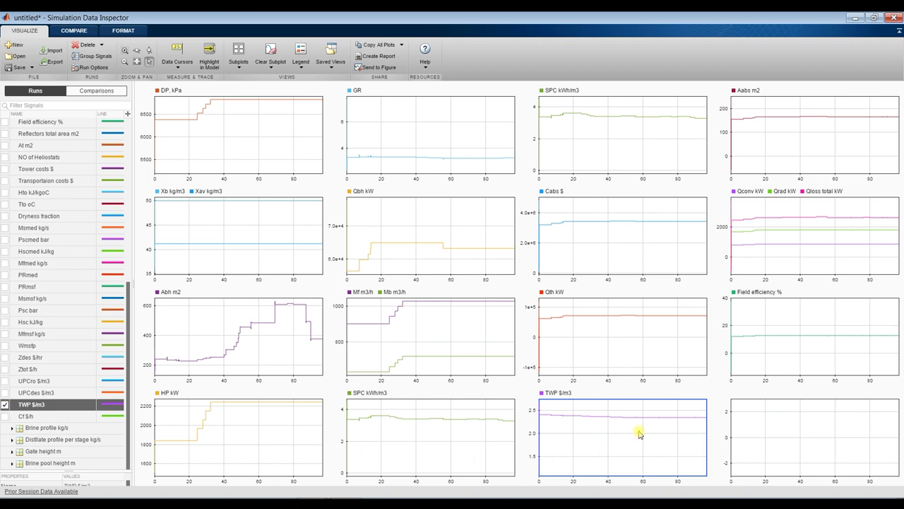
Plot UPCdes $/m3 and UPCro $/m3 together in the bottom row's fourth subplot.
{"action": "left_click", "coordinate": [805, 414]}
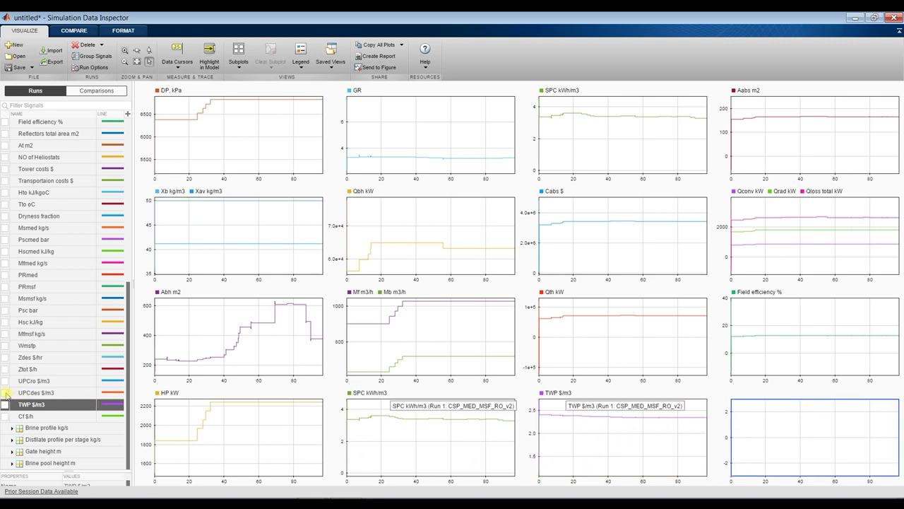
{"action": "left_click", "coordinate": [5, 393]}
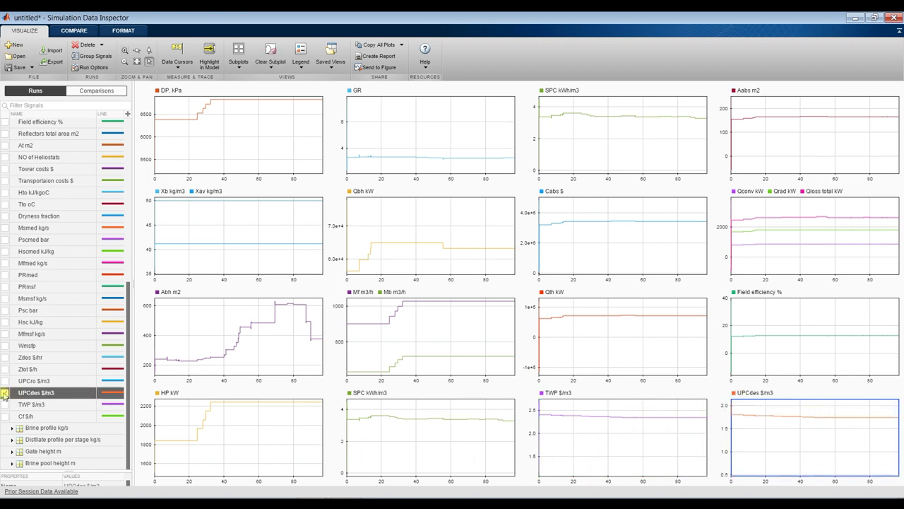
{"action": "left_click", "coordinate": [5, 381]}
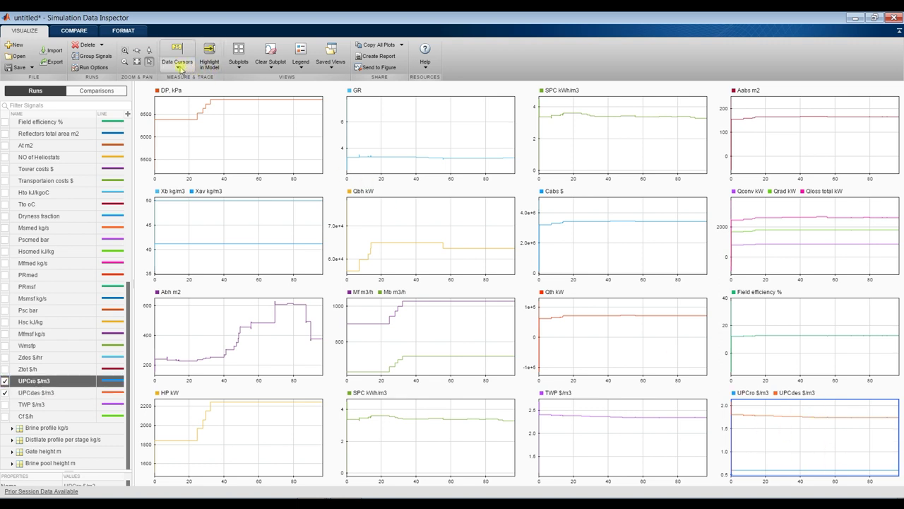
Compare the plotted signals with two data cursors placed at about 36.6 and 69.7 on the time axis, and hide the cursors.
{"action": "left_click", "coordinate": [180, 68]}
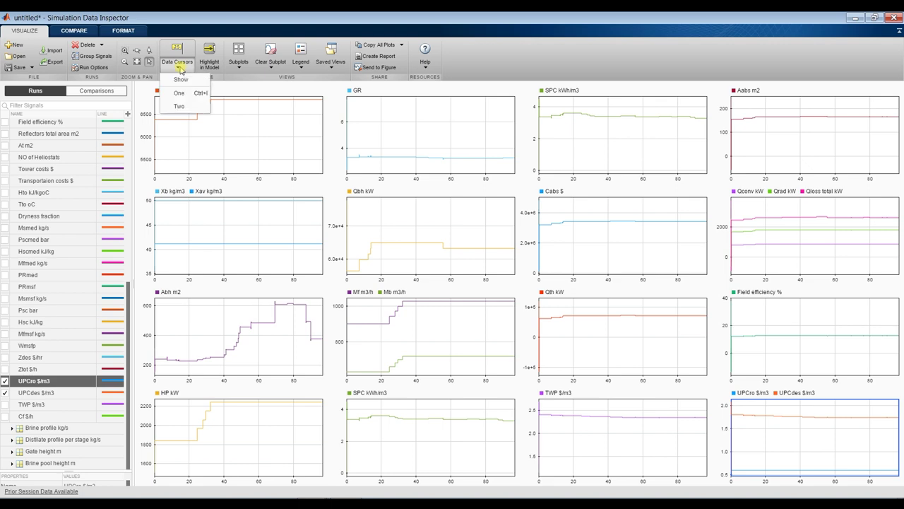
{"action": "left_click", "coordinate": [180, 108]}
{"action": "left_click_drag", "start_coordinate": [173, 146], "coordinate": [217, 148]}
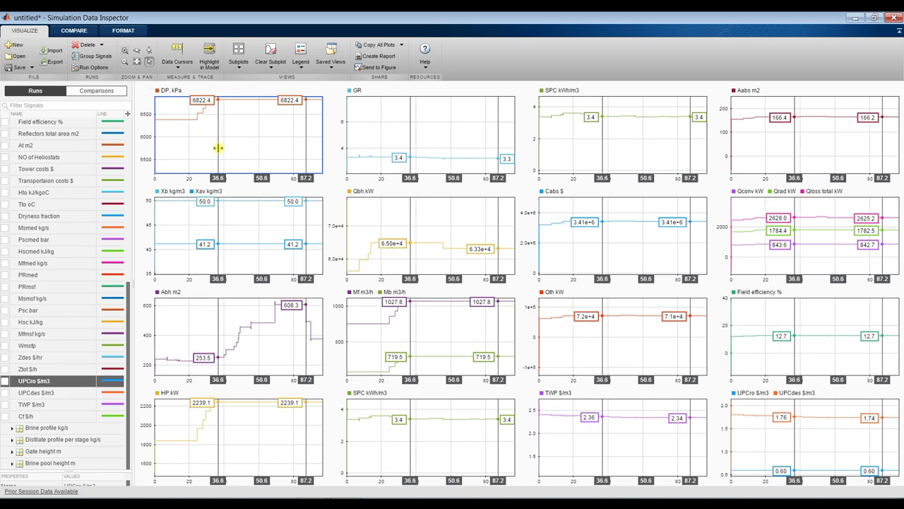
{"action": "left_click_drag", "start_coordinate": [305, 132], "coordinate": [275, 136]}
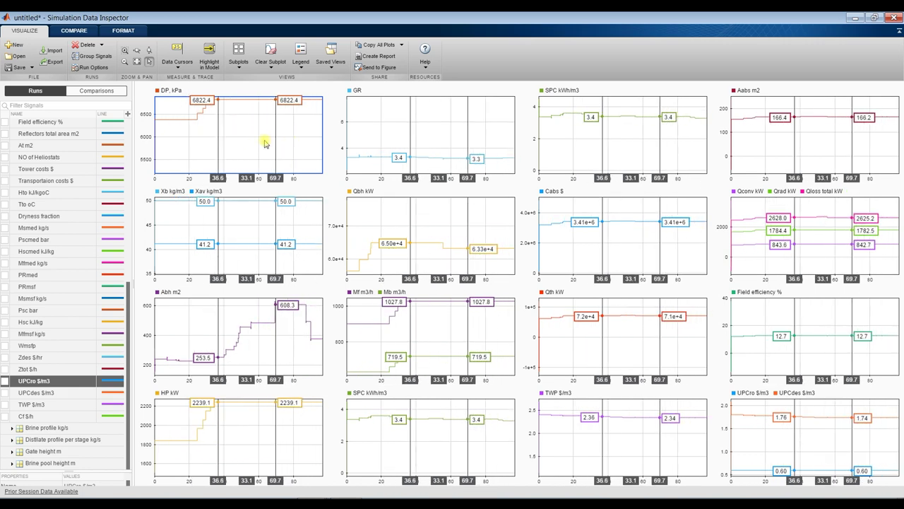
{"action": "left_click", "coordinate": [177, 63]}
{"action": "left_click", "coordinate": [172, 82]}
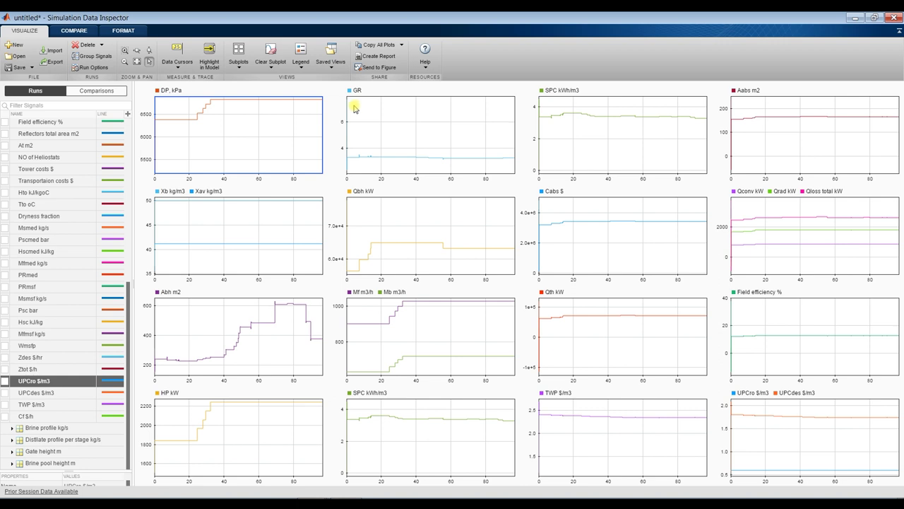
Delete all runs and signals from the Simulation Data Inspector.
{"action": "left_click", "coordinate": [101, 46]}
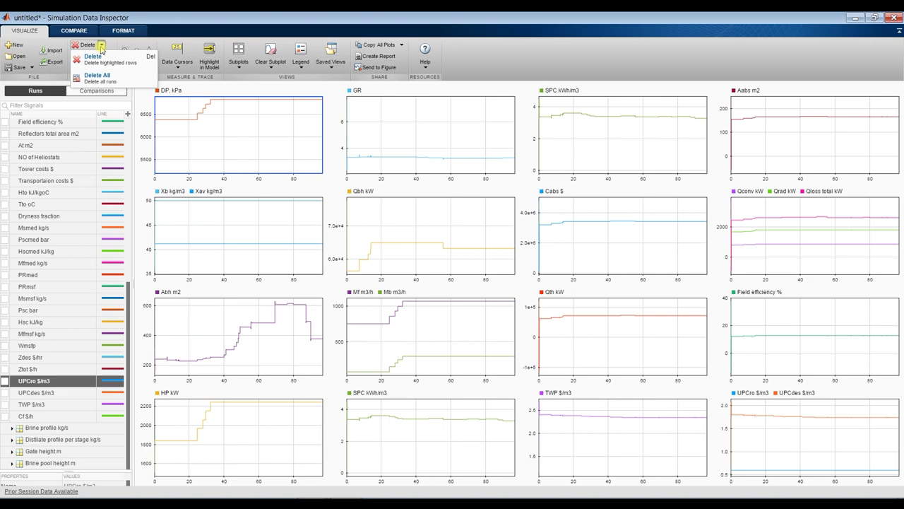
{"action": "left_click", "coordinate": [102, 79]}
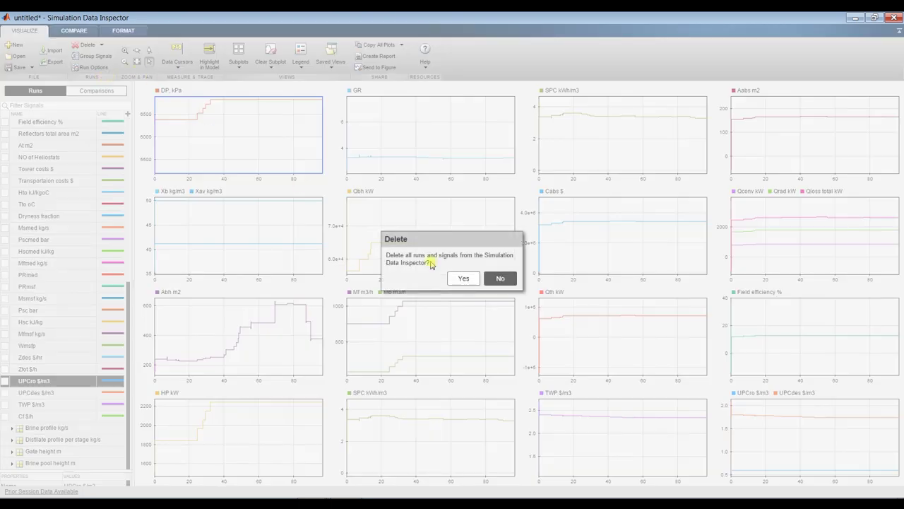
{"action": "left_click", "coordinate": [467, 279]}
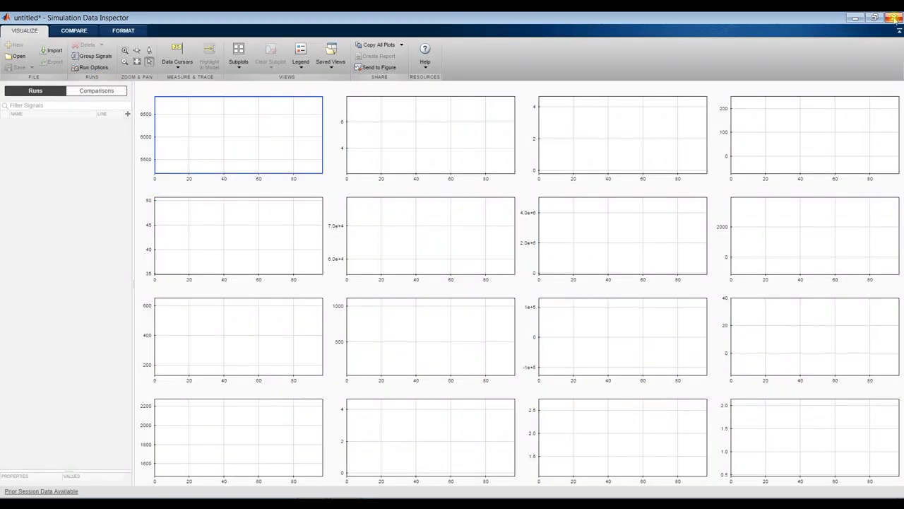
Reduce the subplot layout to a 3×3 grid and close the Simulation Data Inspector.
{"action": "left_click", "coordinate": [239, 55]}
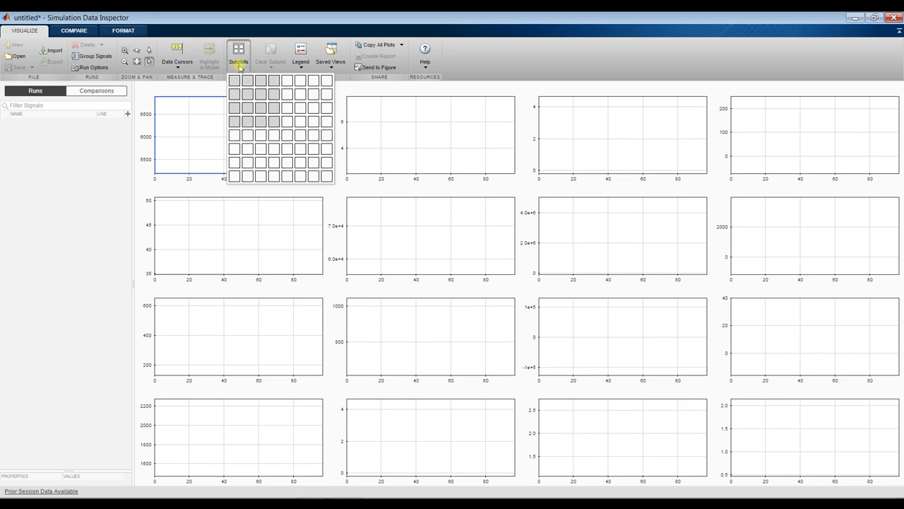
{"action": "left_click", "coordinate": [260, 109]}
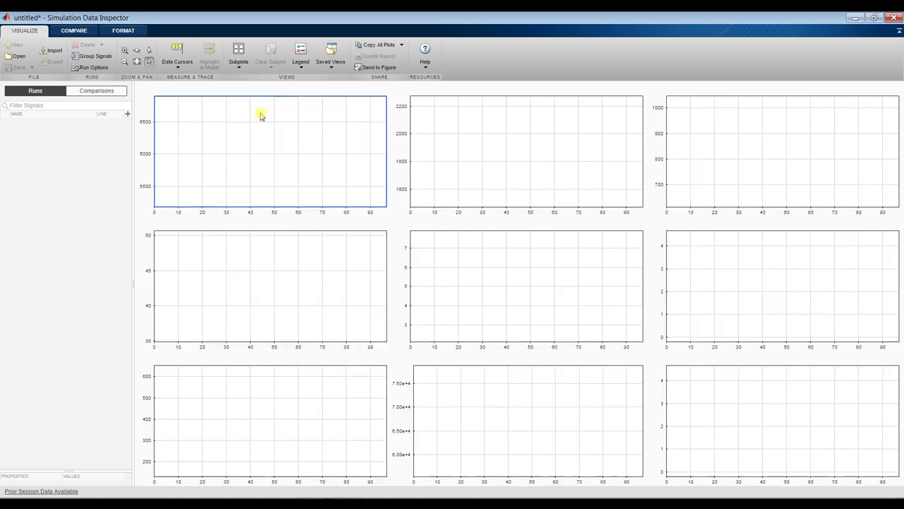
{"action": "left_click", "coordinate": [893, 19]}
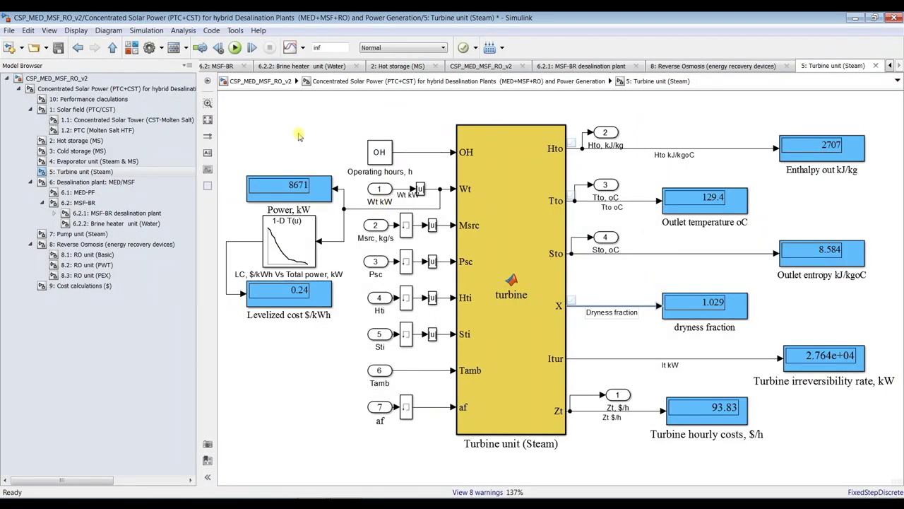
Examine the output displays of the performance calculations and the Concentrated Solar Tower (CST-Molten Salt) subsystem.
{"action": "left_click", "coordinate": [89, 89]}
{"action": "left_click", "coordinate": [87, 99]}
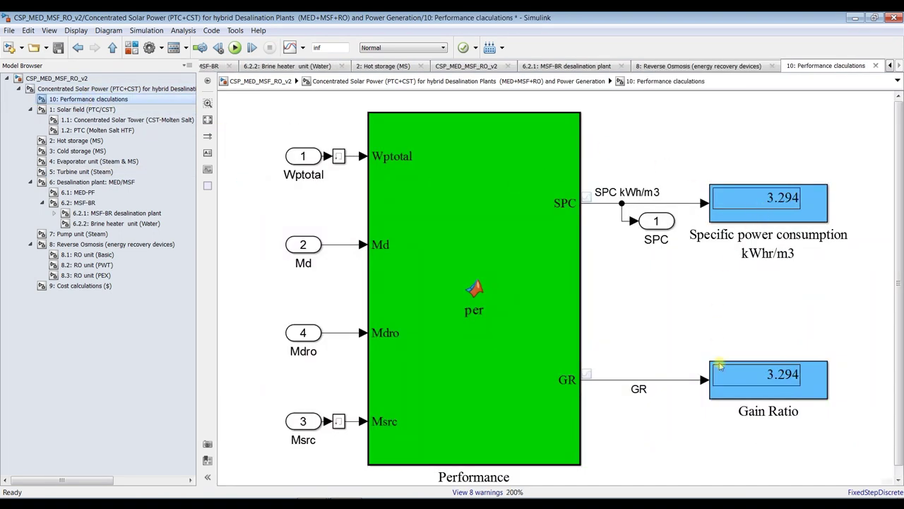
{"action": "left_click", "coordinate": [92, 109]}
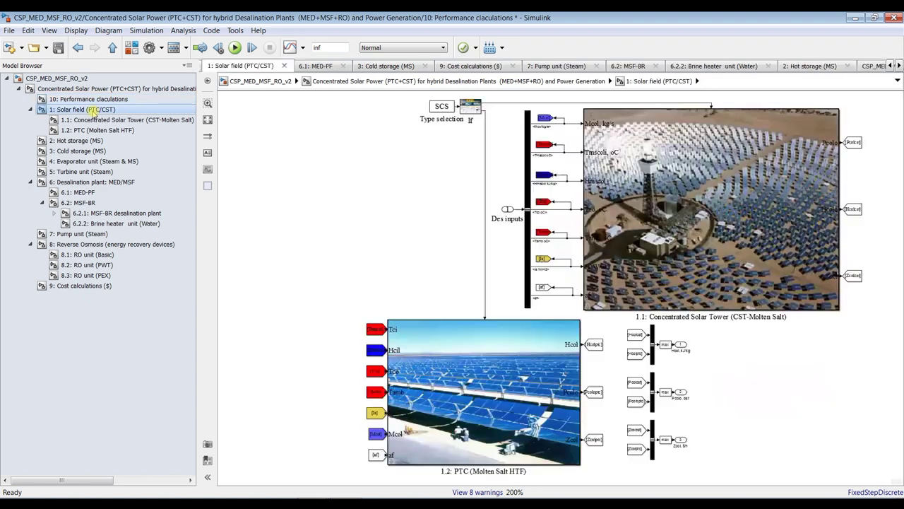
{"action": "left_click", "coordinate": [99, 120]}
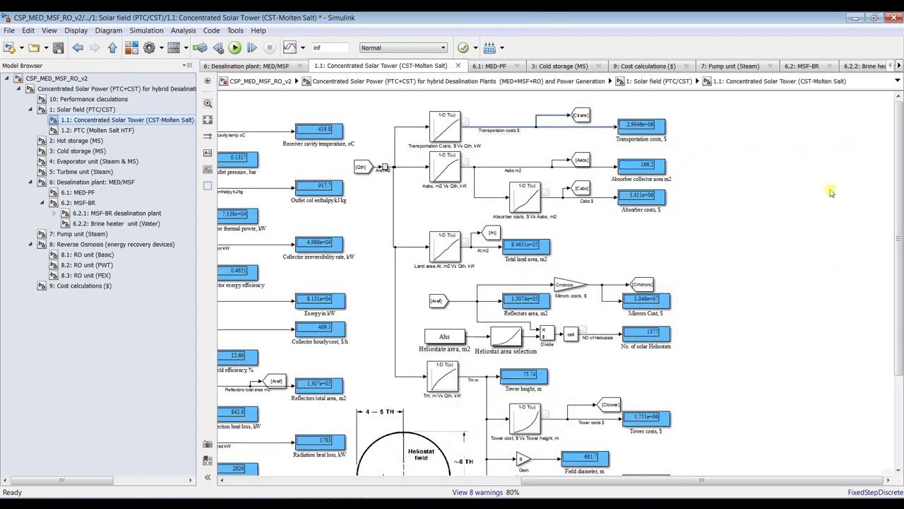
{"action": "scroll", "coordinate": [798, 268], "scroll_direction": "down", "scroll_amount": 4}
{"action": "left_click_drag", "start_coordinate": [658, 482], "coordinate": [395, 483]}
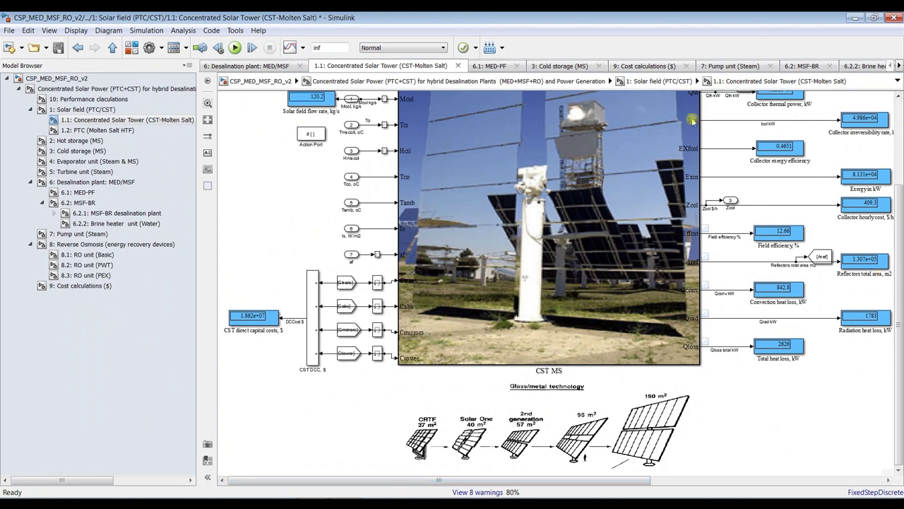
{"action": "scroll", "coordinate": [784, 157], "scroll_direction": "up", "scroll_amount": 3}
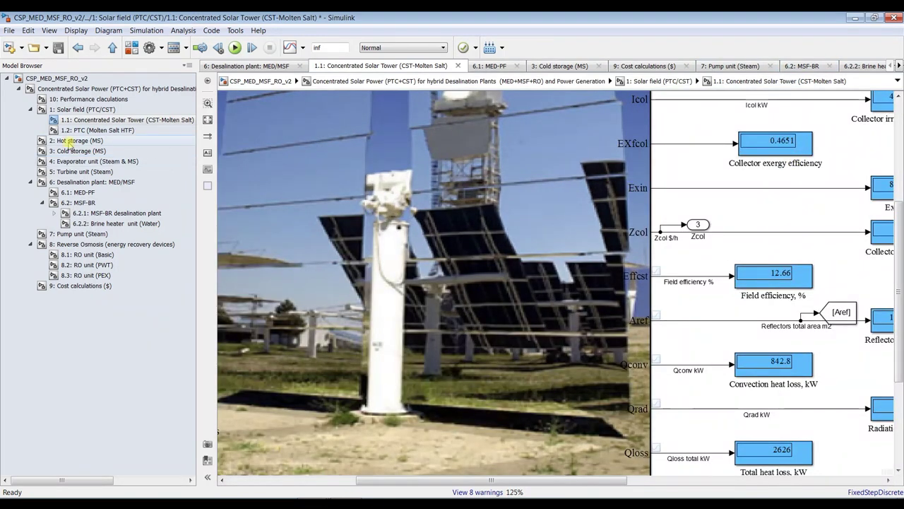
Return to the overall plant diagram and examine its performance, evaporator and reverse osmosis blocks.
{"action": "left_click", "coordinate": [69, 89]}
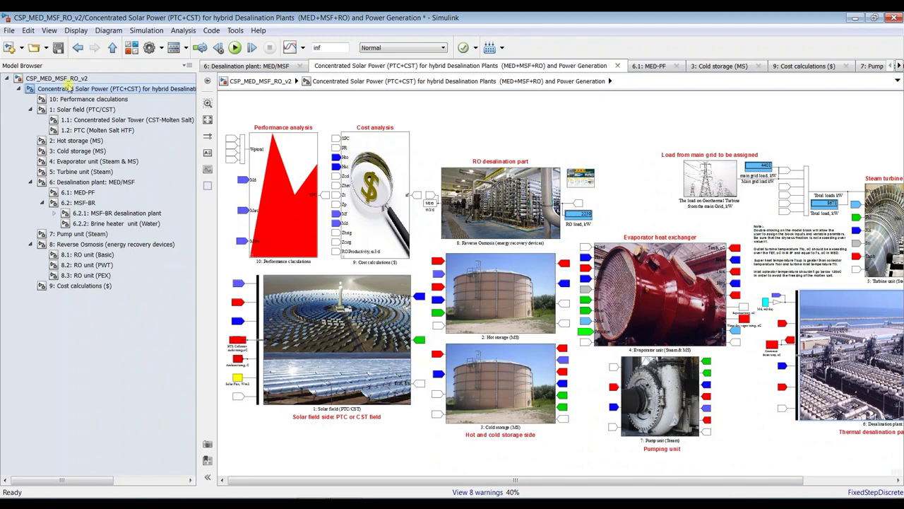
{"action": "left_click", "coordinate": [271, 241]}
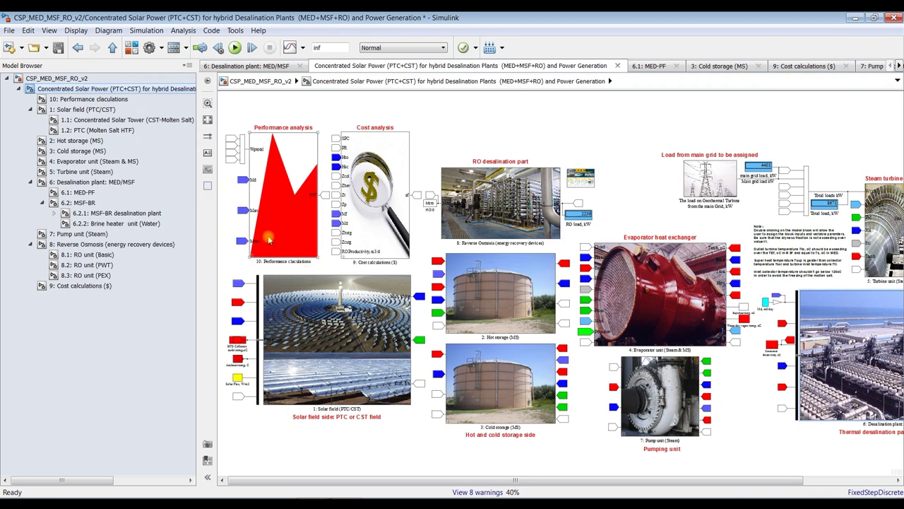
{"action": "left_click", "coordinate": [658, 344]}
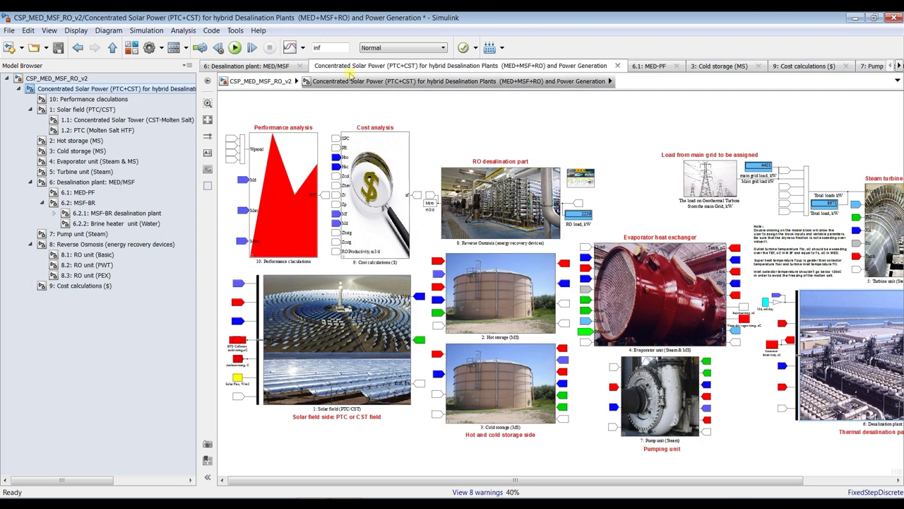
{"action": "left_click", "coordinate": [514, 192]}
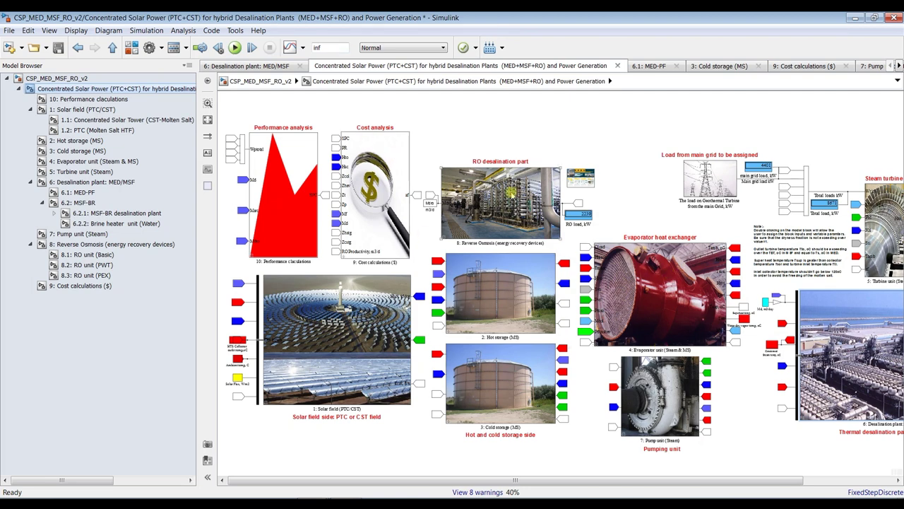
Try to keep the top-level plant block's parameters open beside the Turbine unit (Steam) subsystem.
{"action": "left_click", "coordinate": [78, 79]}
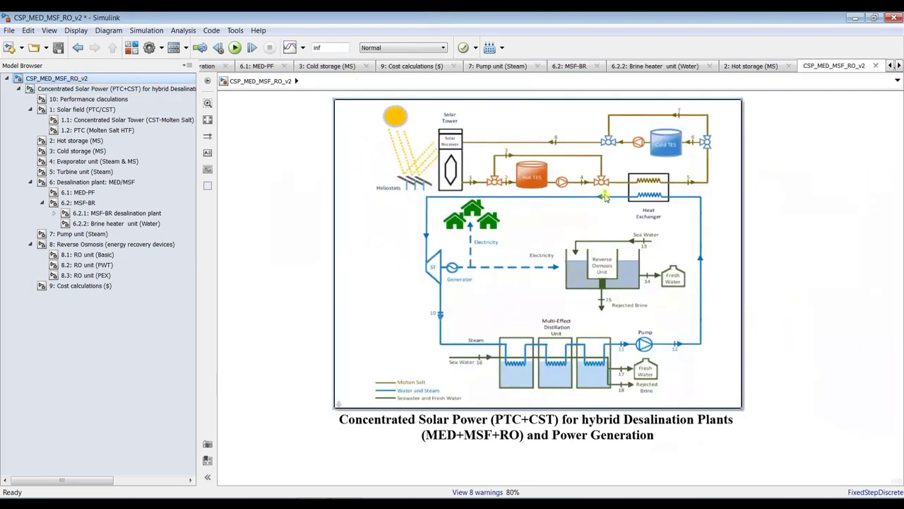
{"action": "double_click", "coordinate": [460, 153]}
{"action": "left_click_drag", "start_coordinate": [279, 154], "coordinate": [397, 105]}
{"action": "left_click", "coordinate": [77, 172]}
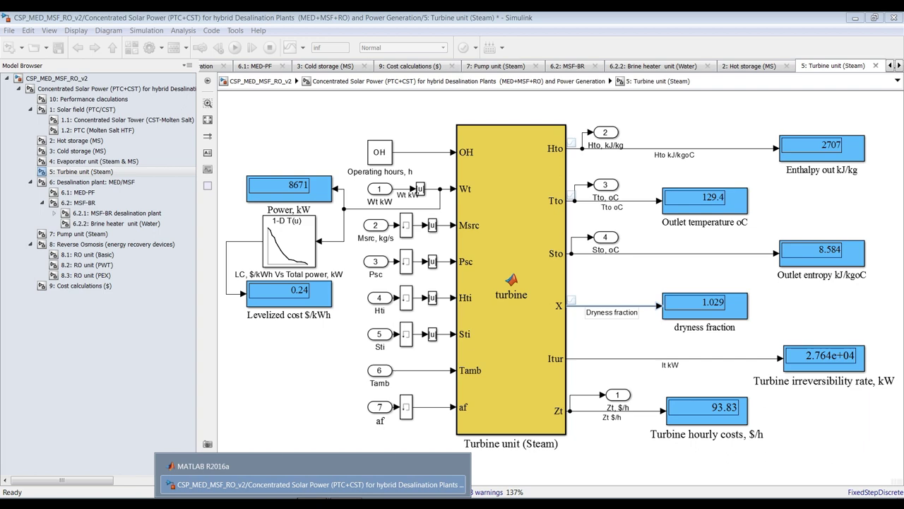
Set the thermal desalination plants productivity to 7400 m3/d in the top-level plant block's parameters, and bring up the Turbine unit (Steam) subsystem.
{"action": "left_click", "coordinate": [67, 78]}
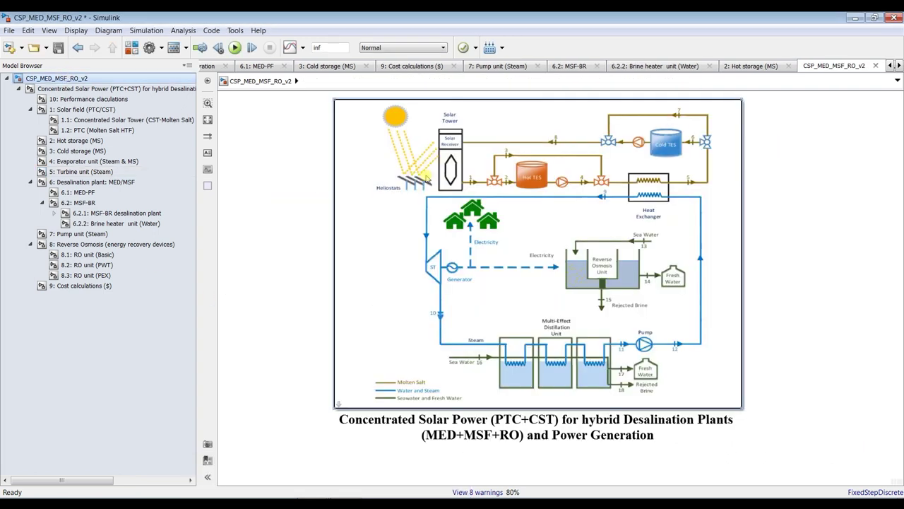
{"action": "double_click", "coordinate": [381, 191]}
{"action": "double_click", "coordinate": [168, 357]}
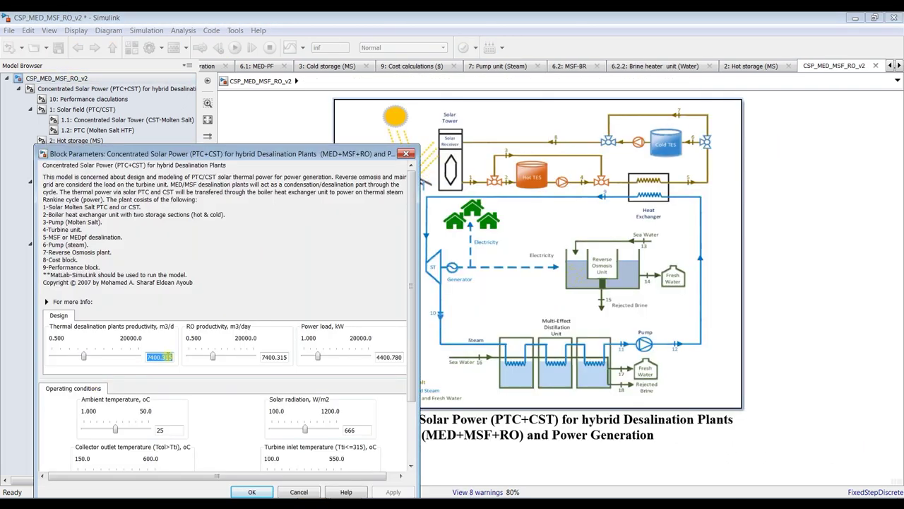
{"action": "key", "text": "End"}
{"action": "key", "text": "BackSpace"}
{"action": "key", "text": "BackSpace"}
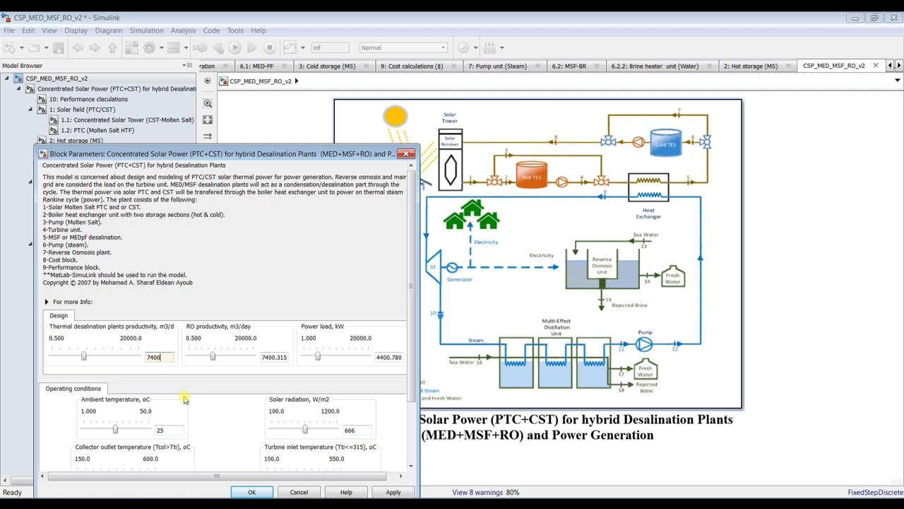
{"action": "left_click_drag", "start_coordinate": [276, 155], "coordinate": [459, 89]}
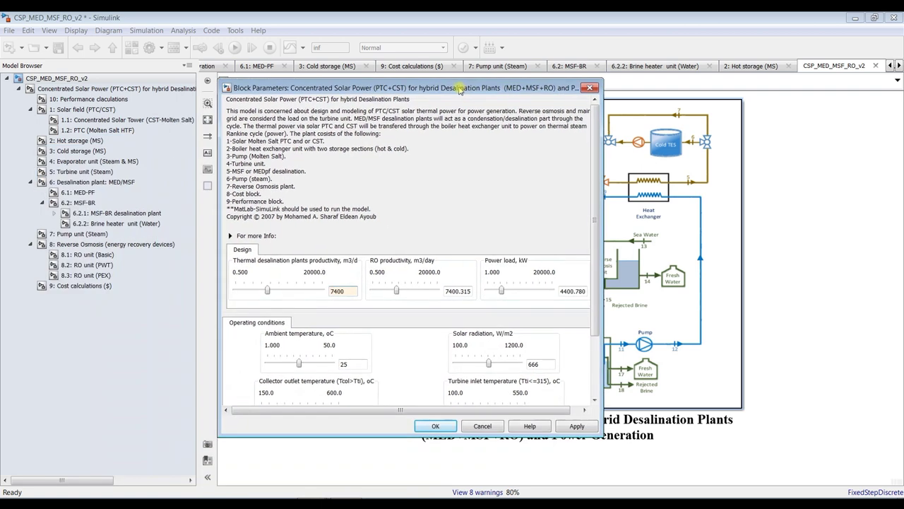
{"action": "key", "text": "Return"}
{"action": "left_click", "coordinate": [141, 172]}
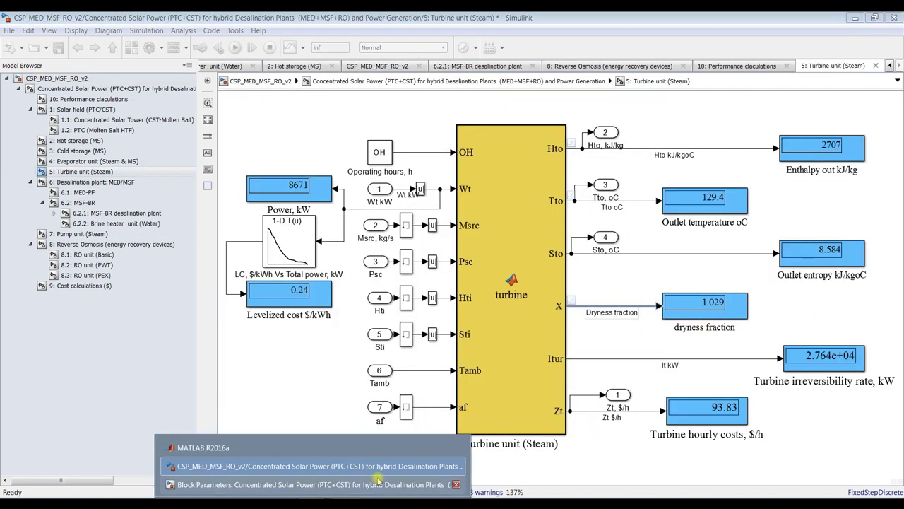
Apply the 7400 m3/d thermal productivity in the top-level plant block's parameters and run the simulation.
{"action": "left_click", "coordinate": [367, 483]}
{"action": "left_click_drag", "start_coordinate": [329, 74], "coordinate": [226, 47]}
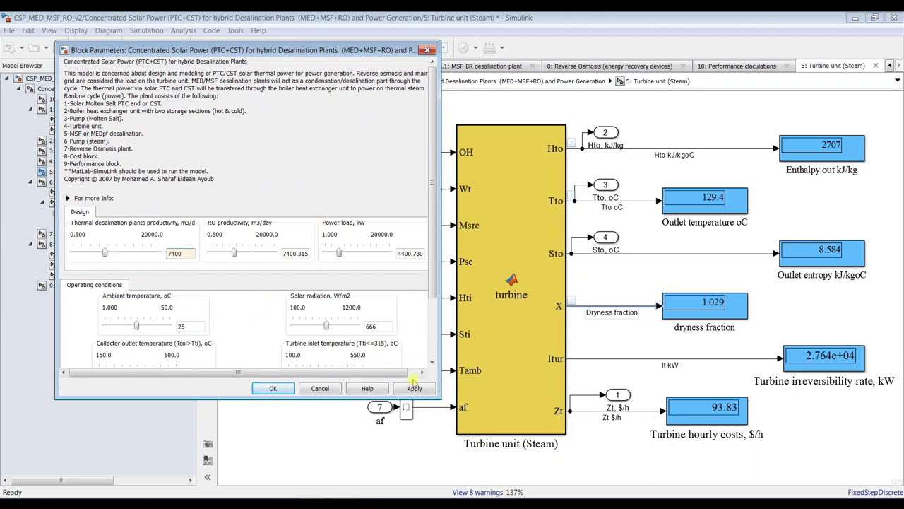
{"action": "left_click", "coordinate": [397, 389]}
{"action": "left_click", "coordinate": [357, 14]}
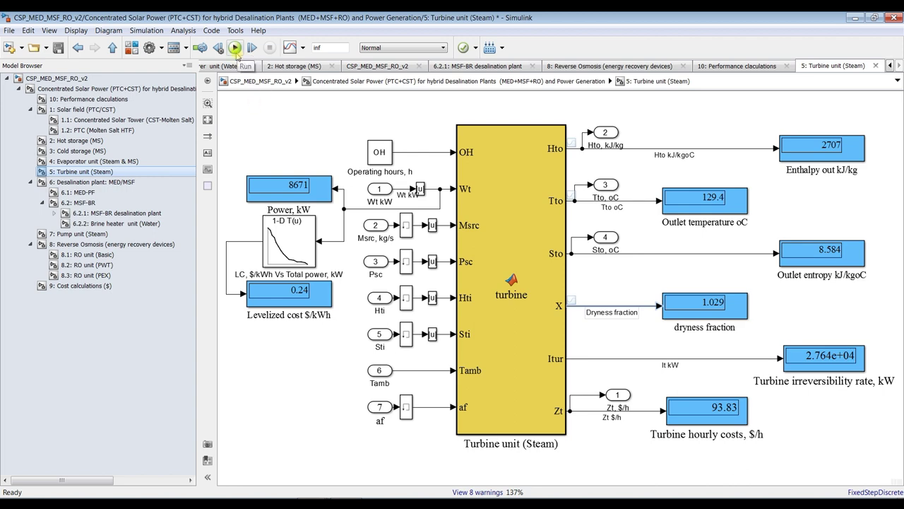
{"action": "left_click", "coordinate": [235, 47]}
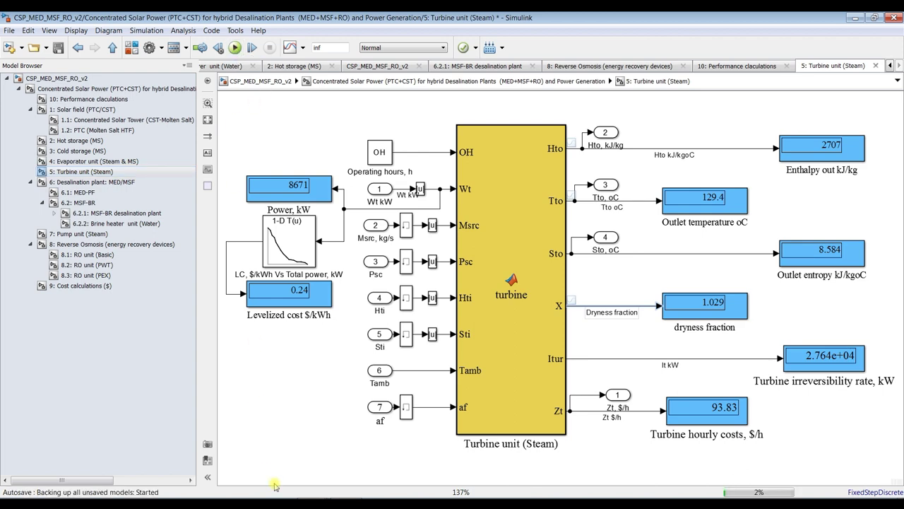
Raise the power load to 5400.730 kW in the top-level plant block's parameters during the simulation.
{"action": "left_click", "coordinate": [314, 484]}
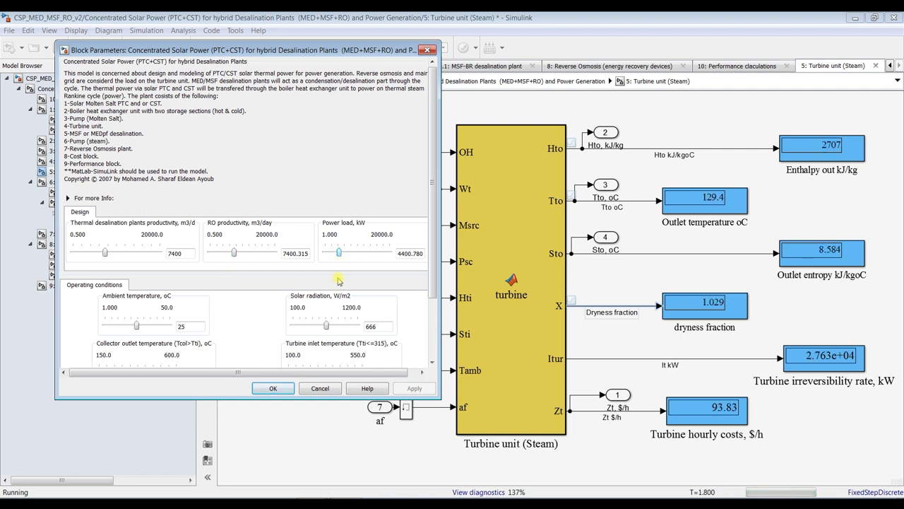
{"action": "key", "text": "Right"}
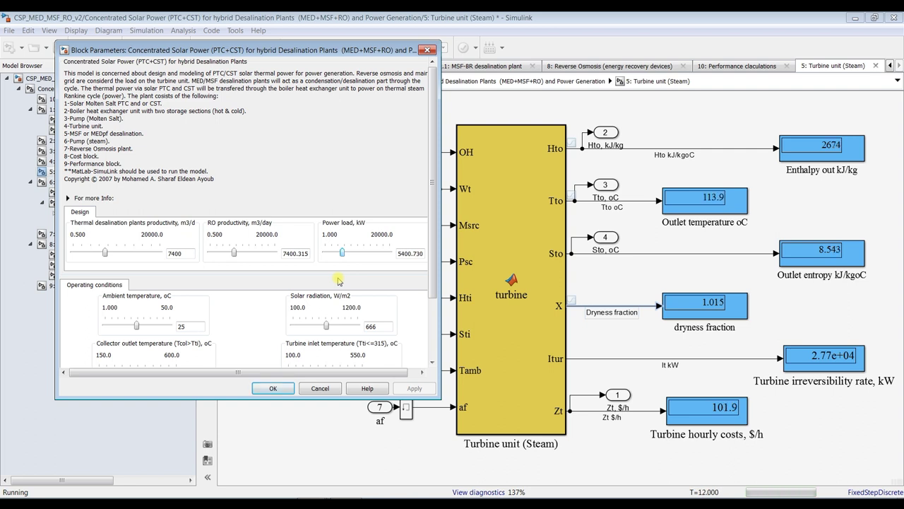
{"action": "key", "text": "Escape"}
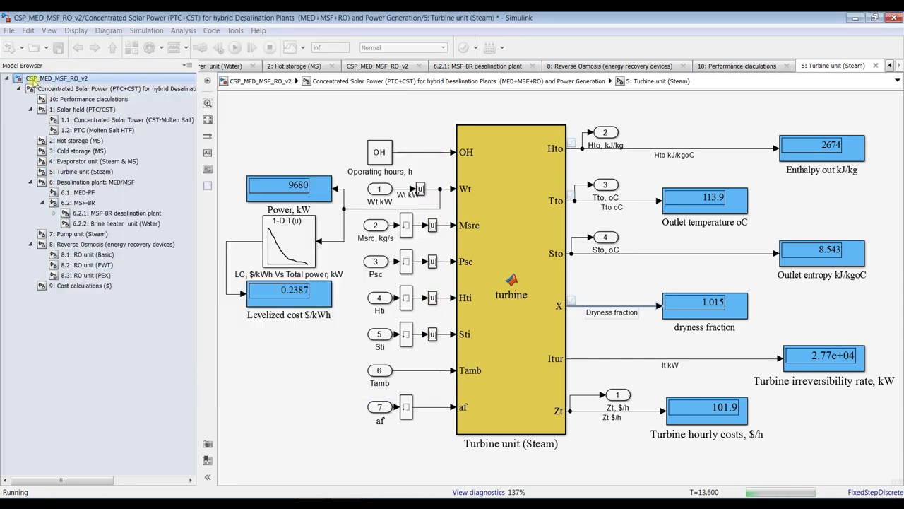
Switch the MED/MSF desalination plant block in the overall plant diagram to Multi Effect Distillation Parallel Feed (MED-PF).
{"action": "key", "text": "Escape"}
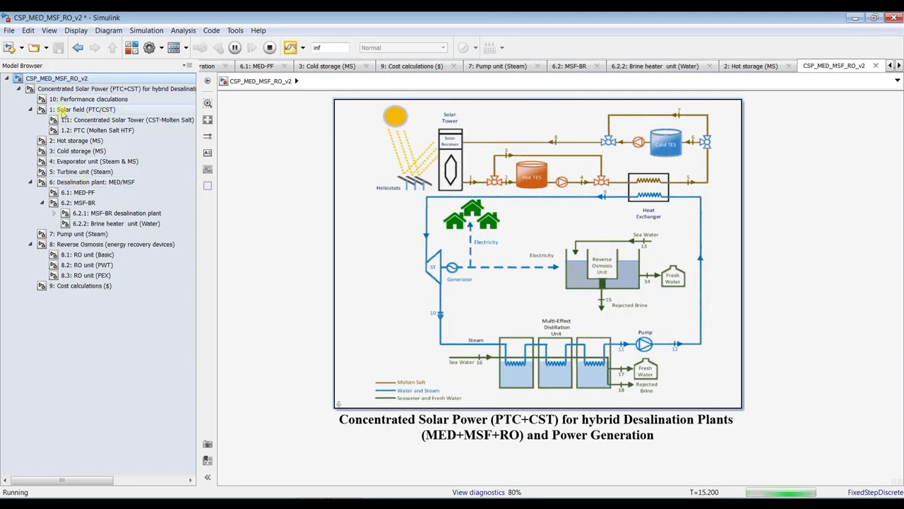
{"action": "left_click", "coordinate": [99, 181]}
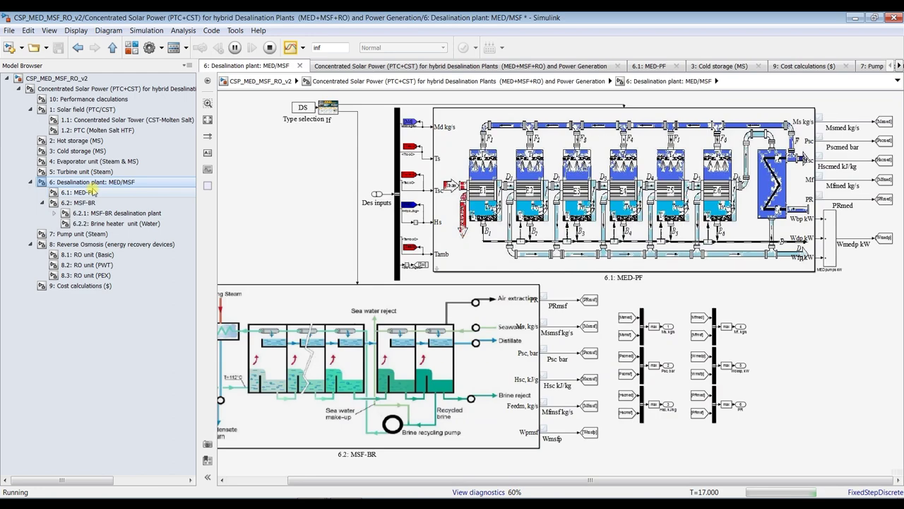
{"action": "left_click", "coordinate": [76, 90]}
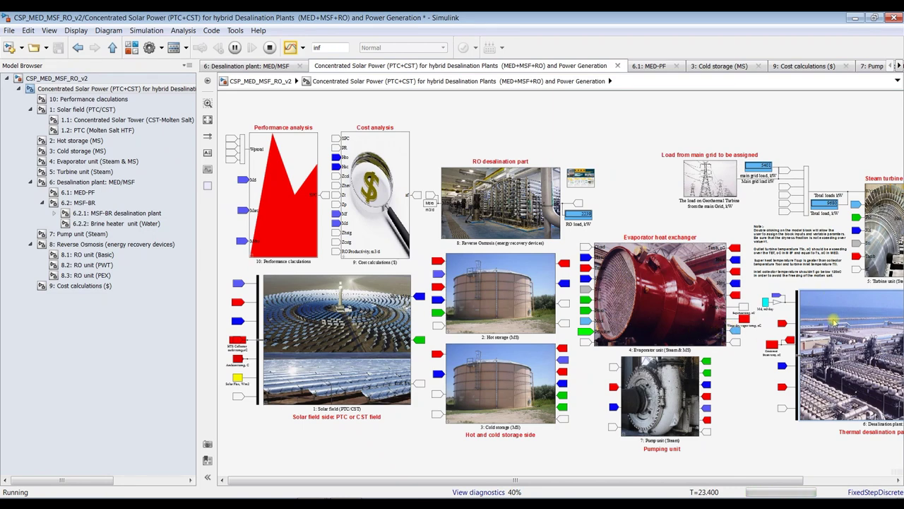
{"action": "left_click_drag", "start_coordinate": [747, 482], "coordinate": [820, 483]}
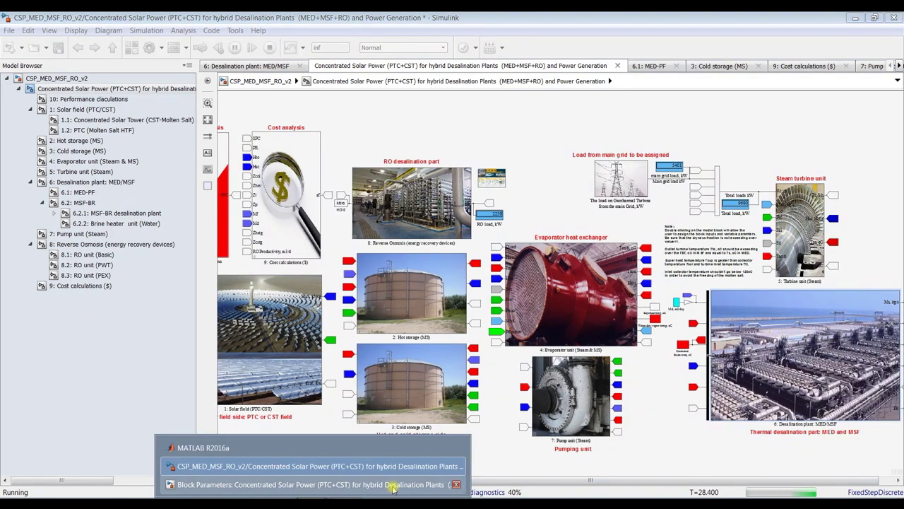
{"action": "left_click", "coordinate": [394, 486]}
{"action": "left_click", "coordinate": [760, 341]}
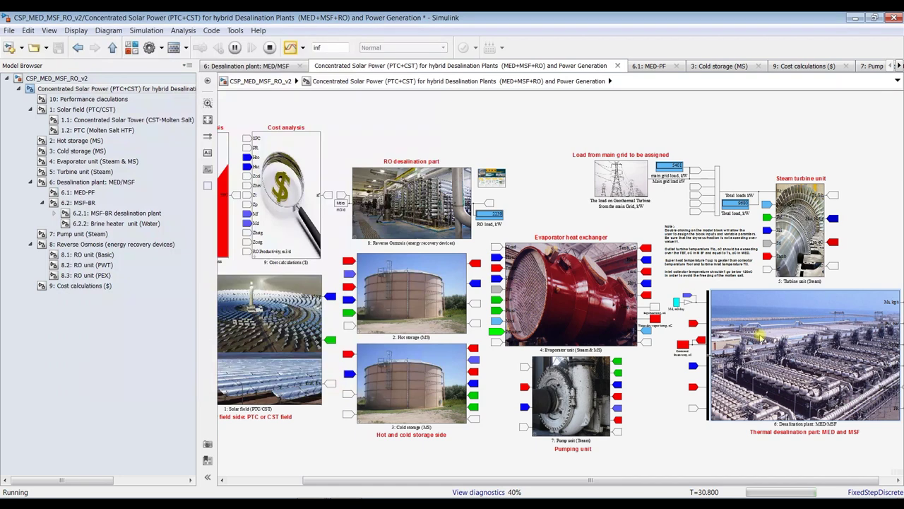
{"action": "double_click", "coordinate": [759, 337]}
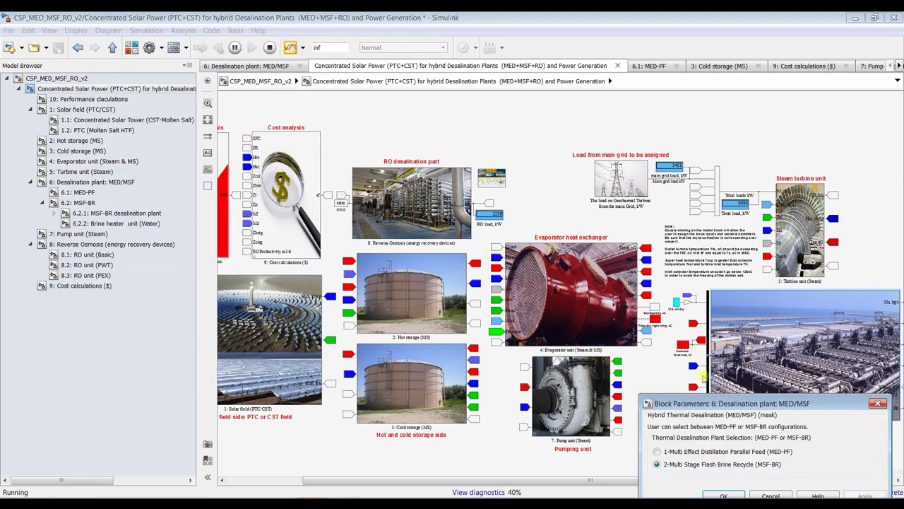
{"action": "left_click", "coordinate": [684, 456]}
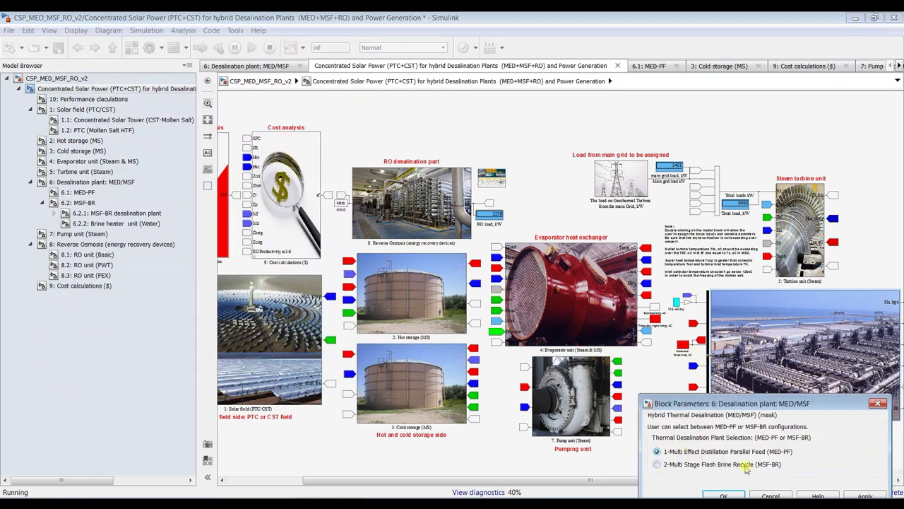
{"action": "left_click_drag", "start_coordinate": [759, 402], "coordinate": [733, 291]}
{"action": "left_click", "coordinate": [839, 385]}
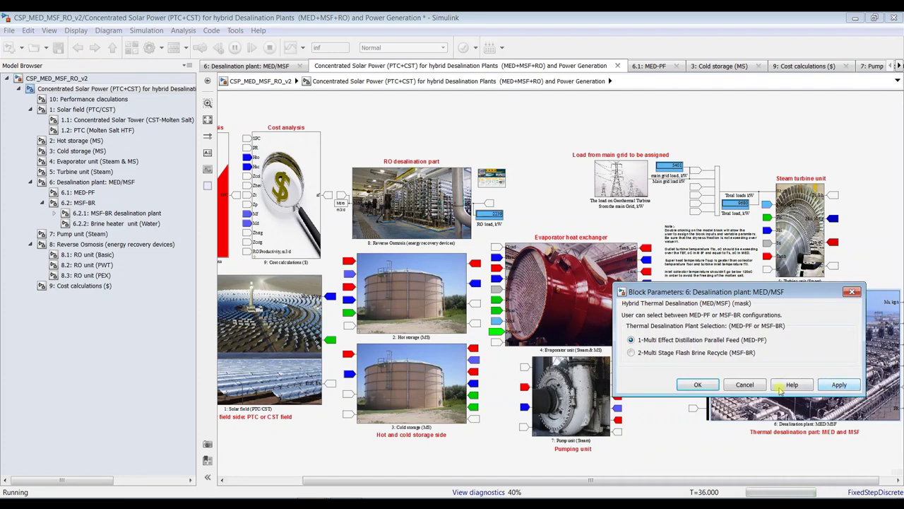
{"action": "left_click", "coordinate": [697, 385]}
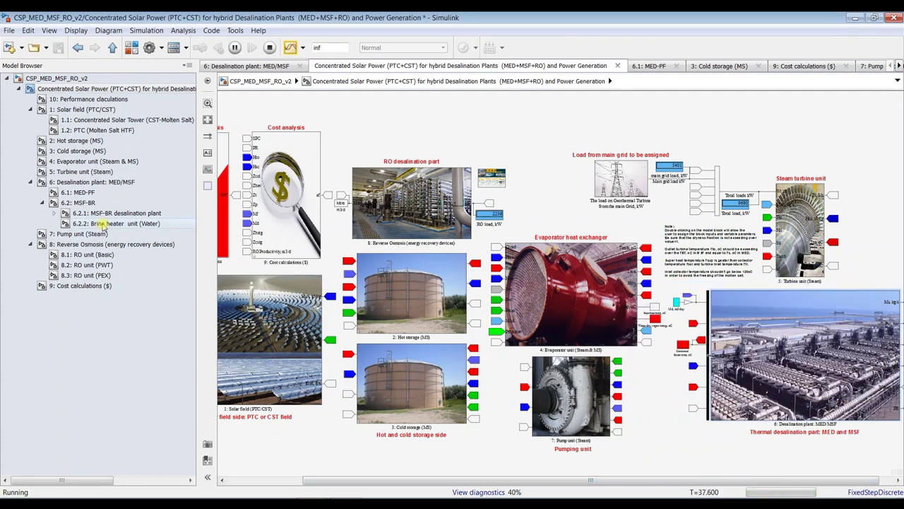
Raise the turbine inlet temperature gradually to 379.0 °C in the plant parameters, with the Turbine unit (Steam) subsystem in view.
{"action": "left_click", "coordinate": [85, 173]}
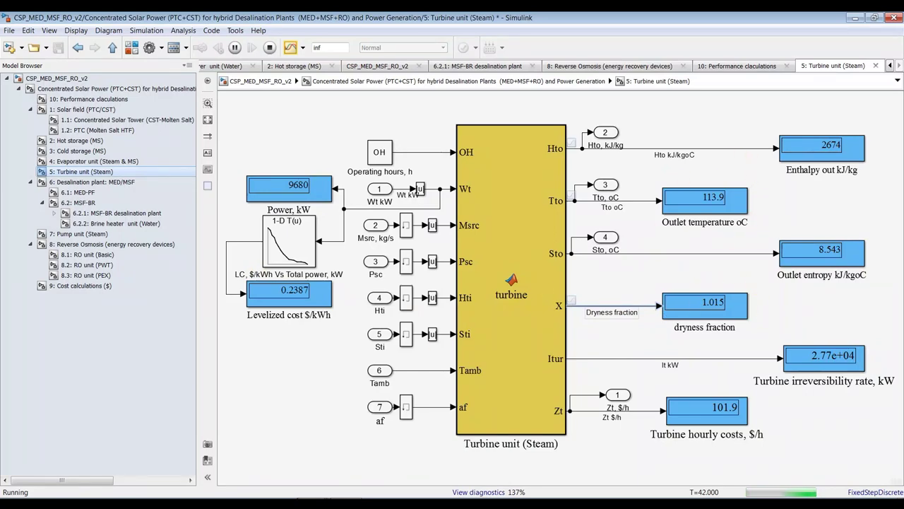
{"action": "left_click", "coordinate": [329, 483]}
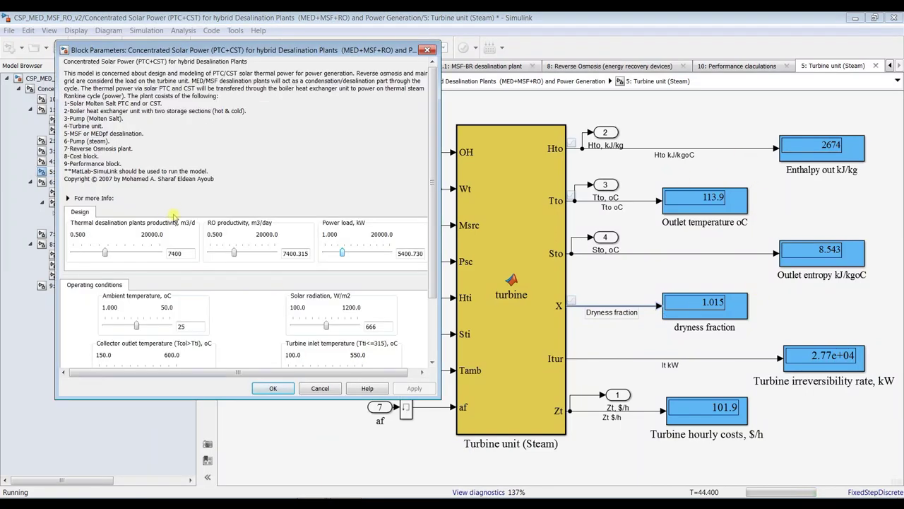
{"action": "scroll", "coordinate": [426, 350], "scroll_direction": "down", "scroll_amount": 2}
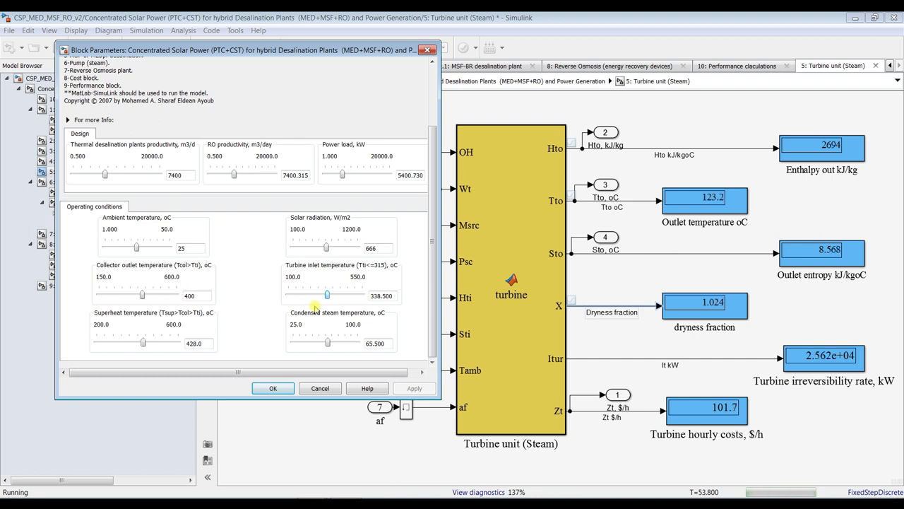
{"action": "key", "text": "Right"}
{"action": "key", "text": "Right"}
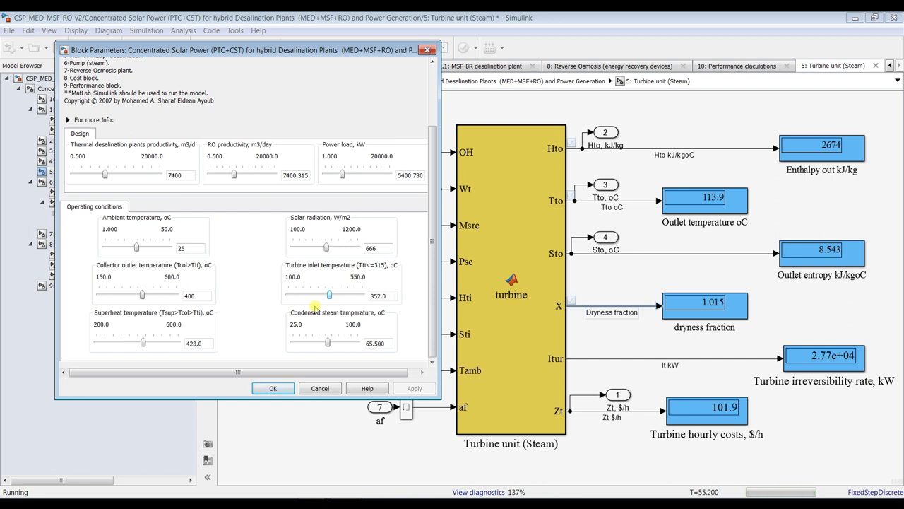
{"action": "key", "text": "Right"}
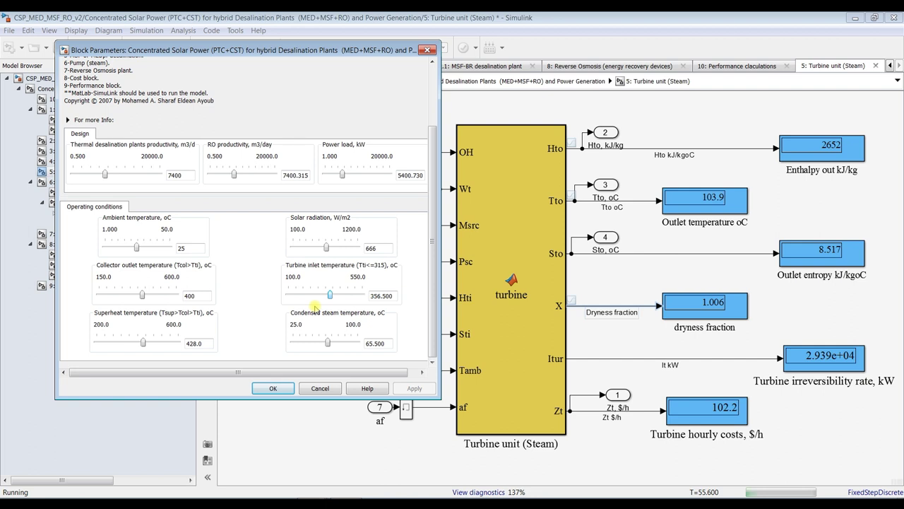
{"action": "key", "text": "Right"}
{"action": "key", "text": "Right"}
{"action": "key", "text": "Right"}
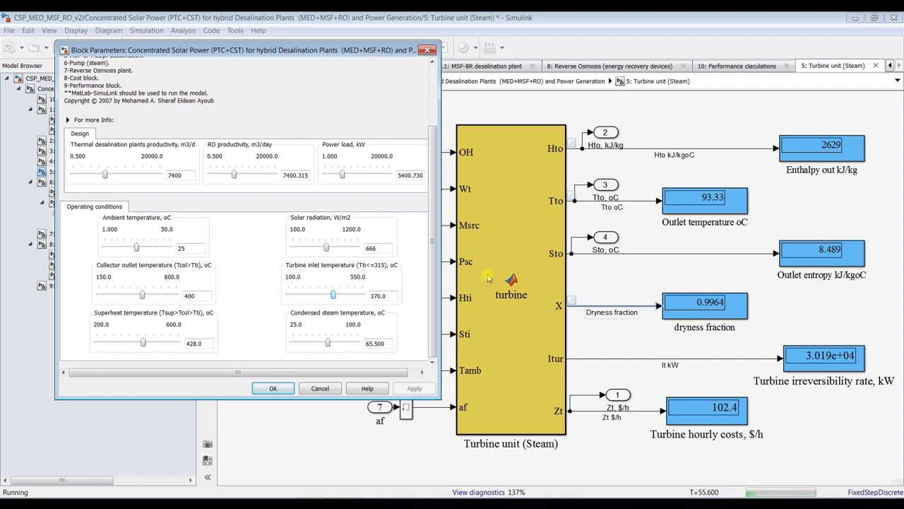
{"action": "key", "text": "Right"}
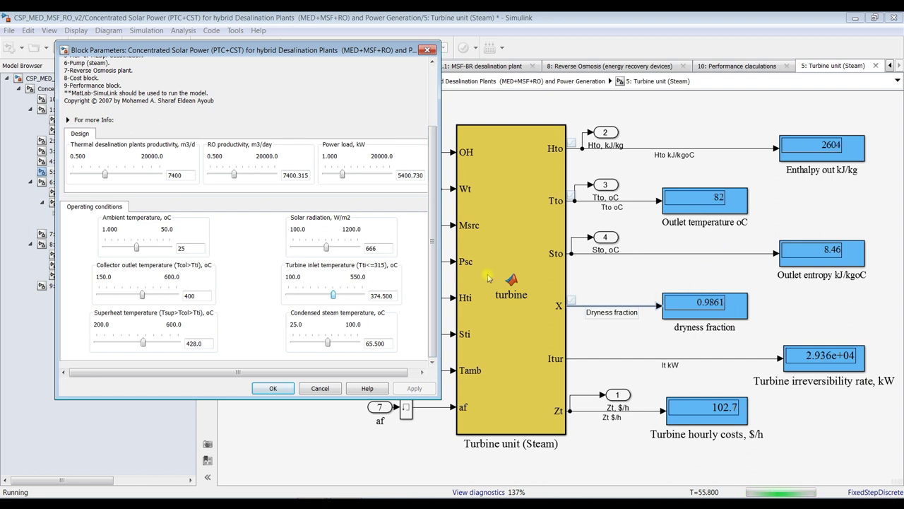
{"action": "key", "text": "Right"}
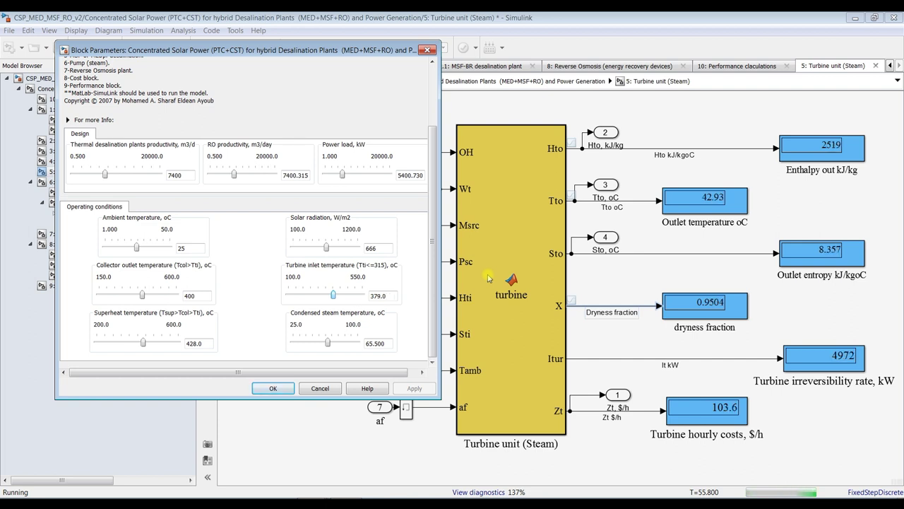
Lower the turbine inlet temperature to 356.500 °C and accept the plant parameters.
{"action": "key", "text": "Left"}
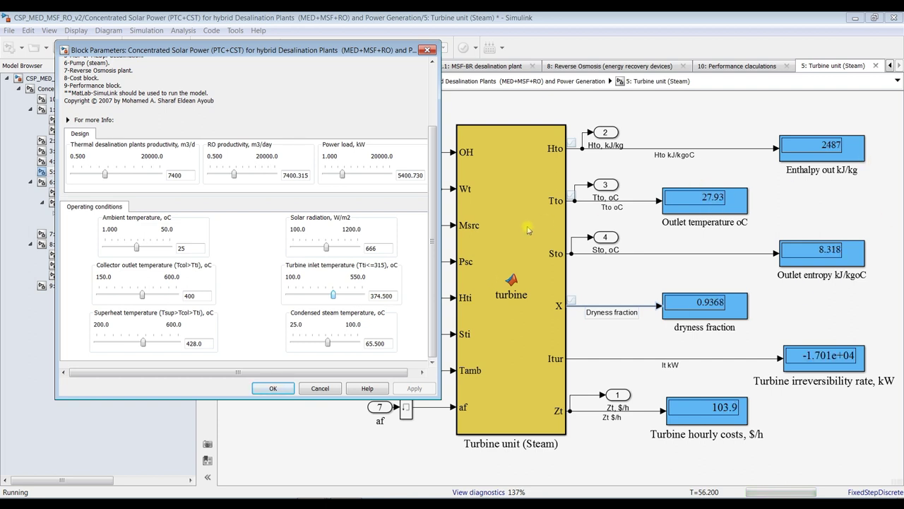
{"action": "left_click", "coordinate": [330, 292]}
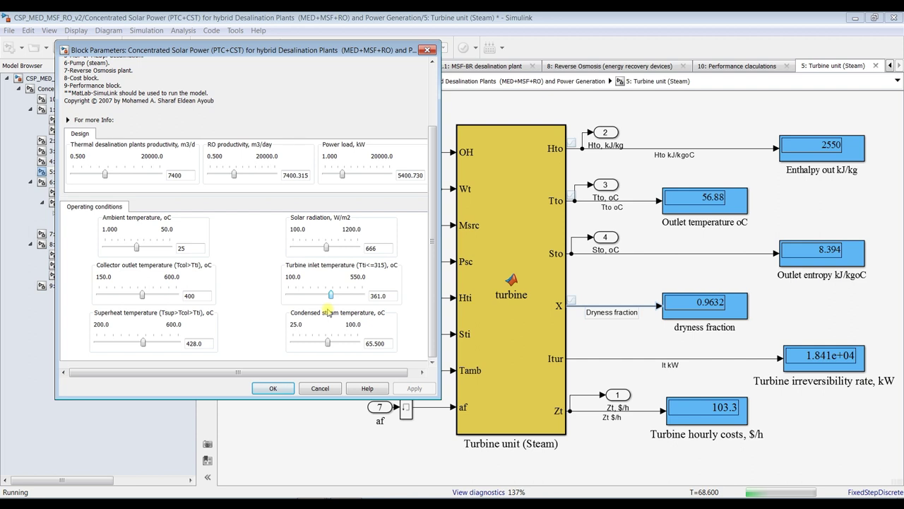
{"action": "key", "text": "Left"}
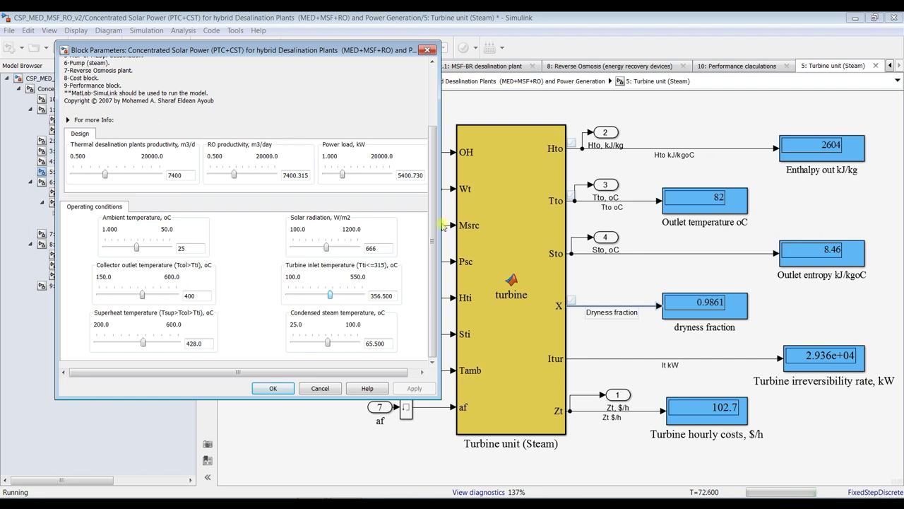
{"action": "left_click", "coordinate": [272, 388]}
Stop the simulation and open the Simulation Data Inspector maximized, with its signal list enlarged.
{"action": "left_click", "coordinate": [269, 47]}
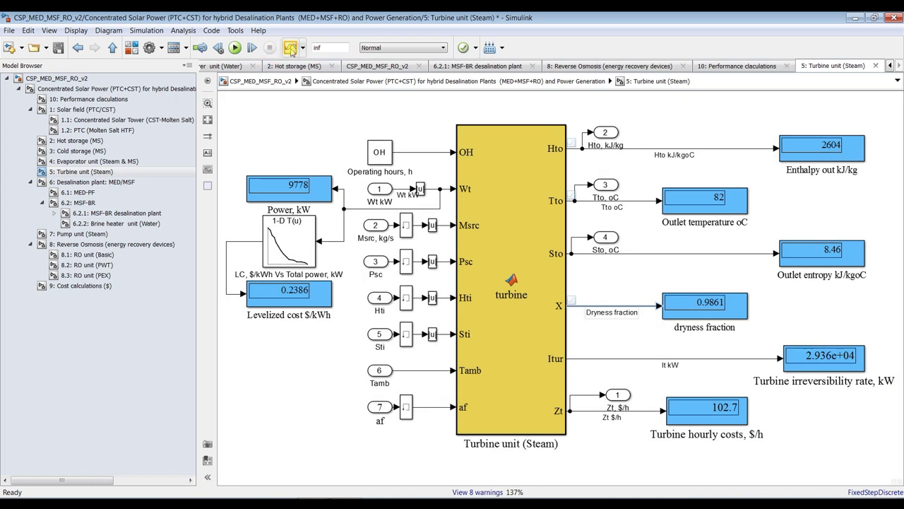
{"action": "left_click", "coordinate": [289, 48]}
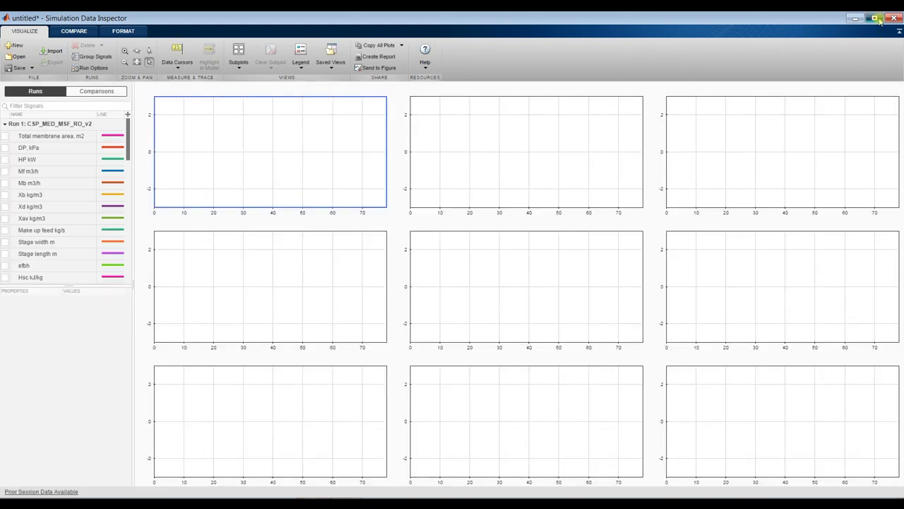
{"action": "left_click", "coordinate": [876, 18]}
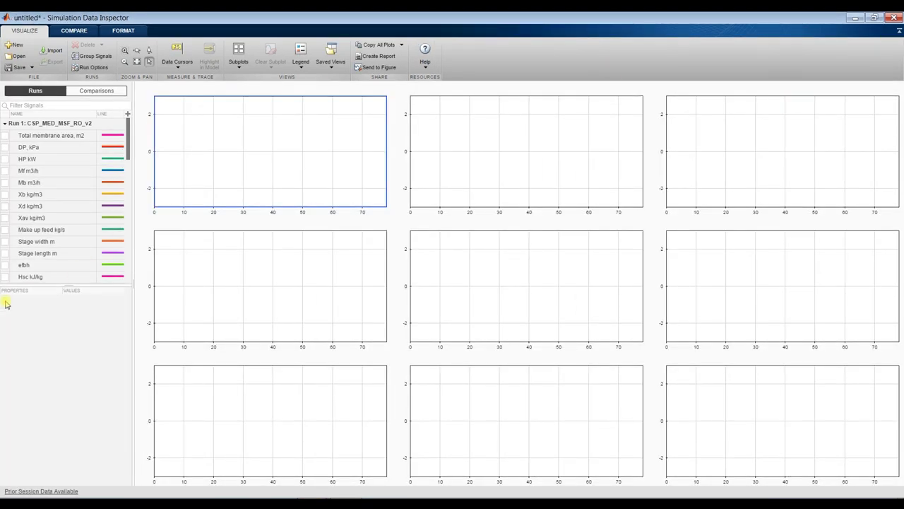
{"action": "left_click_drag", "start_coordinate": [60, 286], "coordinate": [47, 468]}
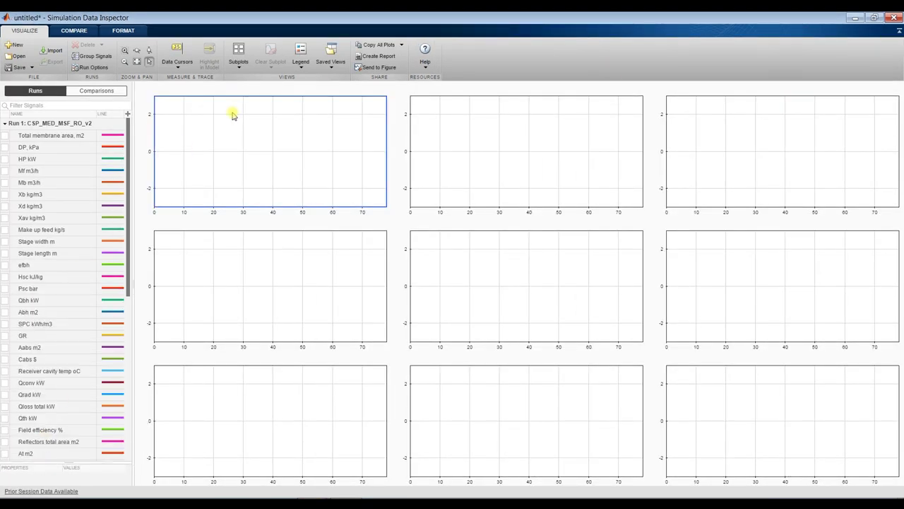
Plot Mfmed kg/s in the first subplot in place of a trial Mfmsf kg/s plot, and Hscmed kJ/kg in the second.
{"action": "scroll", "coordinate": [89, 255], "scroll_direction": "down", "scroll_amount": 9}
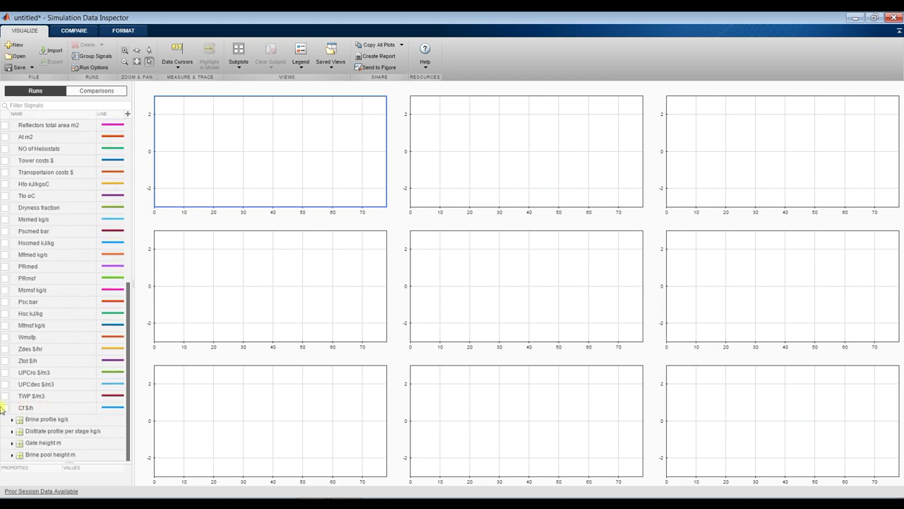
{"action": "left_click", "coordinate": [5, 325]}
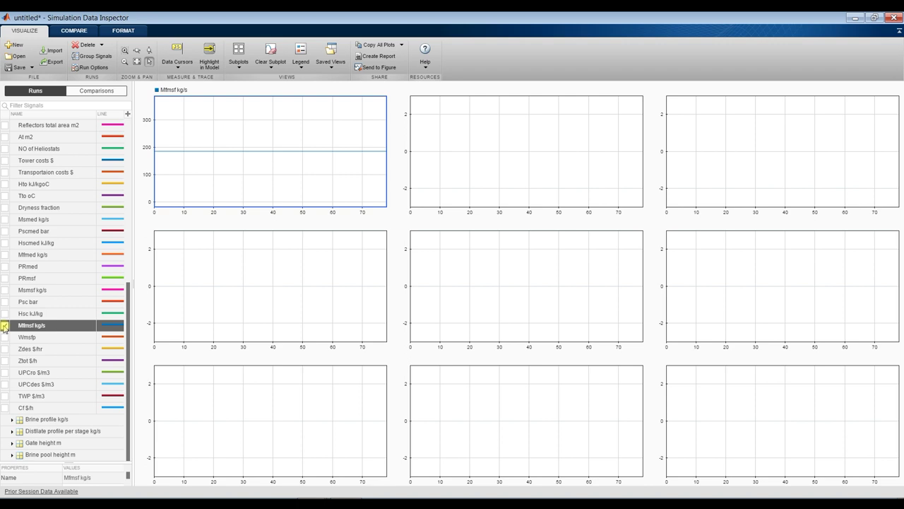
{"action": "left_click", "coordinate": [5, 325]}
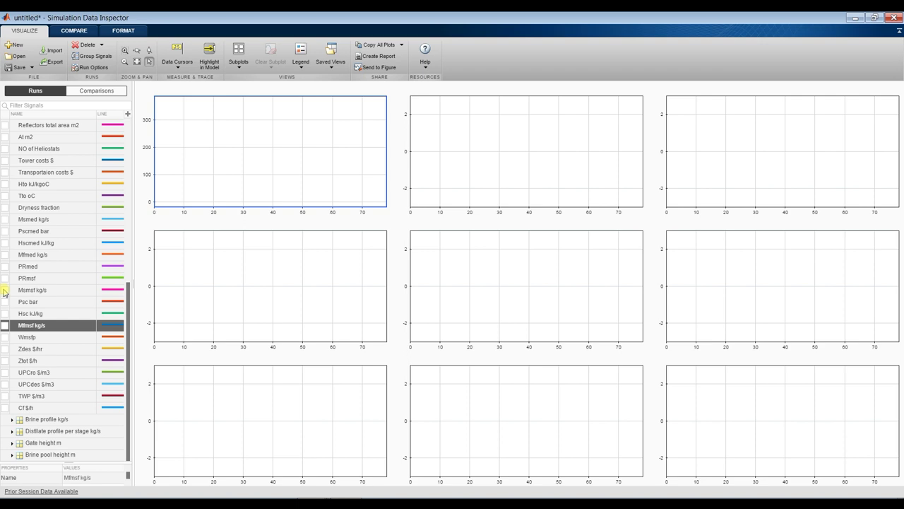
{"action": "left_click", "coordinate": [5, 255]}
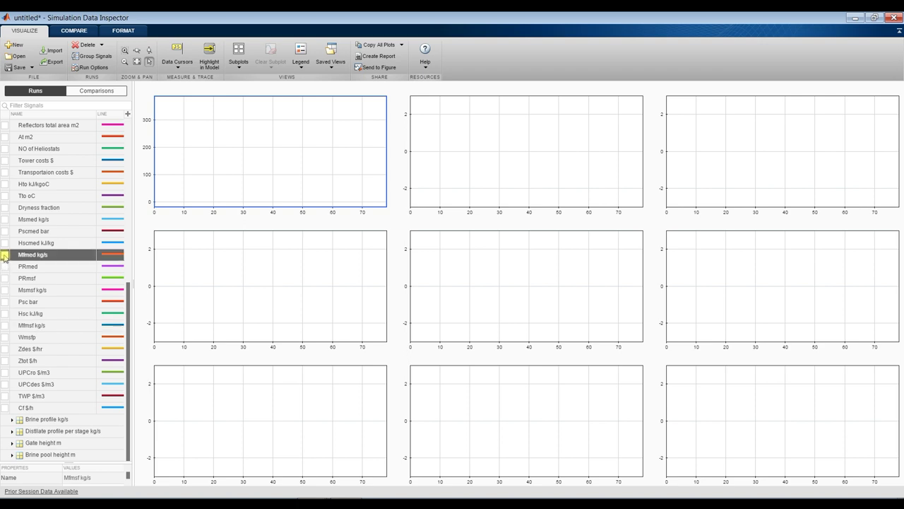
{"action": "left_click", "coordinate": [527, 168]}
{"action": "left_click", "coordinate": [5, 243]}
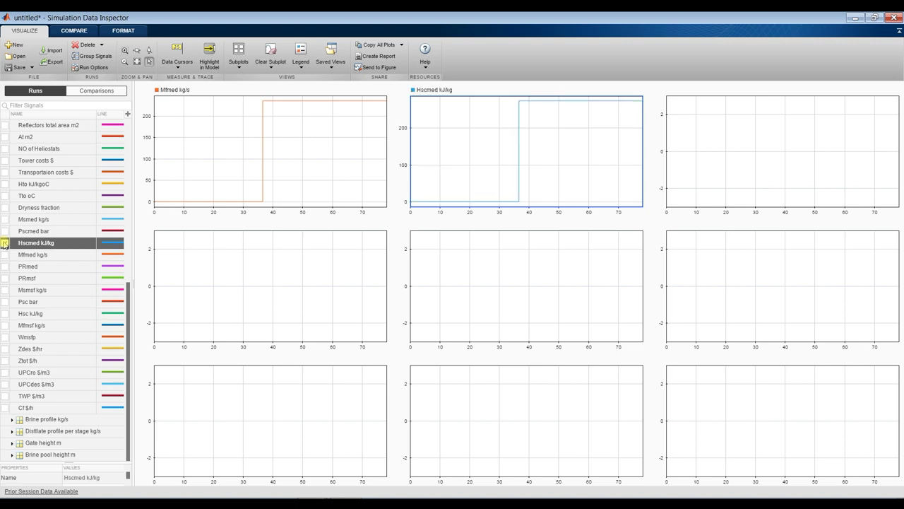
Replace Hscmed kJ/kg with Msmed kg/s in the second subplot and add Mfmsf kg/s to it.
{"action": "left_click", "coordinate": [5, 243]}
{"action": "left_click", "coordinate": [5, 220]}
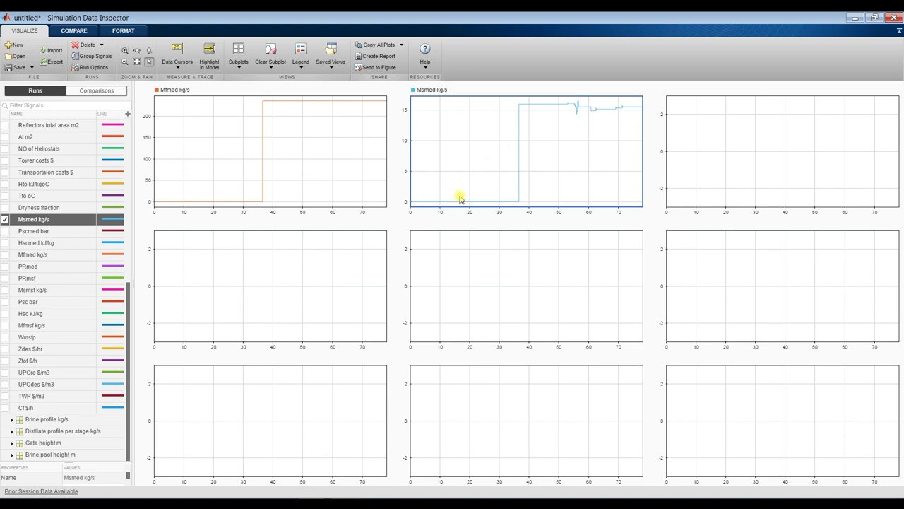
{"action": "left_click", "coordinate": [6, 326]}
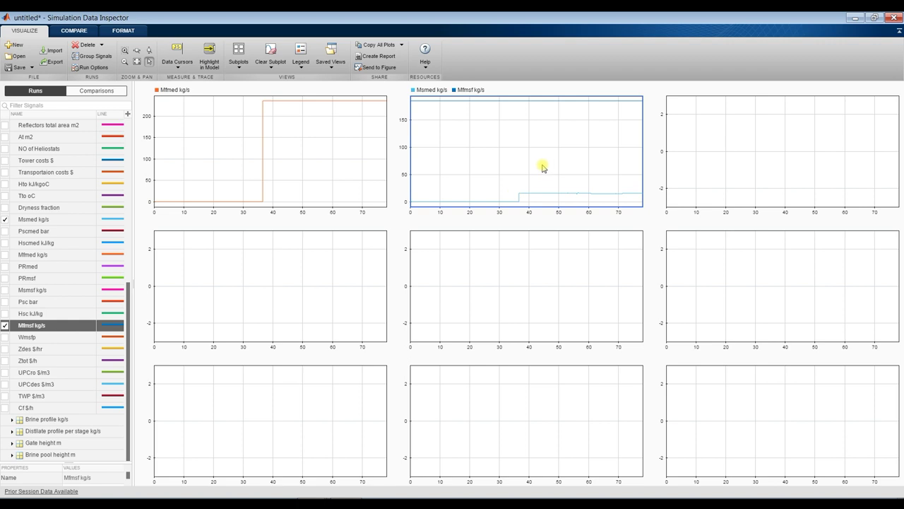
Plot Tto oC in the third subplot and Hto kJ/kgoC in the fourth.
{"action": "left_click", "coordinate": [716, 138]}
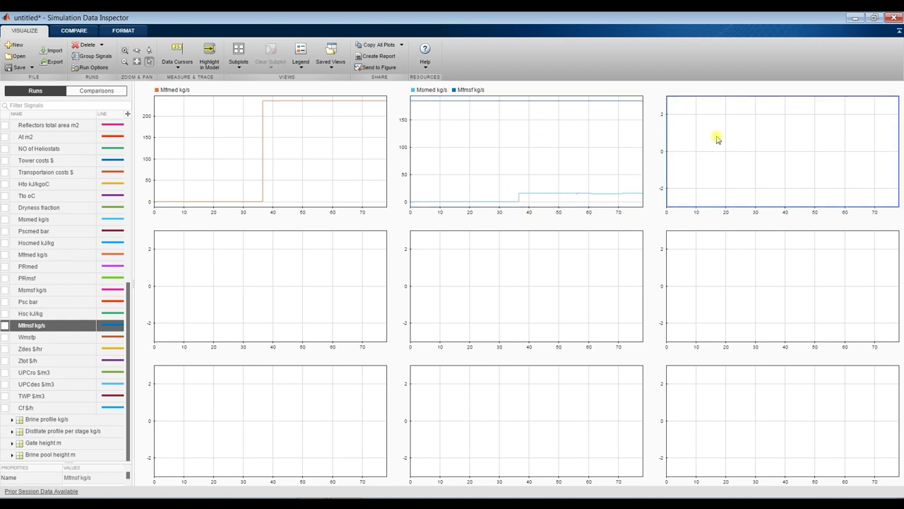
{"action": "left_click", "coordinate": [5, 196]}
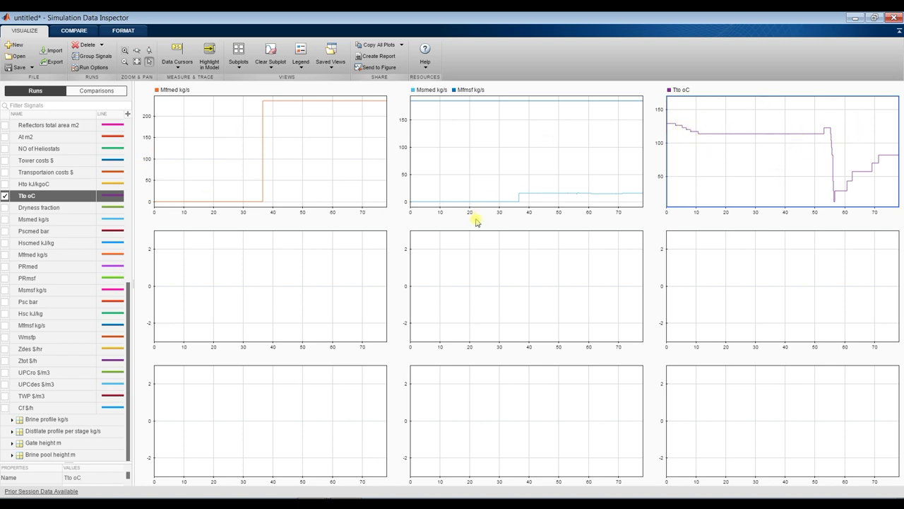
{"action": "left_click", "coordinate": [206, 260]}
{"action": "left_click", "coordinate": [4, 185]}
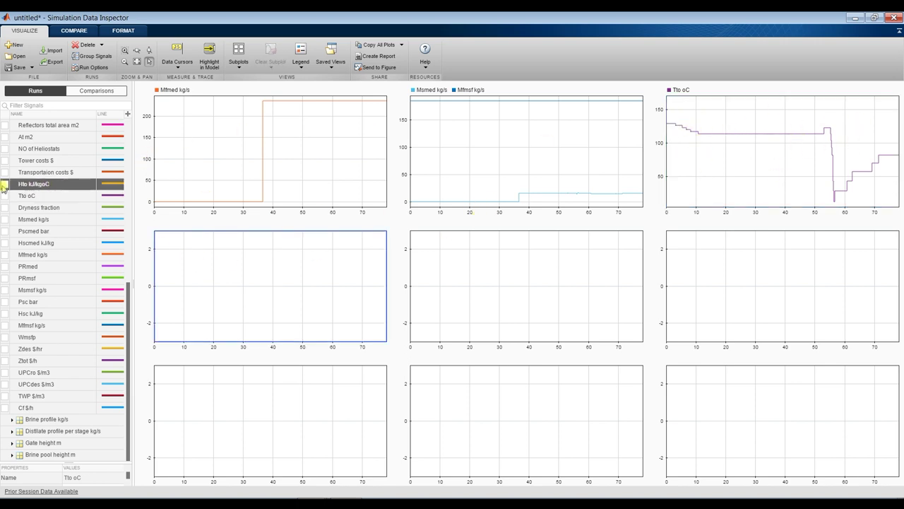
Plot At m2 in the fifth subplot and make the empty sixth subplot active.
{"action": "left_click", "coordinate": [452, 295]}
{"action": "scroll", "coordinate": [62, 142], "scroll_direction": "up", "scroll_amount": 3}
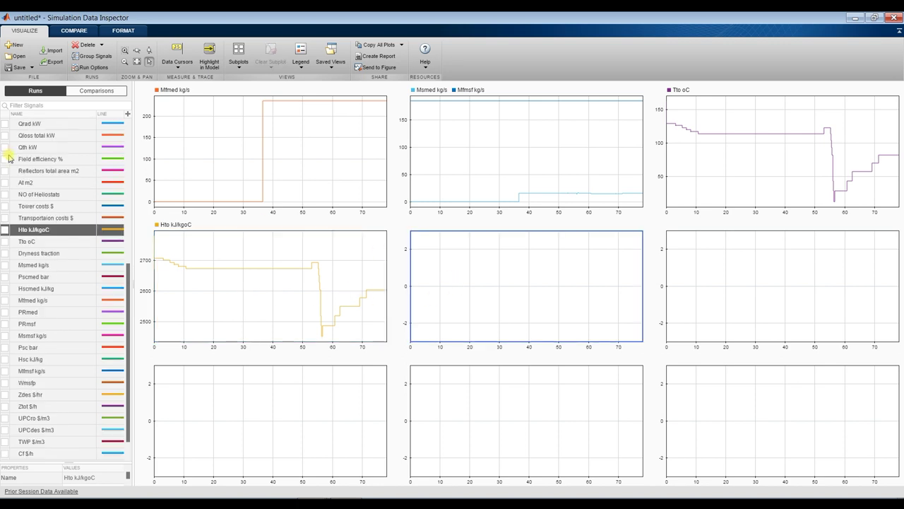
{"action": "left_click", "coordinate": [5, 255]}
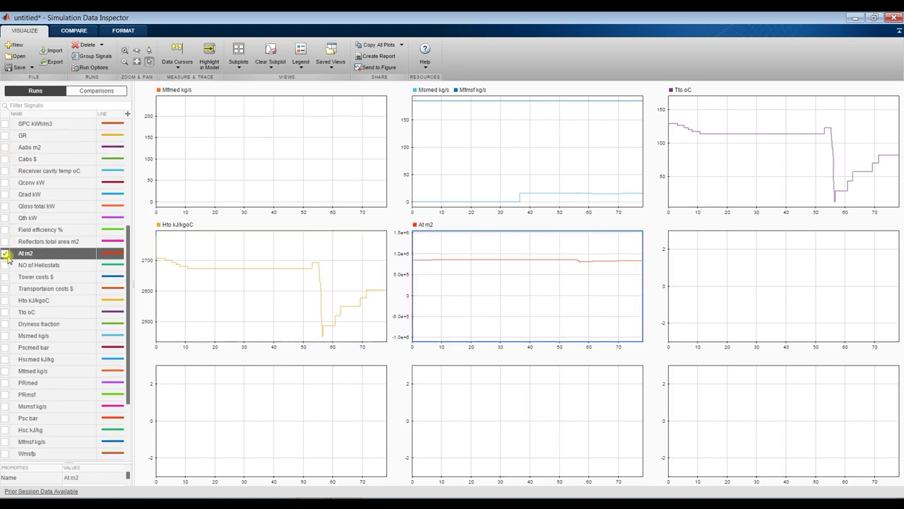
{"action": "left_click", "coordinate": [762, 286]}
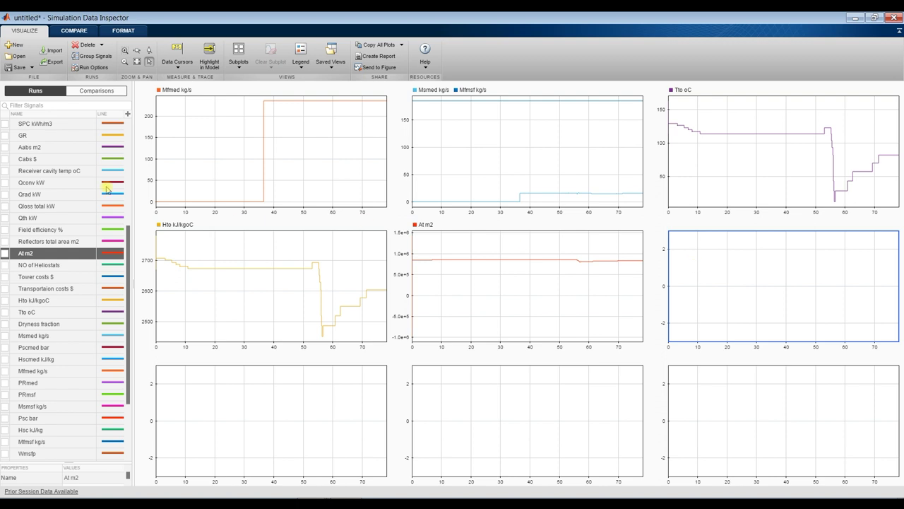
{"action": "scroll", "coordinate": [19, 197], "scroll_direction": "up", "scroll_amount": 2}
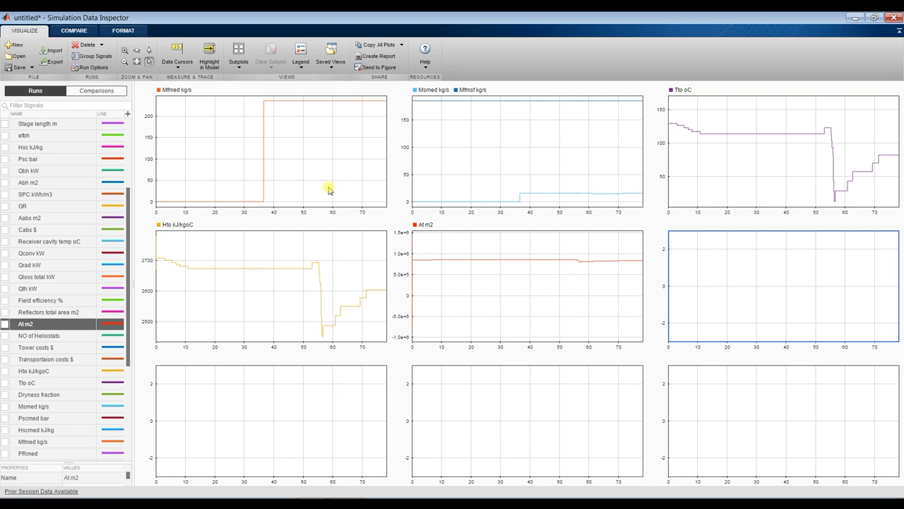
Change the subplot layout to 2 by 2 and send the plots to a MATLAB figure, shown maximized.
{"action": "left_click", "coordinate": [240, 64]}
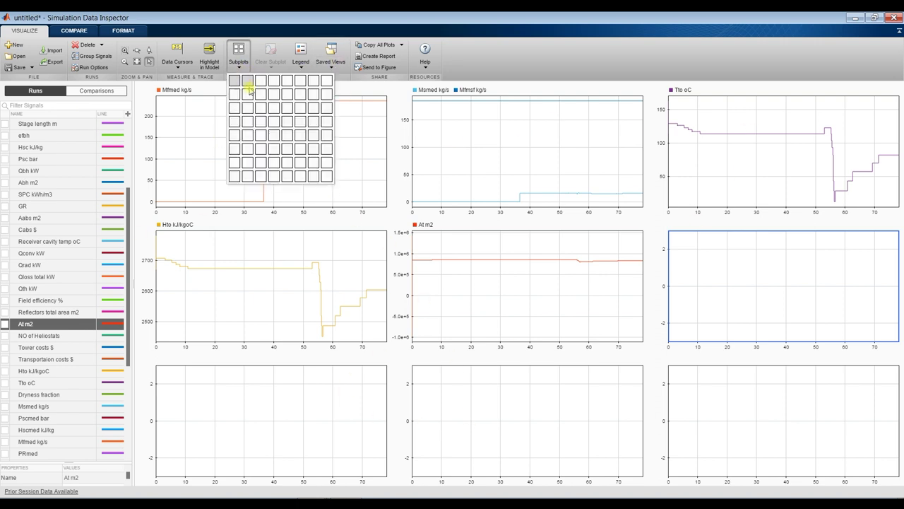
{"action": "left_click", "coordinate": [251, 97]}
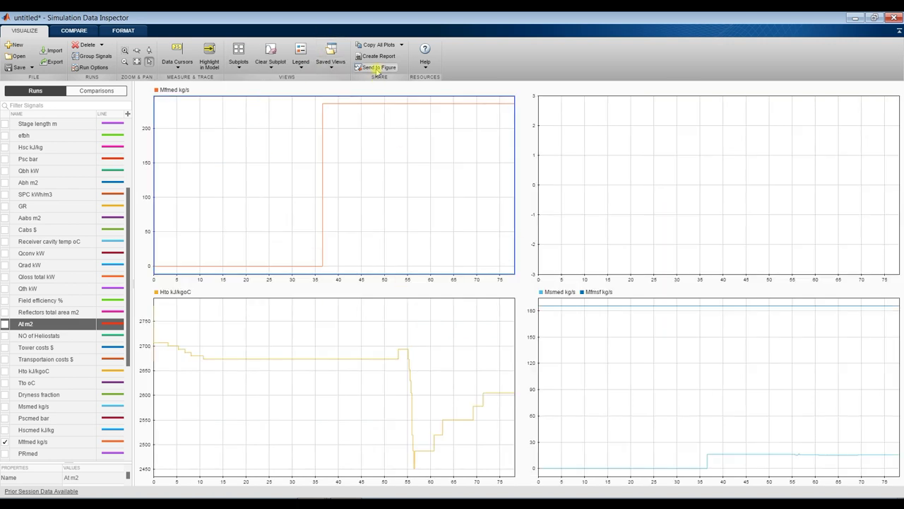
{"action": "left_click", "coordinate": [312, 495]}
{"action": "left_click", "coordinate": [374, 67]}
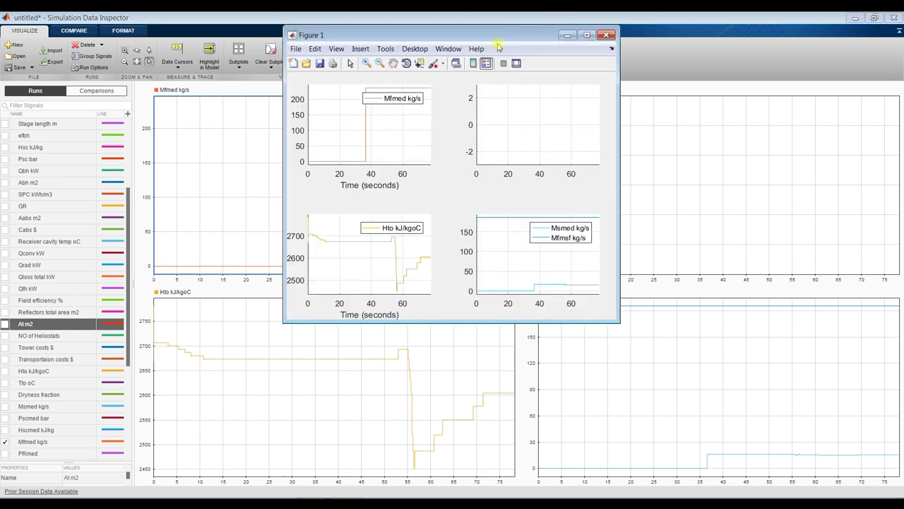
{"action": "left_click", "coordinate": [584, 37]}
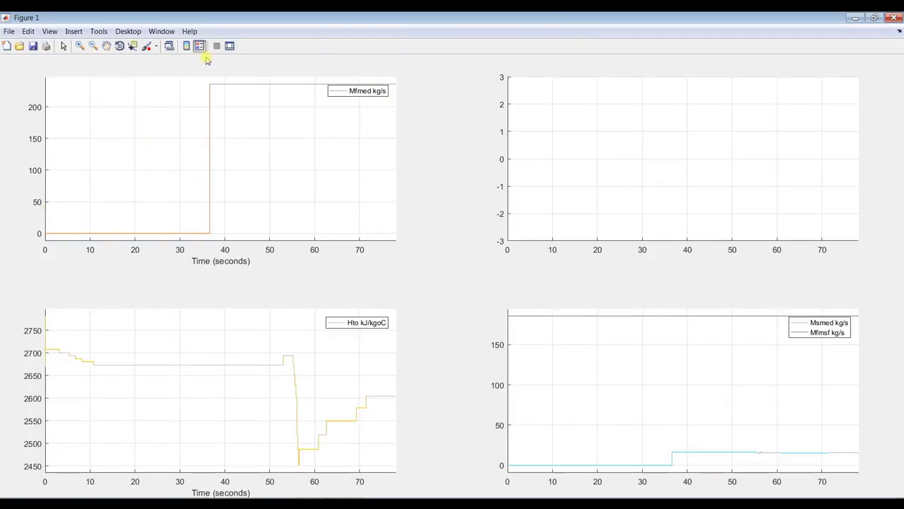
Show the figure's plot tools with an enlarged property editor and set the Mfmed kg/s curve's line width to 4.0.
{"action": "left_click", "coordinate": [229, 46]}
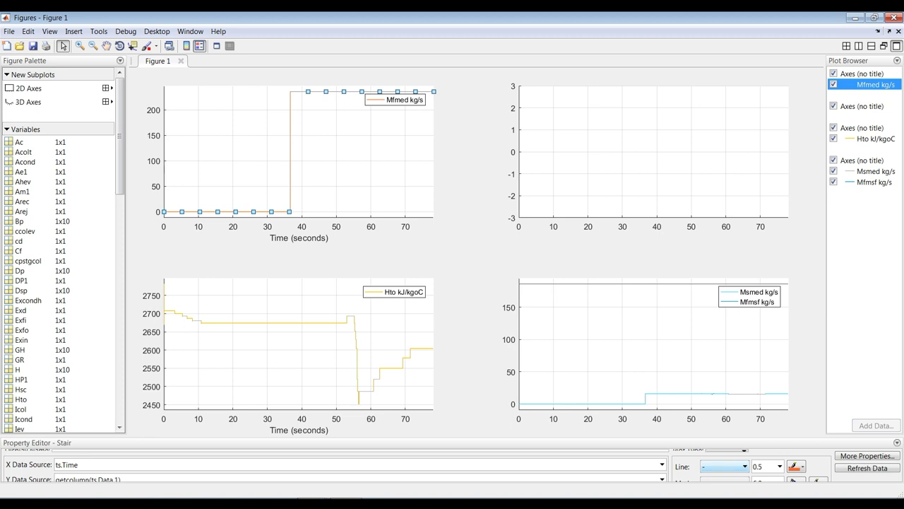
{"action": "left_click_drag", "start_coordinate": [780, 435], "coordinate": [781, 393]}
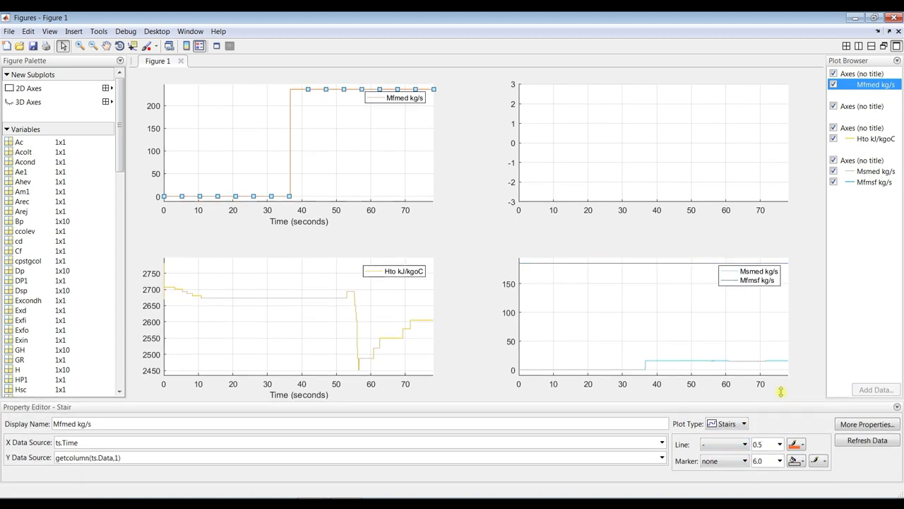
{"action": "left_click", "coordinate": [745, 415]}
{"action": "left_click", "coordinate": [745, 415]}
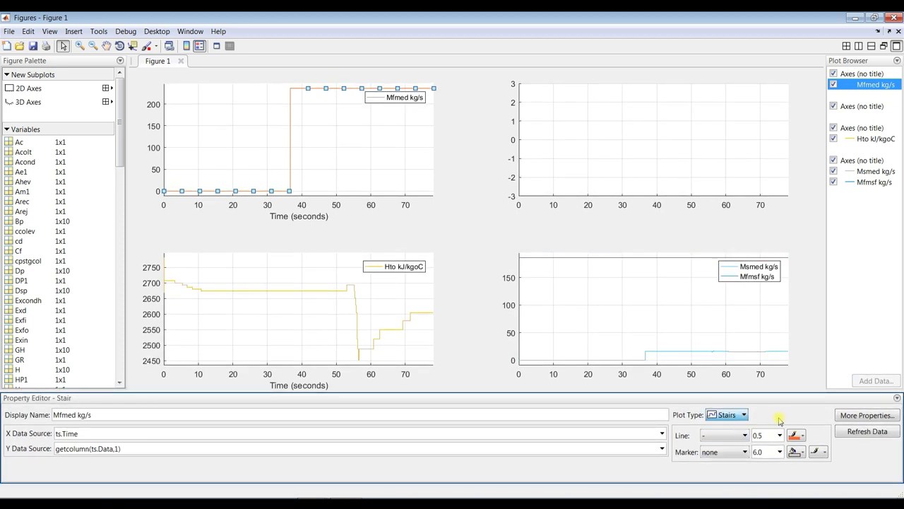
{"action": "left_click", "coordinate": [780, 435]}
{"action": "left_click", "coordinate": [769, 340]}
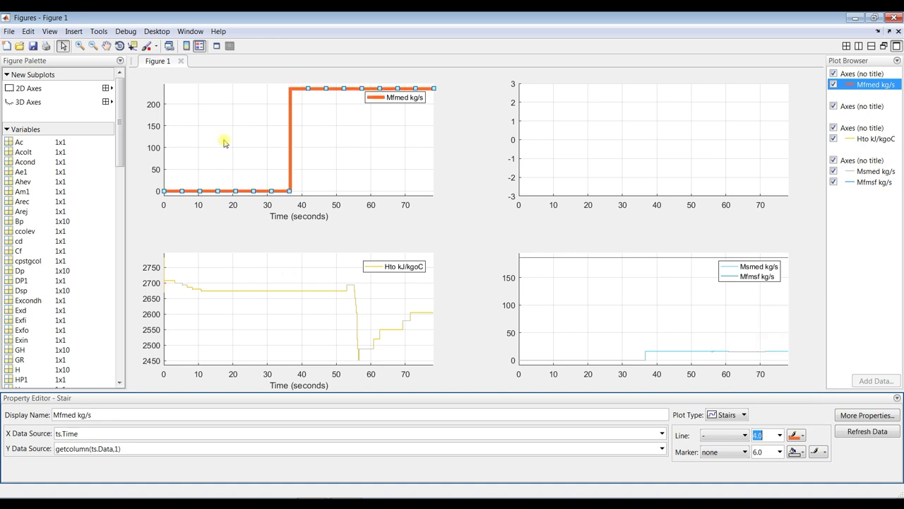
Change the Hto kJ/kgoC curve's plot type to Line and set its line width to 3.0.
{"action": "left_click", "coordinate": [681, 102]}
{"action": "left_click", "coordinate": [297, 297]}
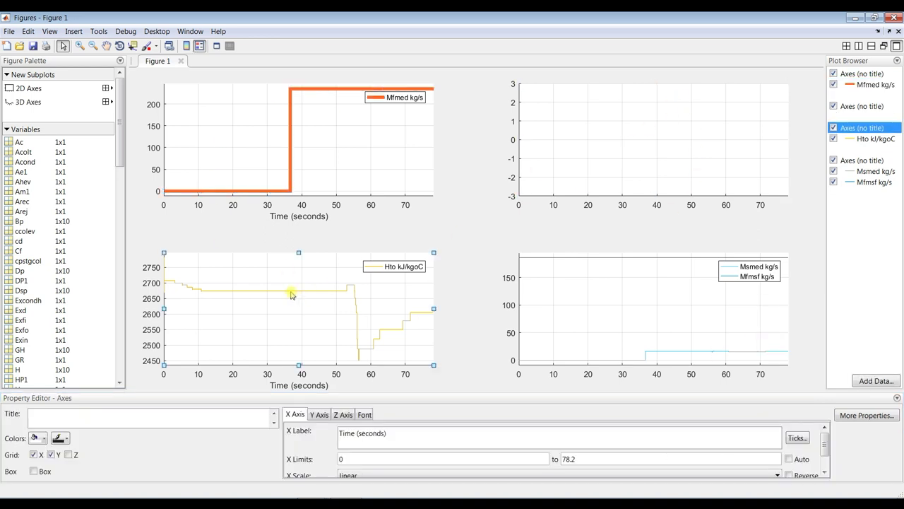
{"action": "left_click", "coordinate": [397, 312]}
{"action": "left_click", "coordinate": [740, 419]}
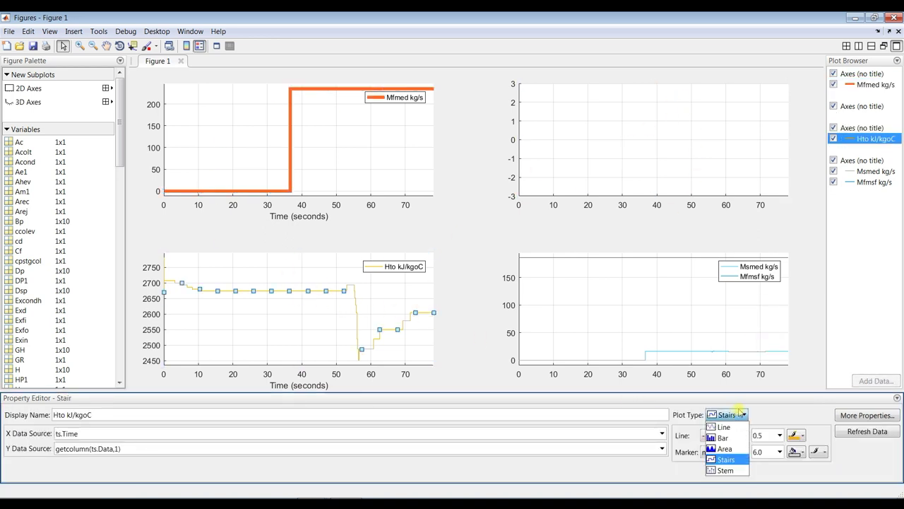
{"action": "left_click", "coordinate": [734, 437]}
{"action": "left_click", "coordinate": [779, 435]}
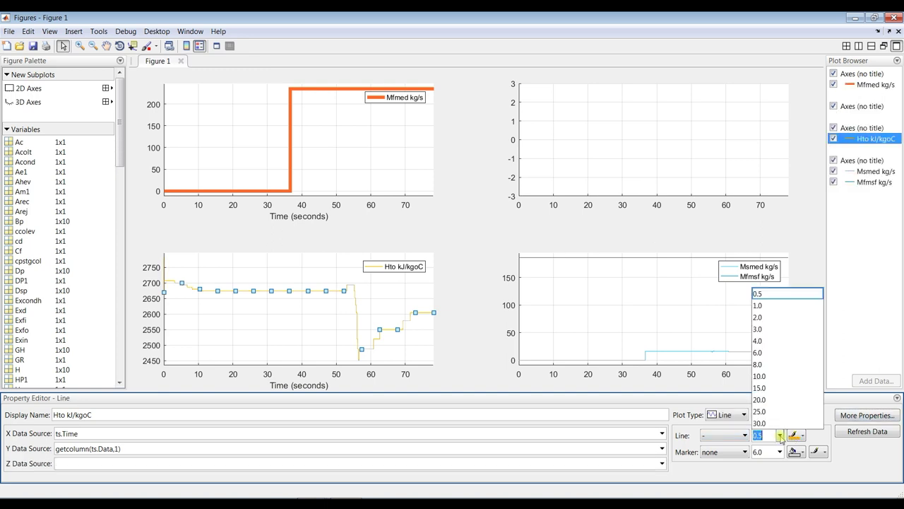
{"action": "left_click", "coordinate": [769, 337]}
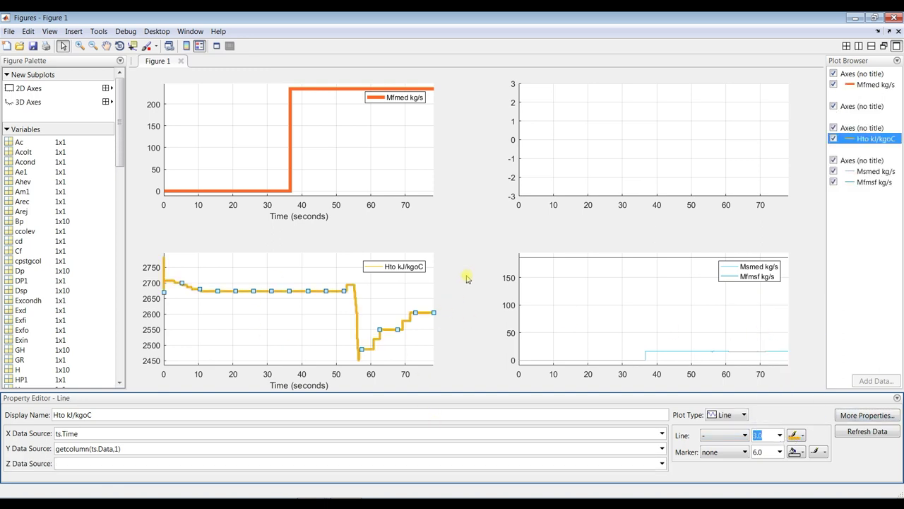
Close the figure and the Simulation Data Inspector to return to the Turbine unit (Steam) subsystem in Simulink.
{"action": "left_click", "coordinate": [893, 17]}
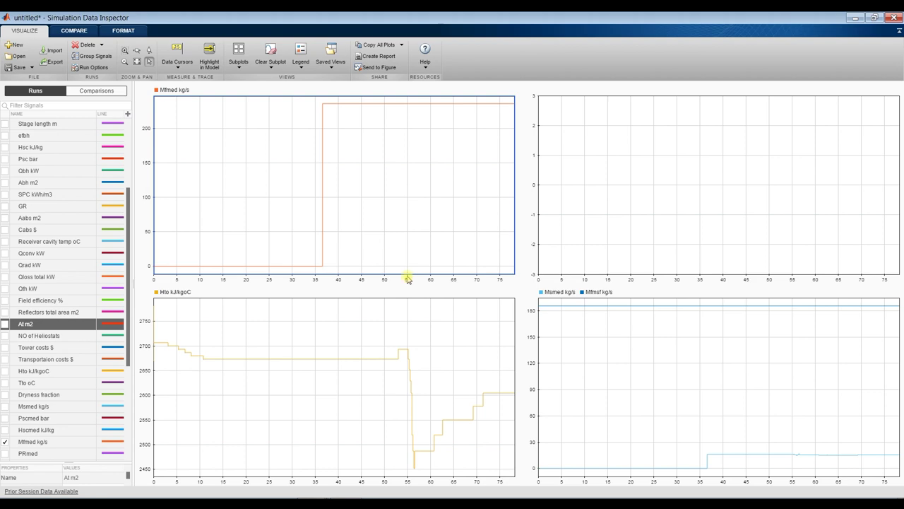
{"action": "left_click", "coordinate": [893, 17]}
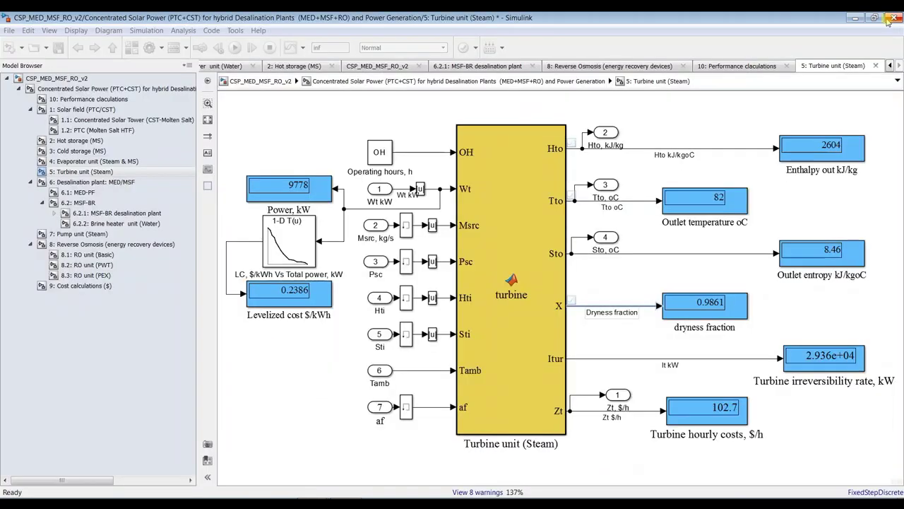